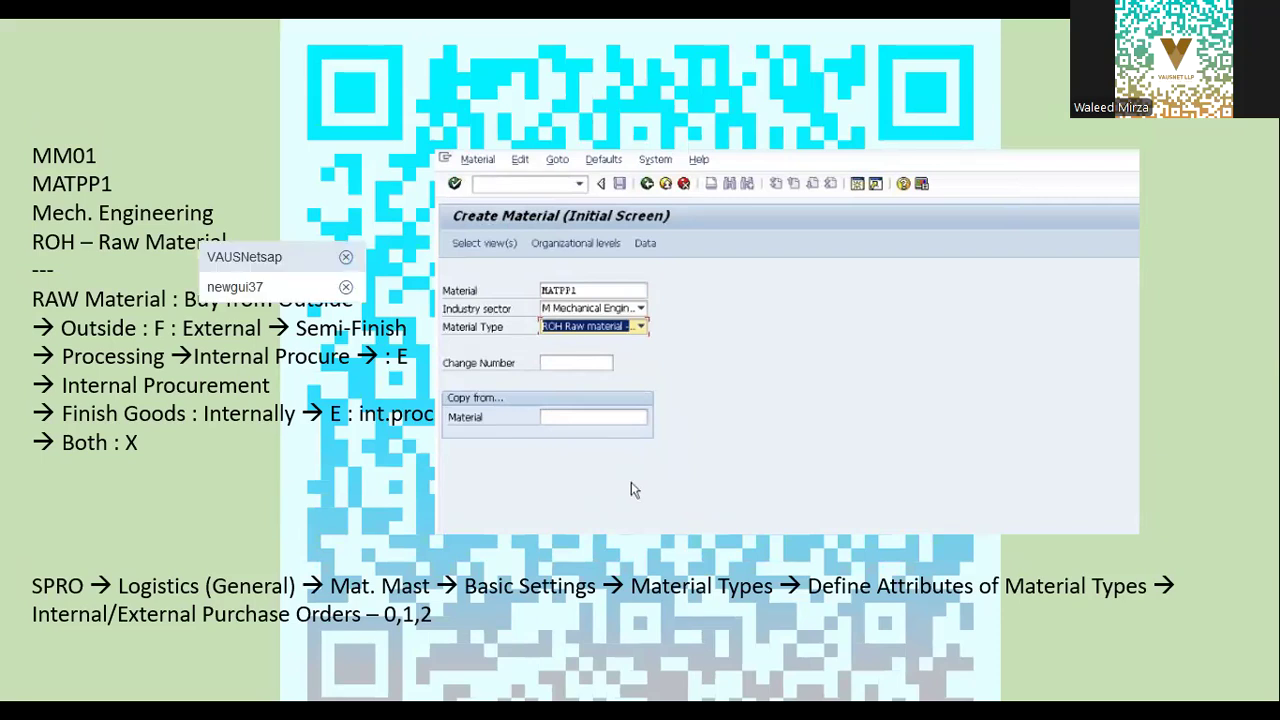
Start material MM02PP with industry sector Mechanical engineering and material type ROH-RAW
click(284, 249)
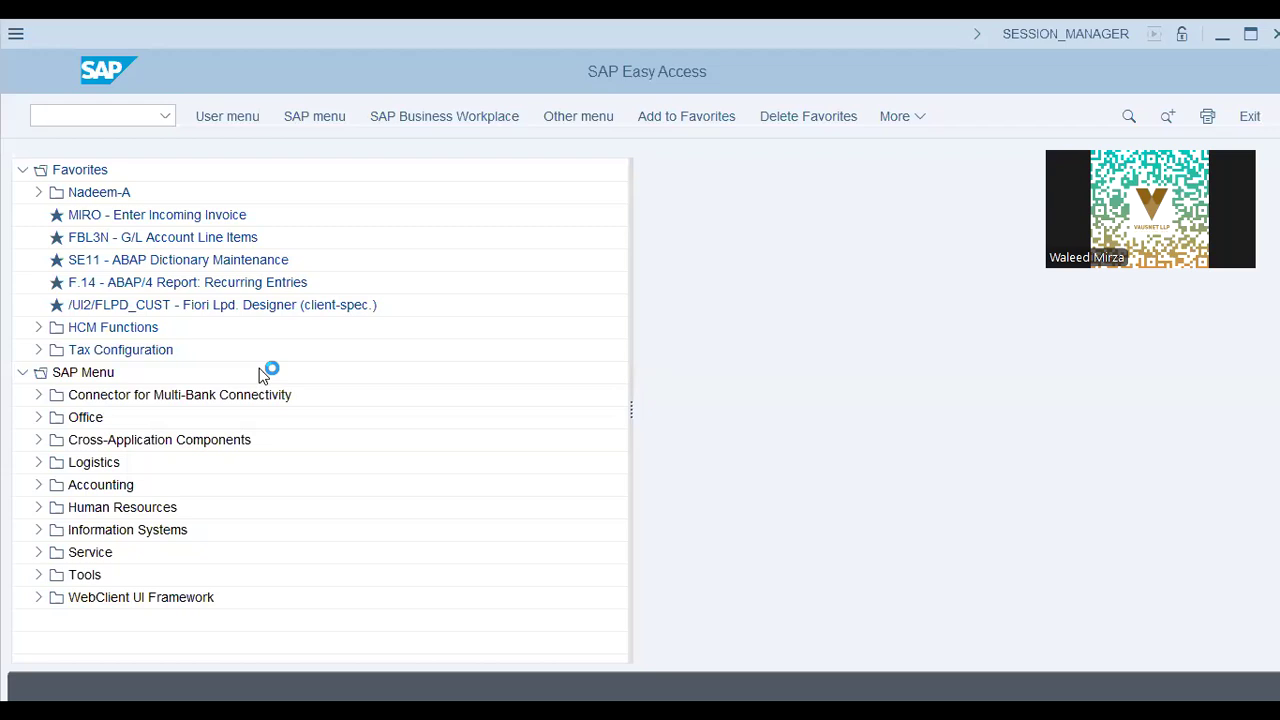
key(Return)
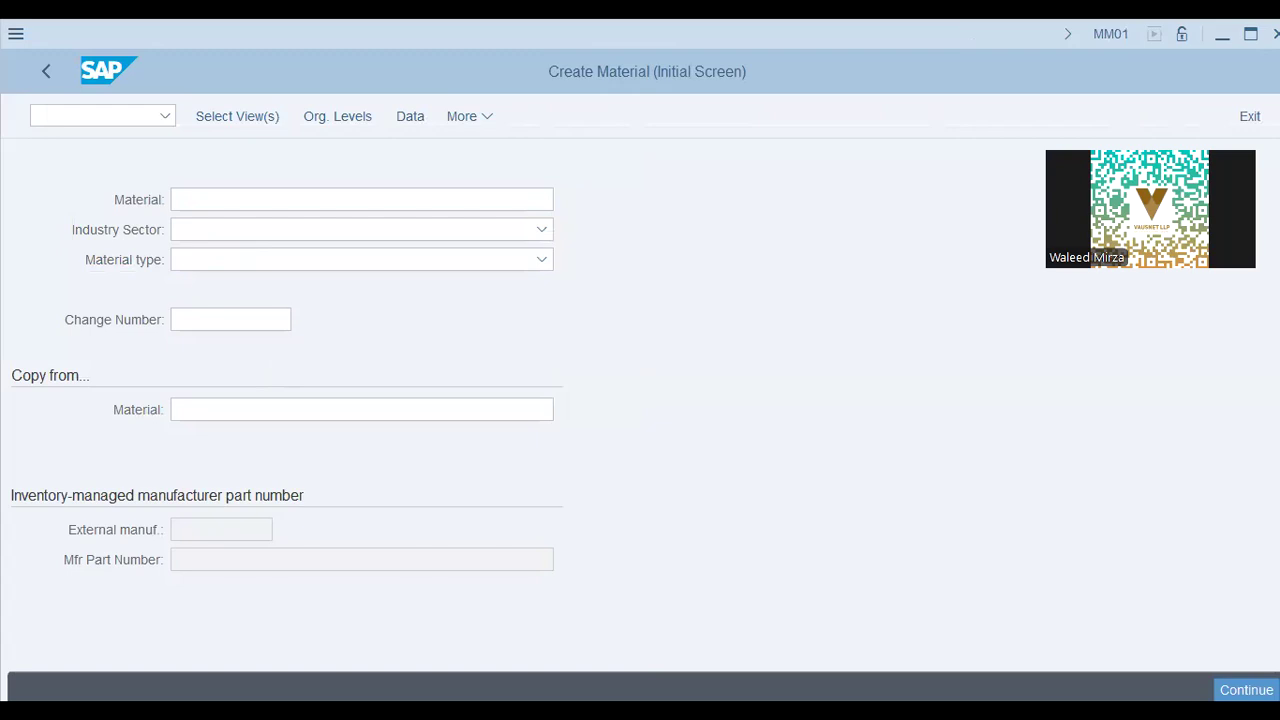
text(mm02pp)
click(257, 240)
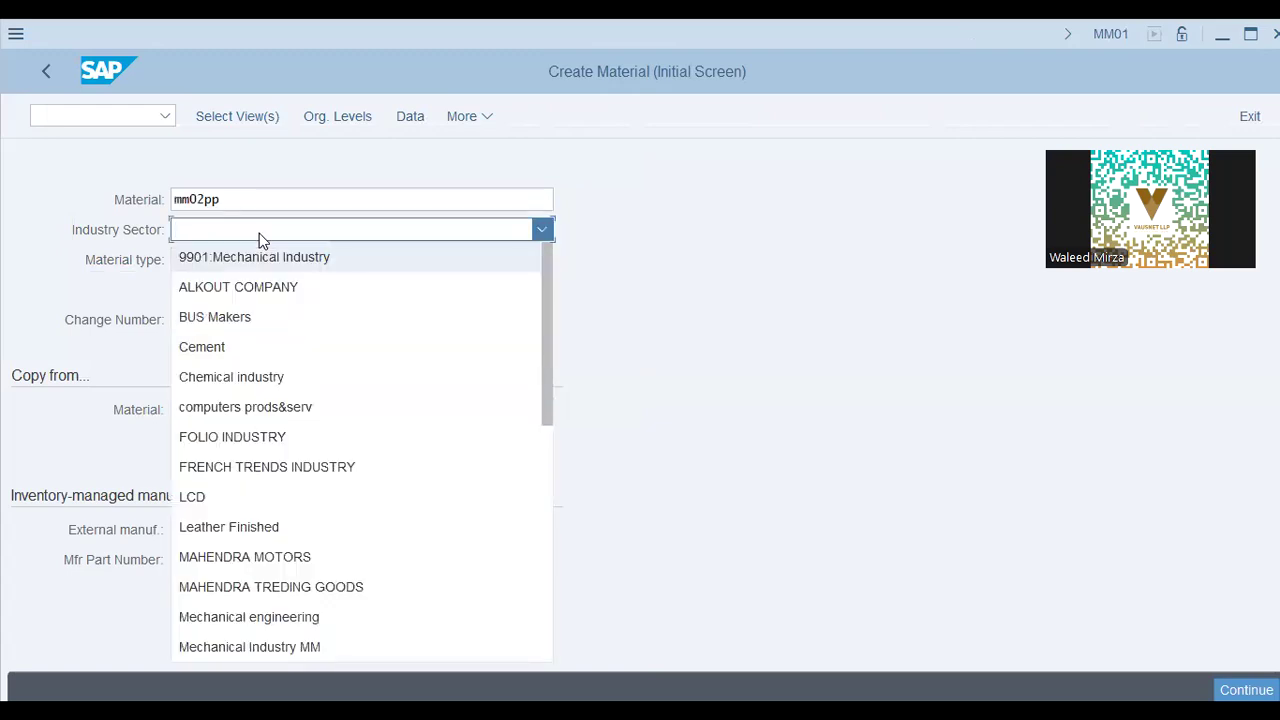
click(262, 617)
click(221, 268)
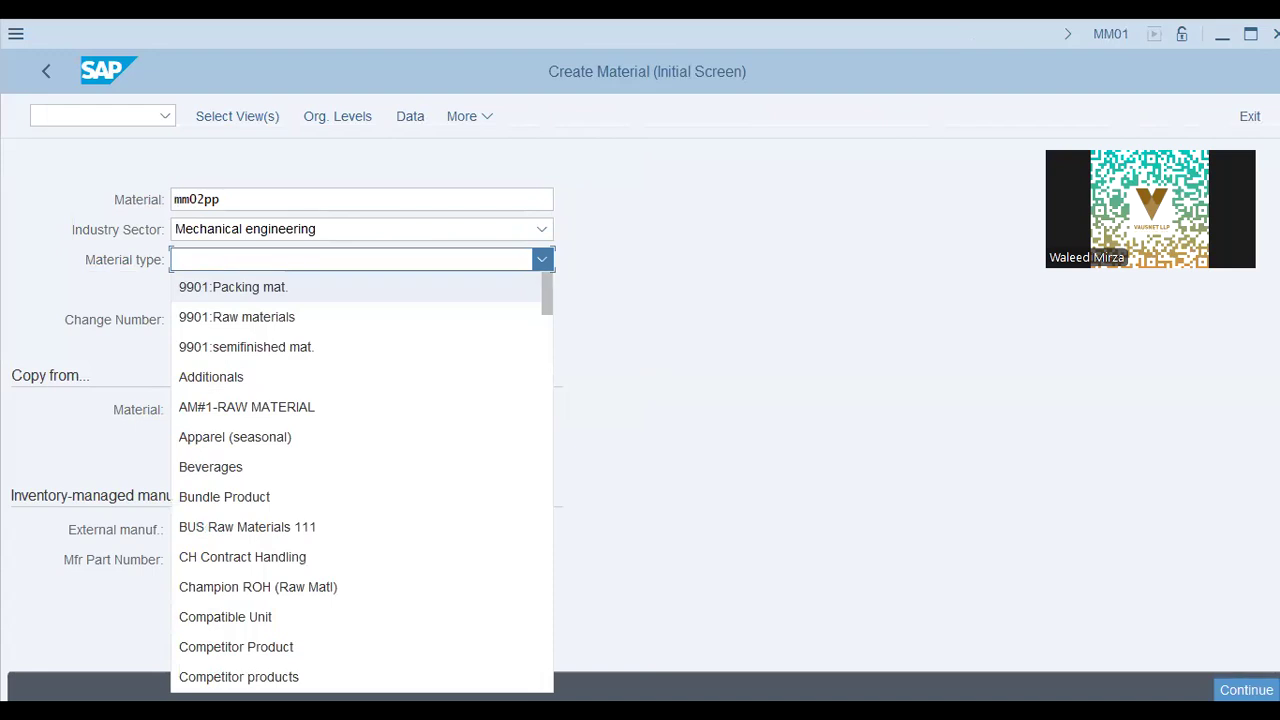
scroll(349, 484, down, 20)
scroll(349, 486, down, 3)
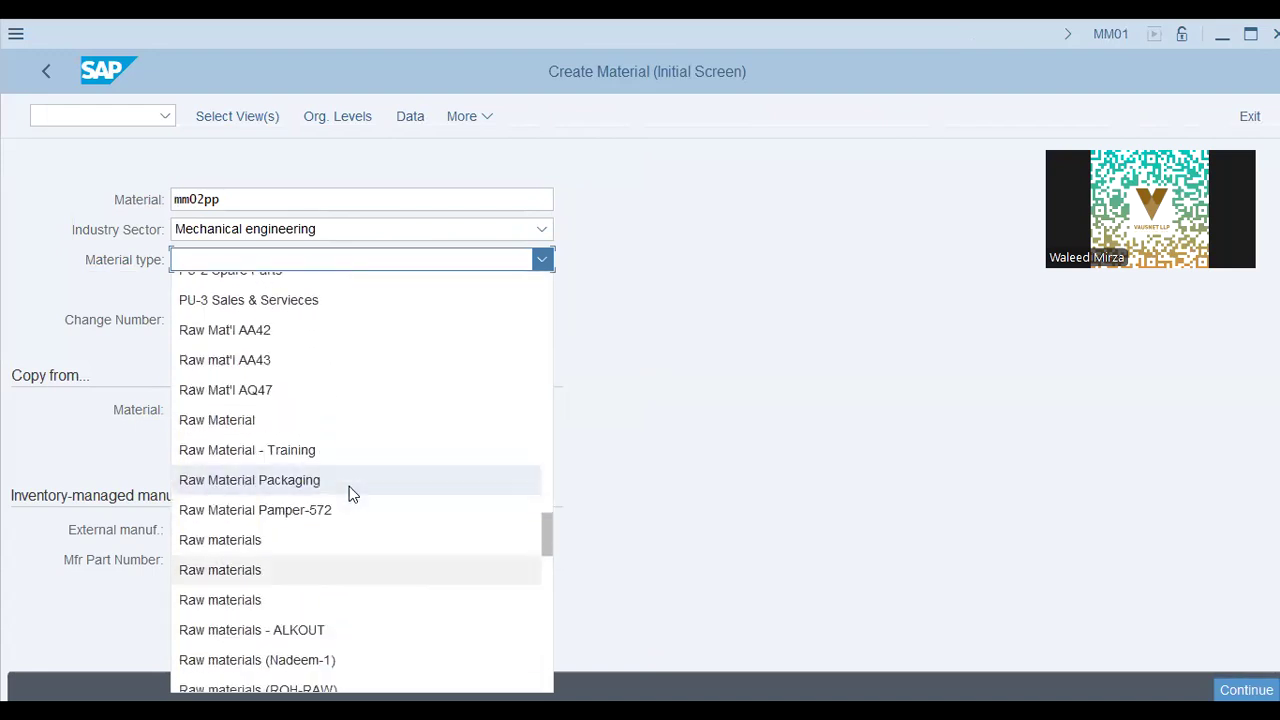
click(349, 620)
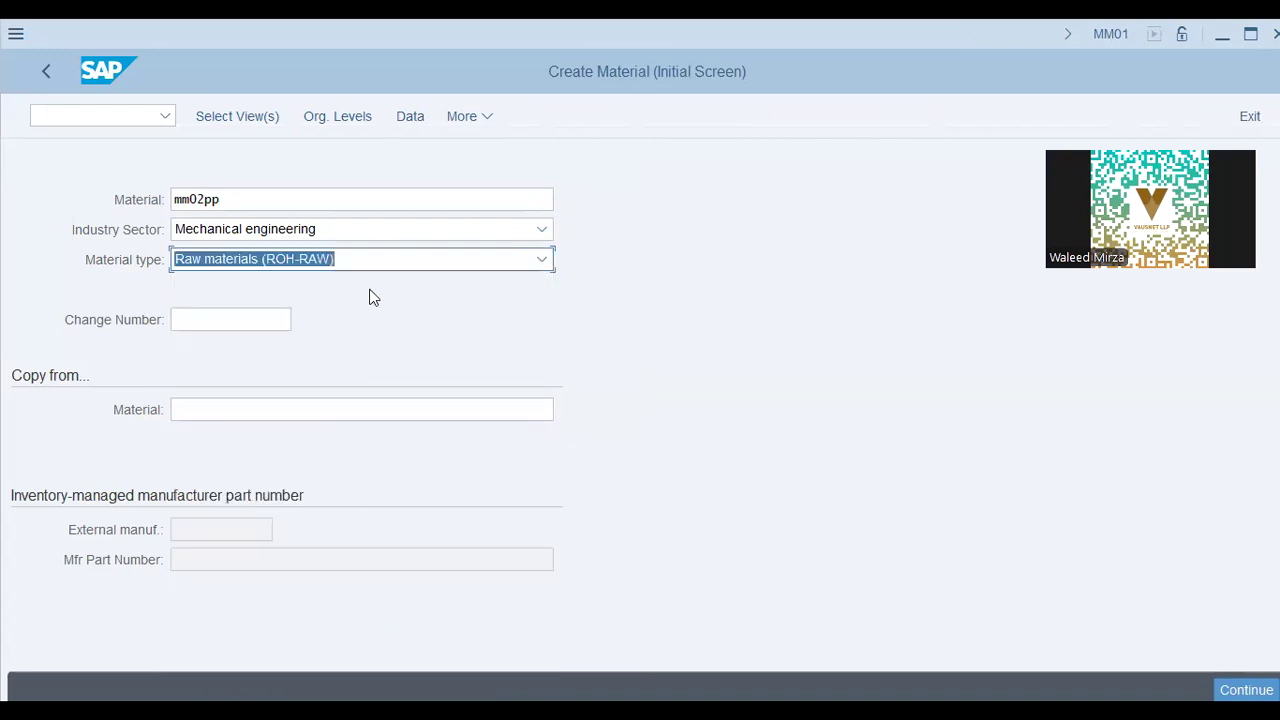
Add the Classification view and continue past the organizational levels
click(258, 118)
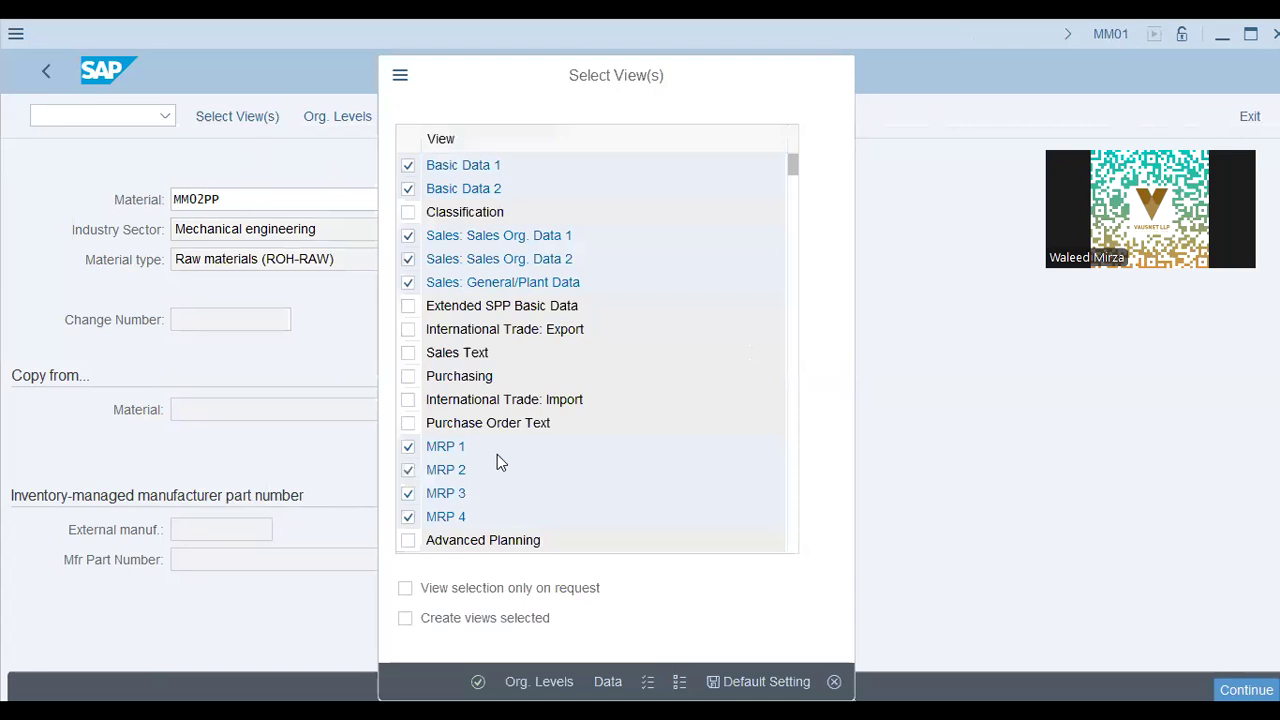
scroll(497, 454, down, 1)
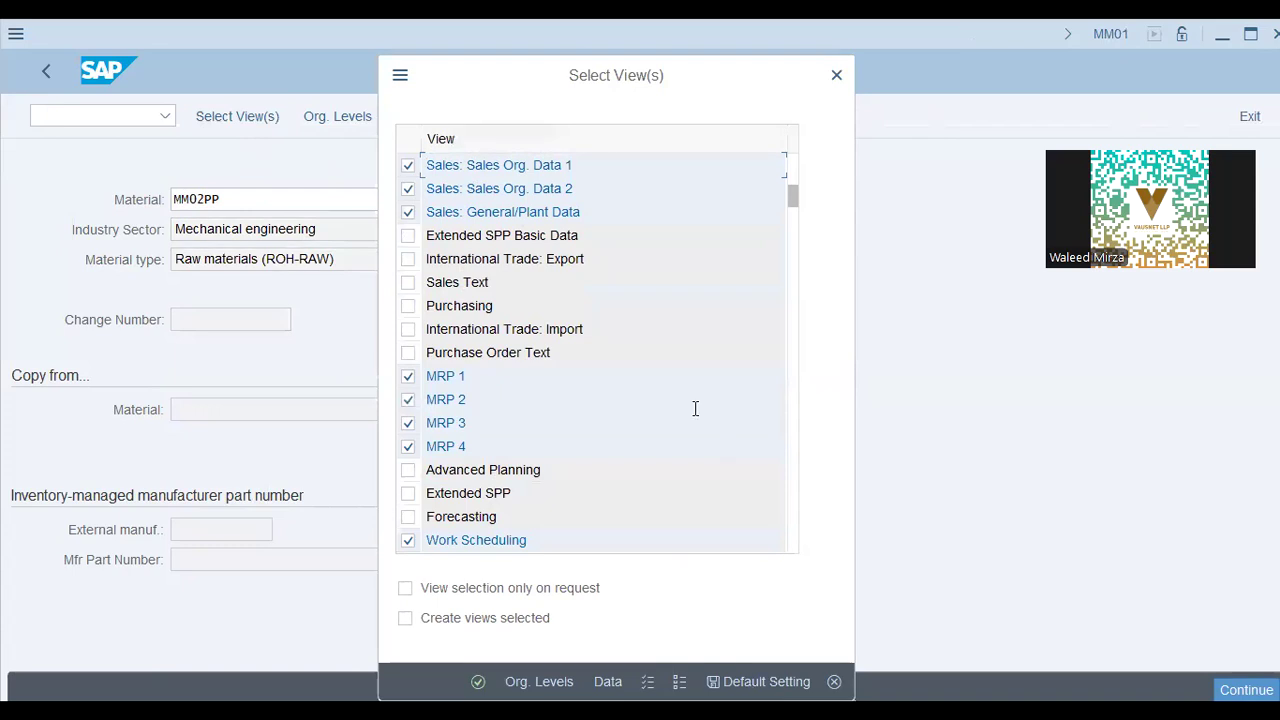
scroll(695, 408, up, 1)
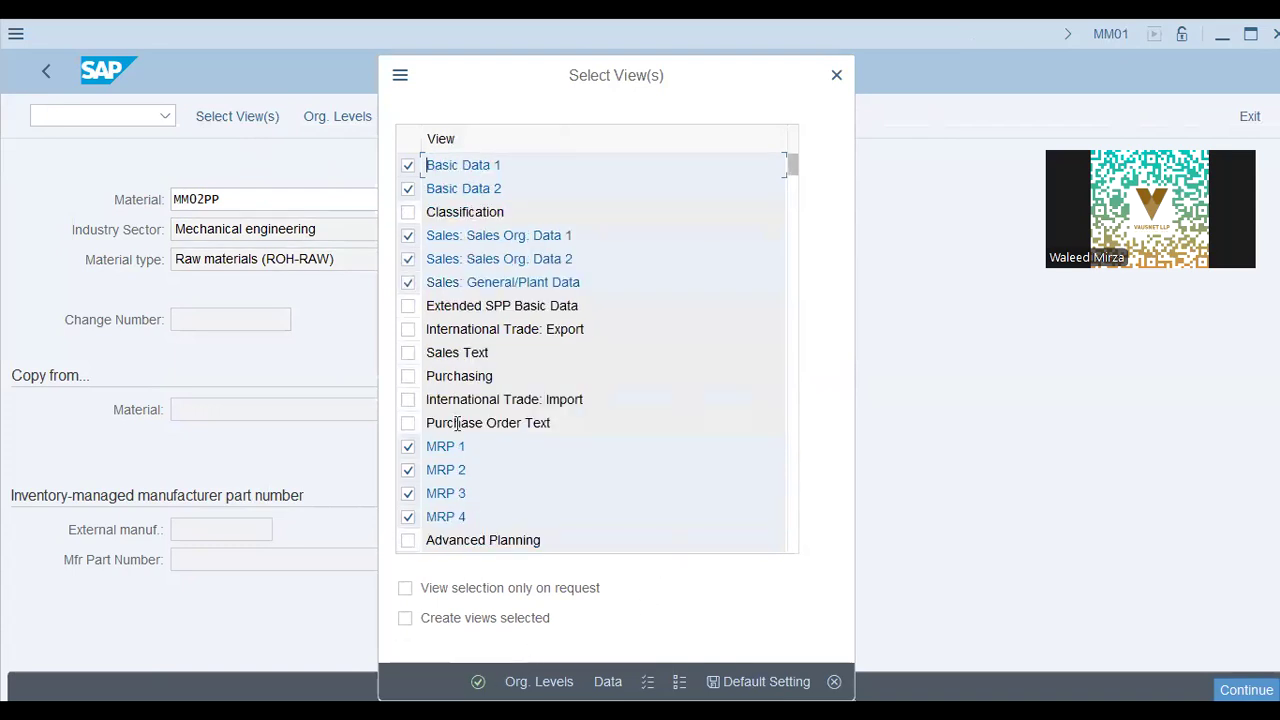
click(408, 212)
click(477, 681)
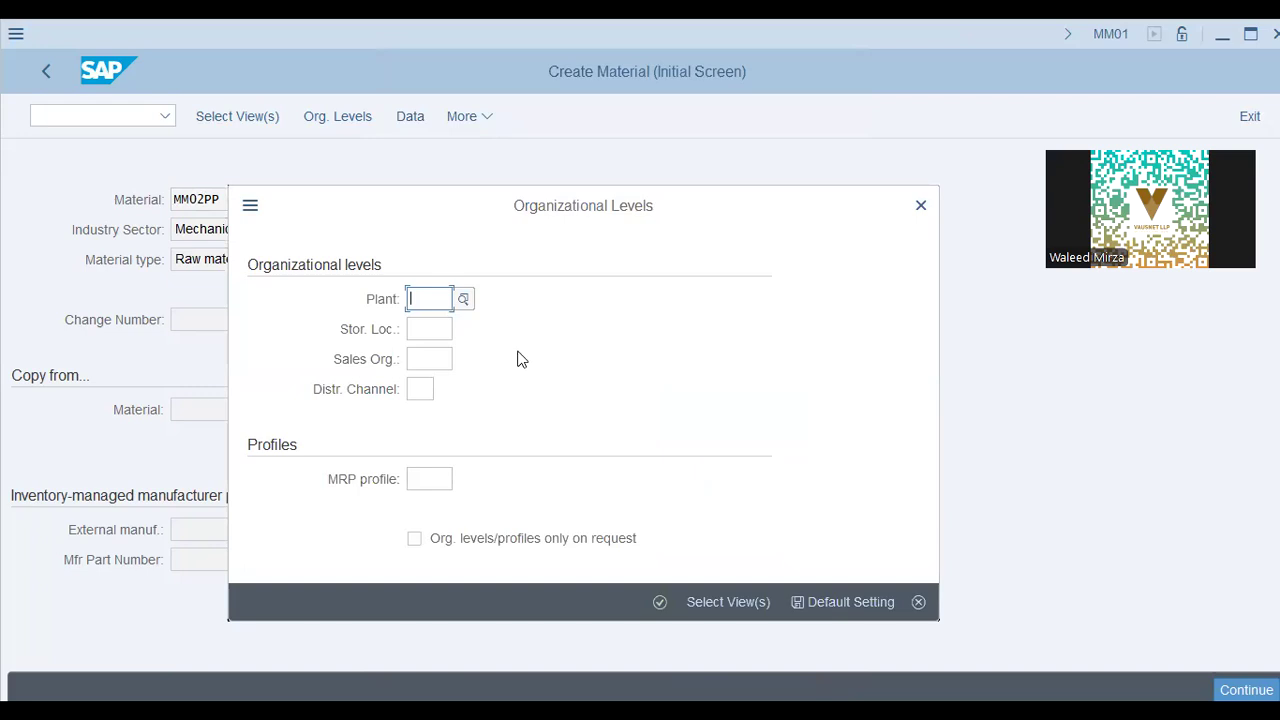
key(Return)
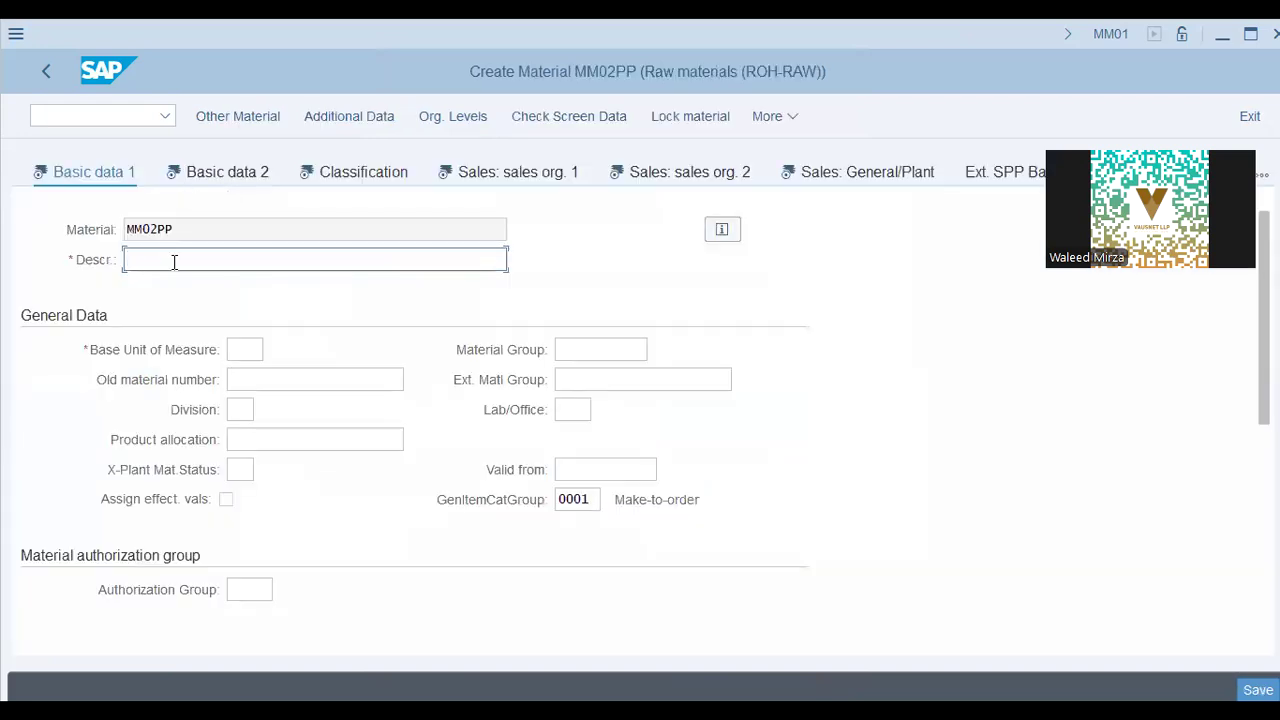
Enter description 'Mat.Master - for PP 02 (RAW)' and base unit PC, replacing KG
text(Mat.Master - for PP 02 (RAW))
key(Tab)
text(kg)
key(Tab)
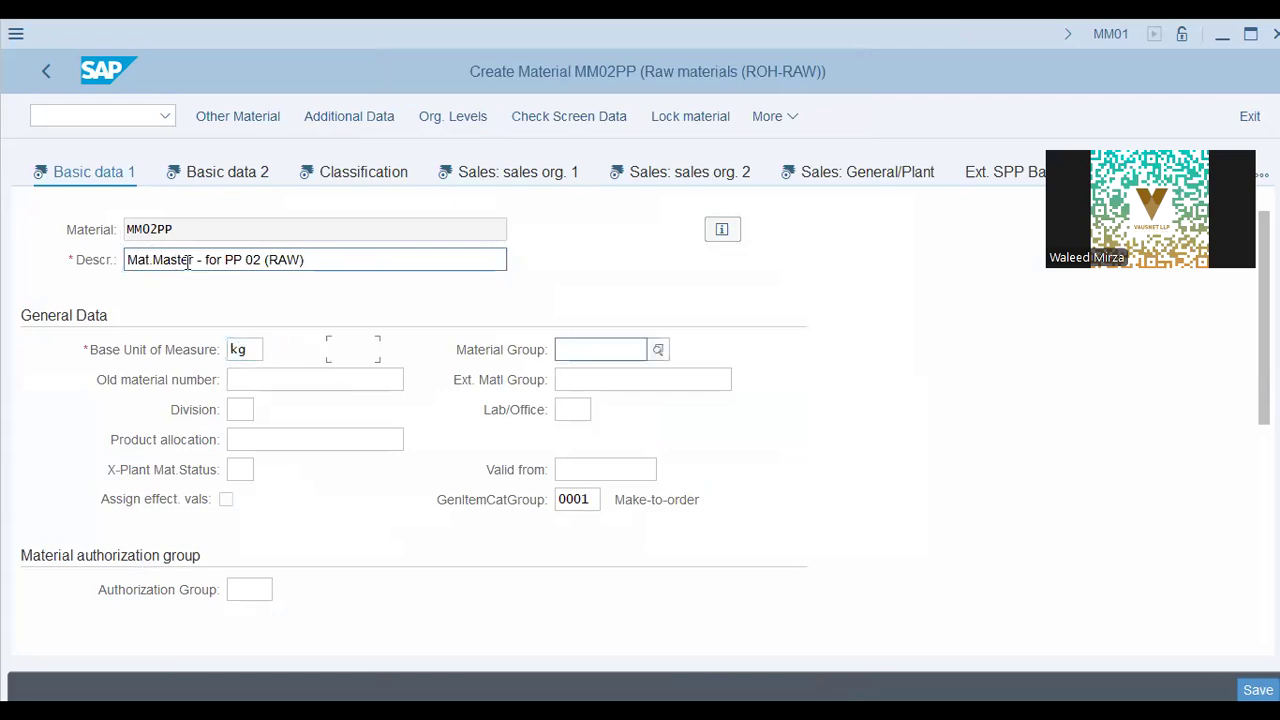
key(shift+Tab)
text(pc)
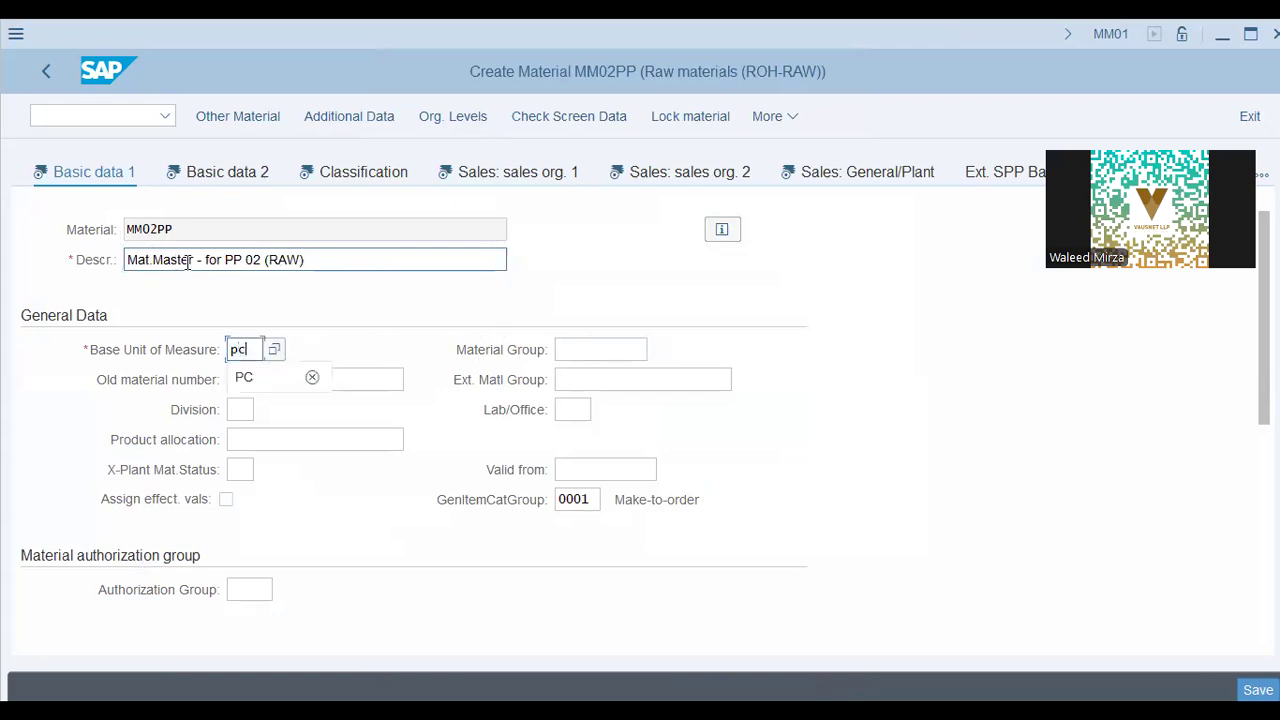
key(Return)
Set material group PKRAW and division 00, then move to Basic data 2
click(577, 349)
click(624, 408)
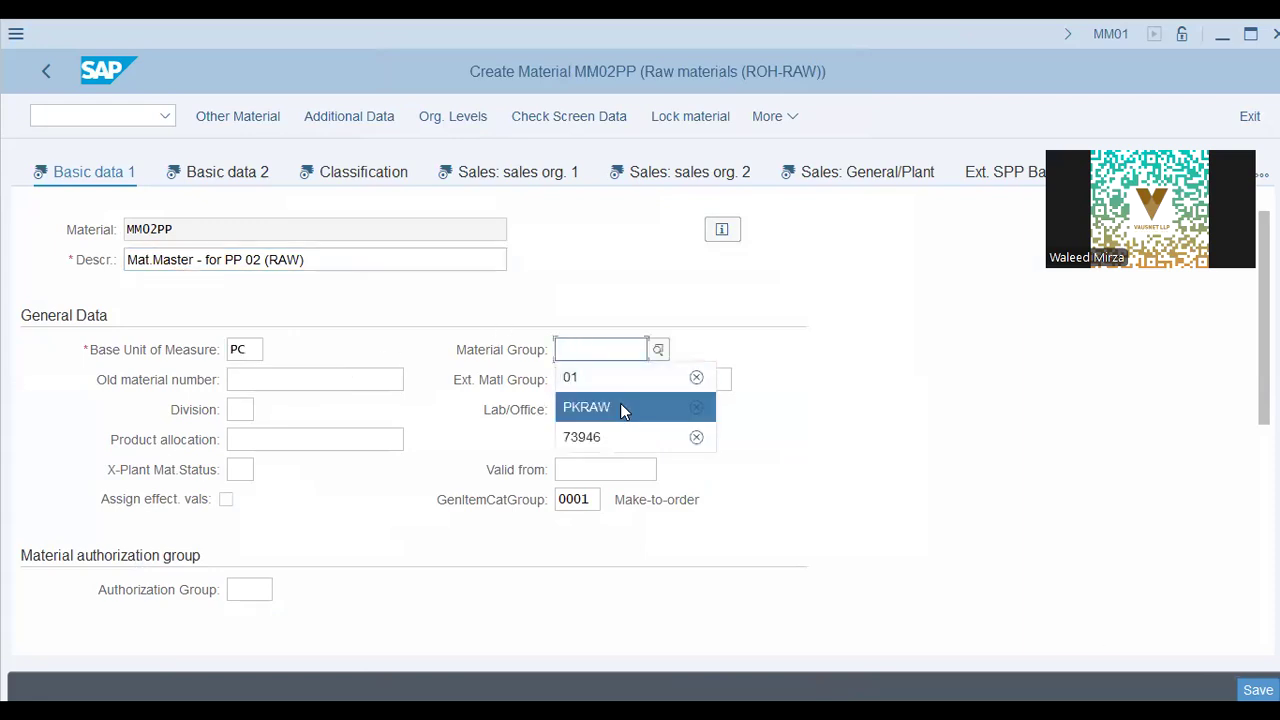
click(245, 410)
click(258, 437)
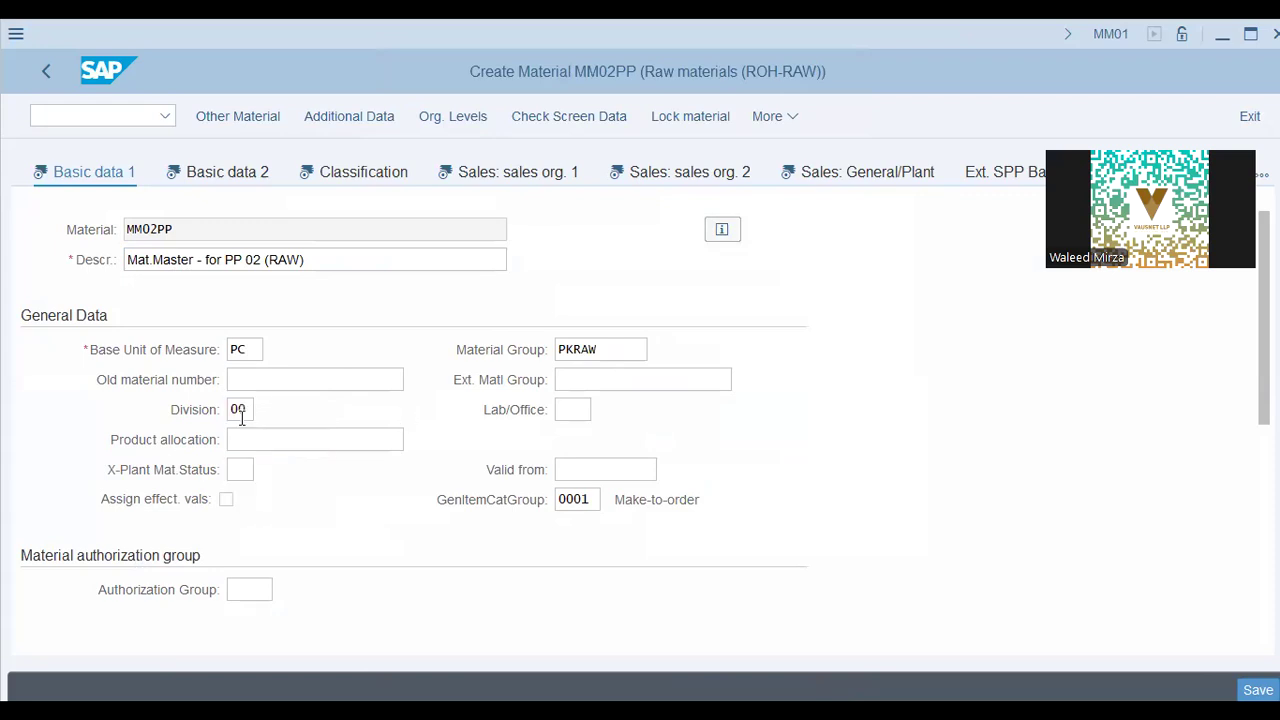
click(220, 172)
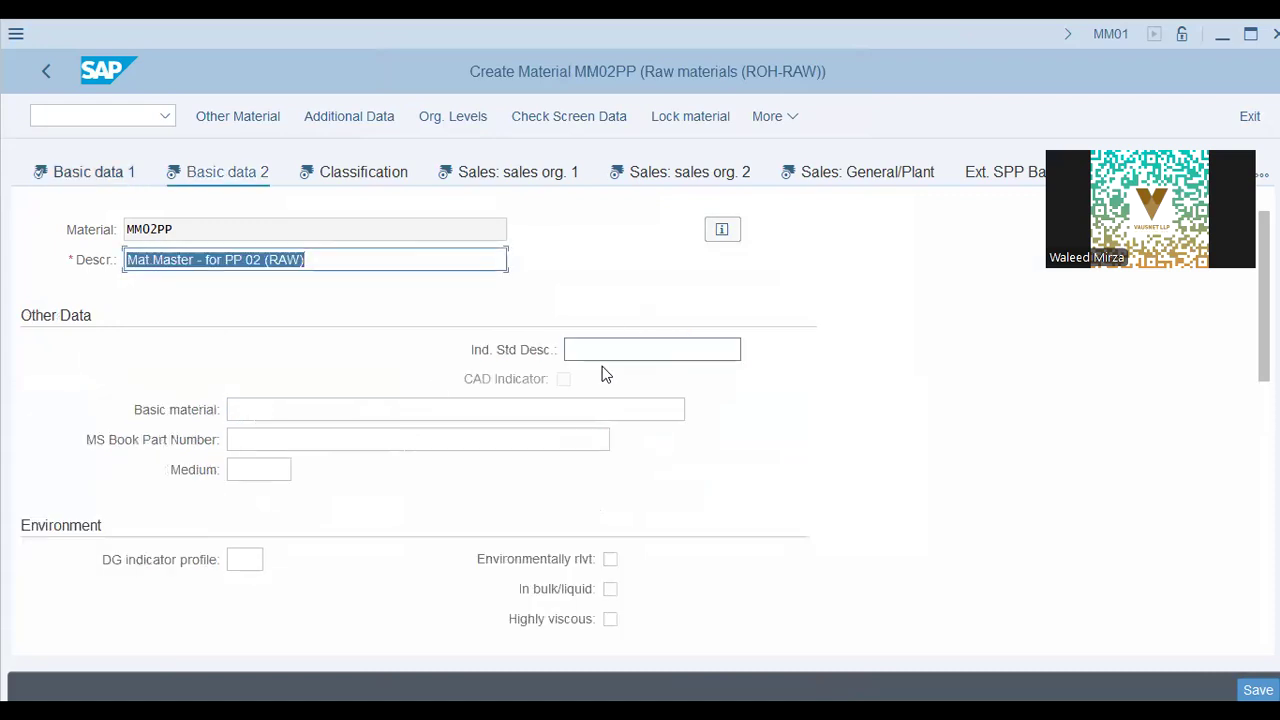
scroll(603, 509, down, 8)
scroll(603, 509, up, 8)
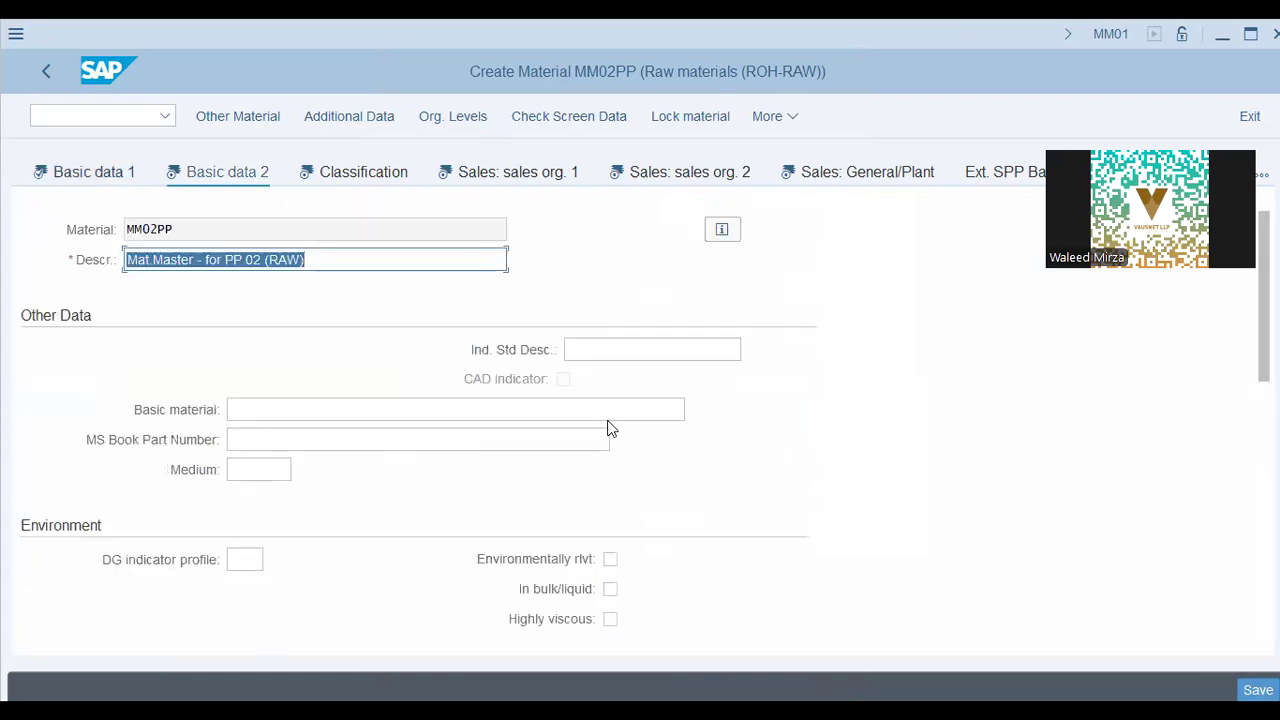
scroll(608, 430, down, 3)
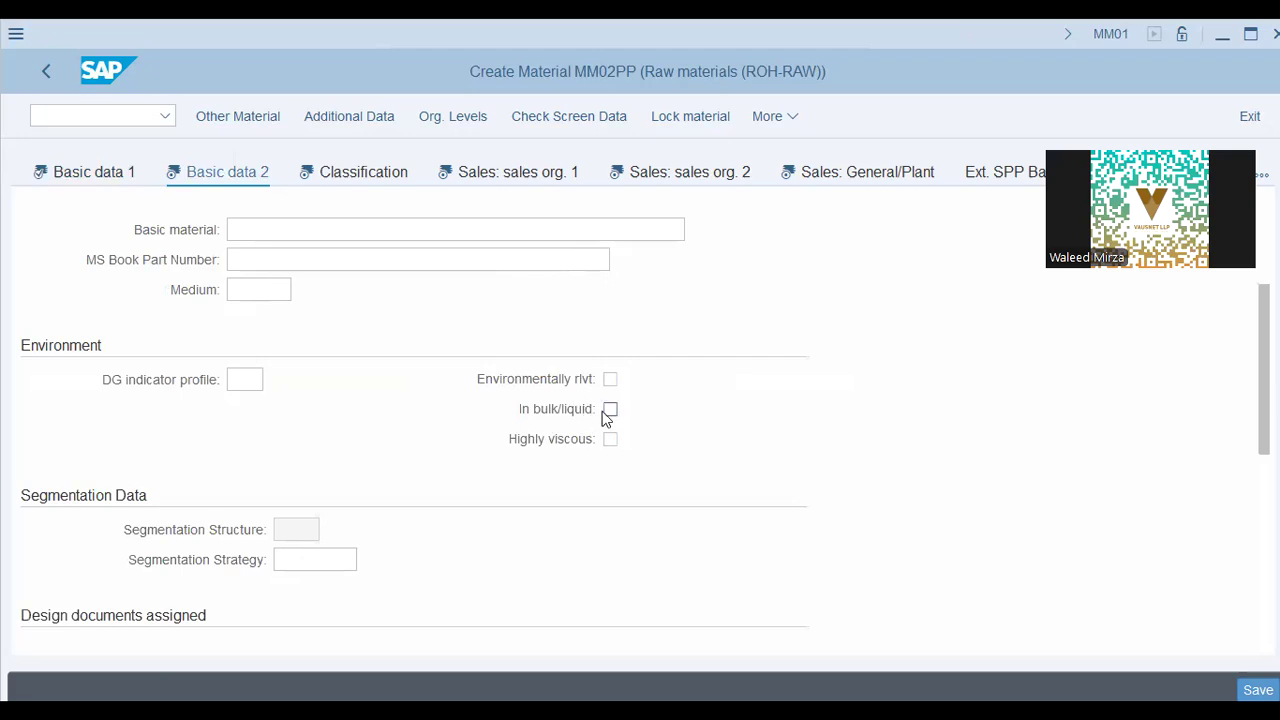
scroll(292, 474, up, 3)
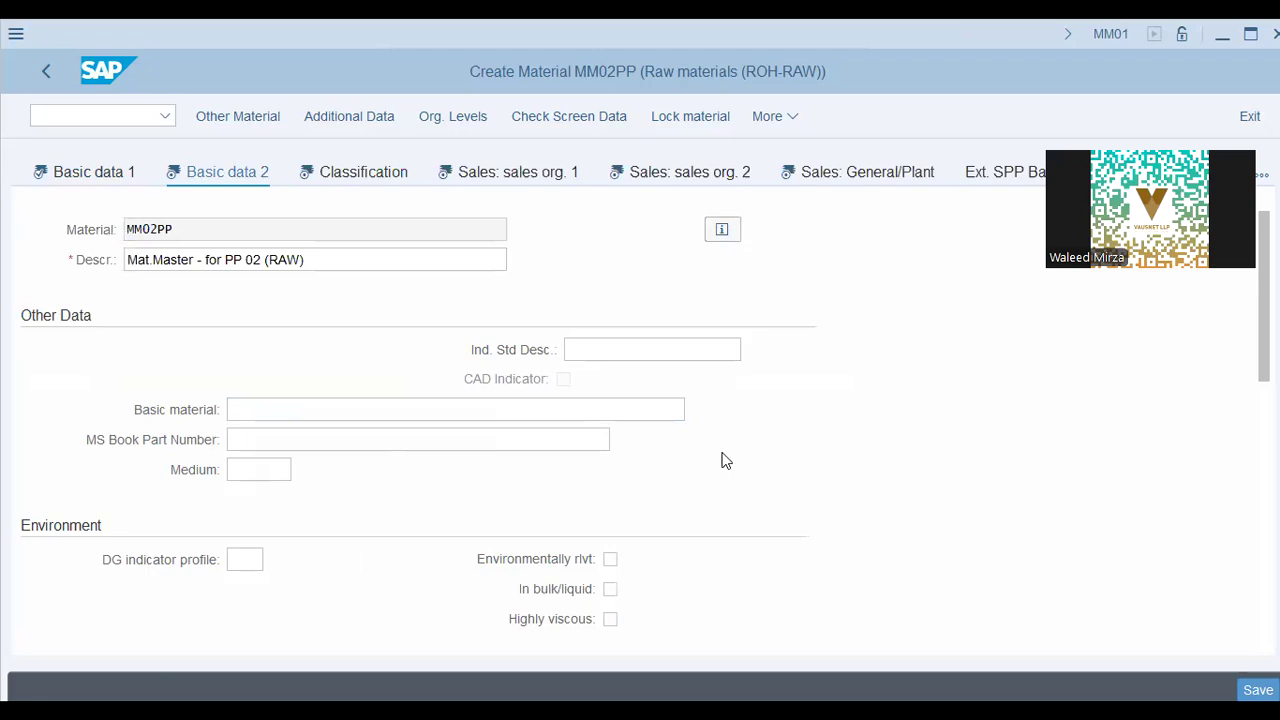
Accept class type 001, exit MM02PP without saving, and restart view selection with a blank material number
key(Return)
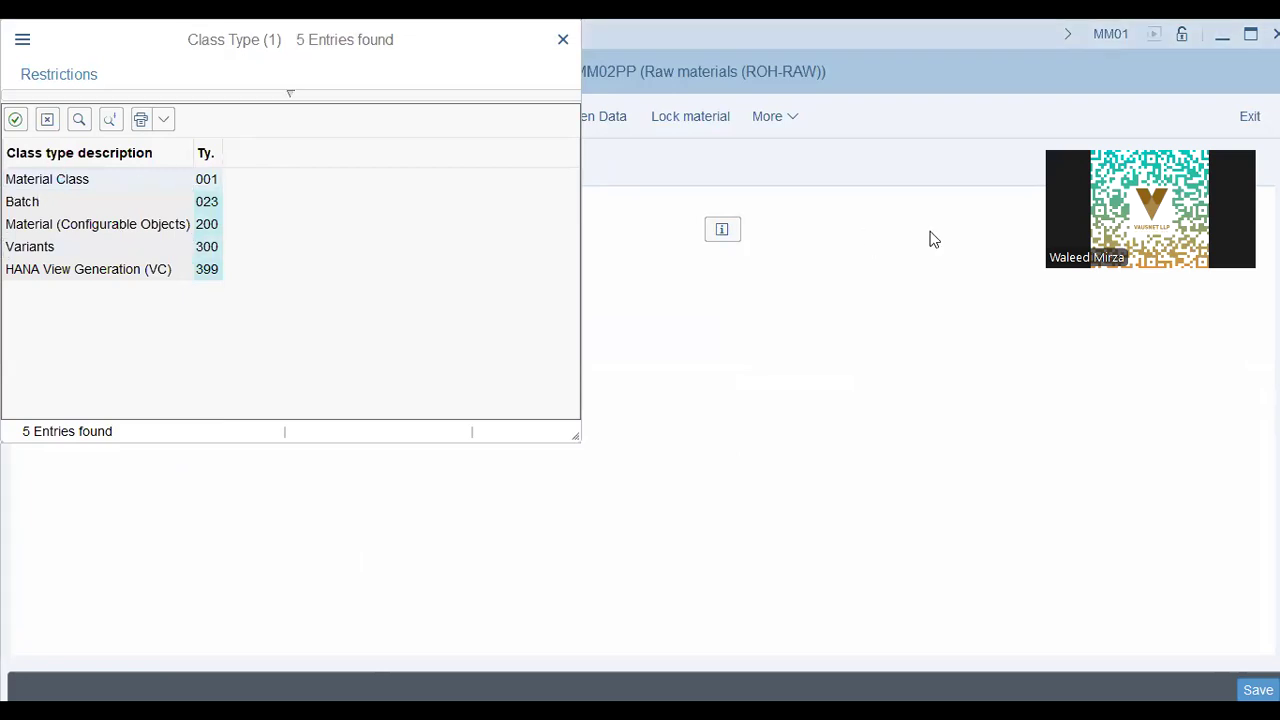
key(Return)
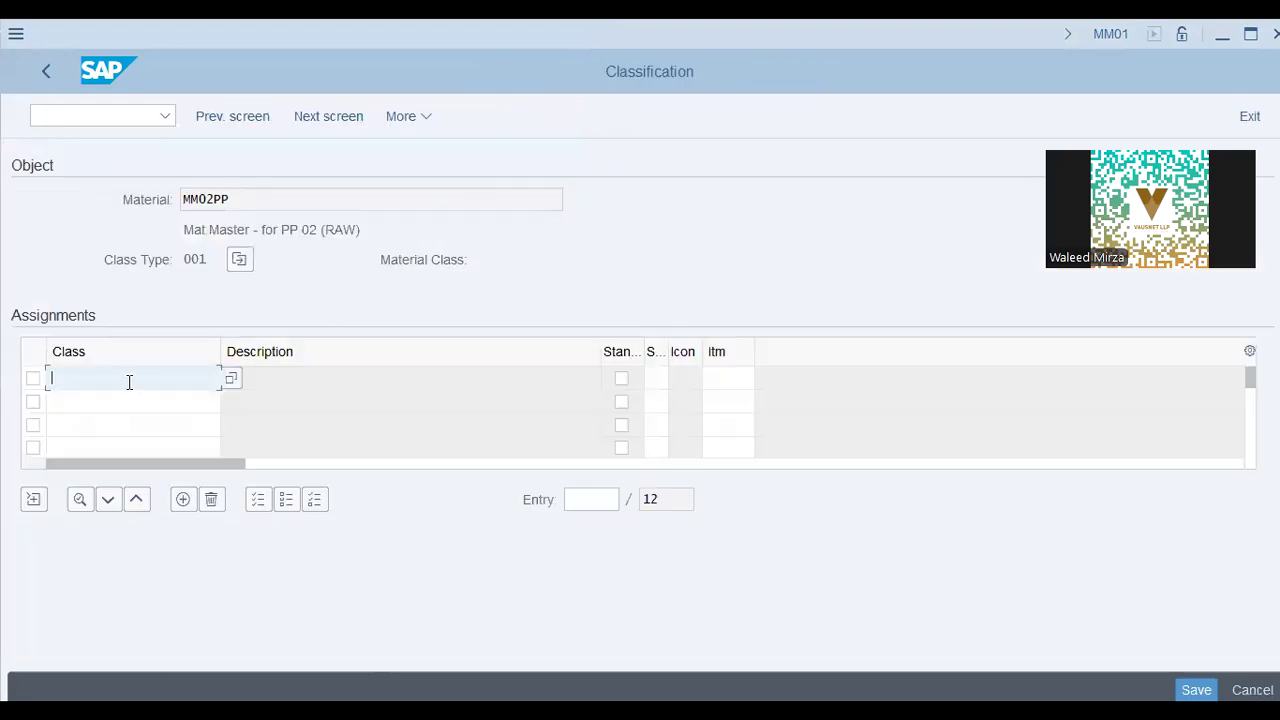
click(39, 86)
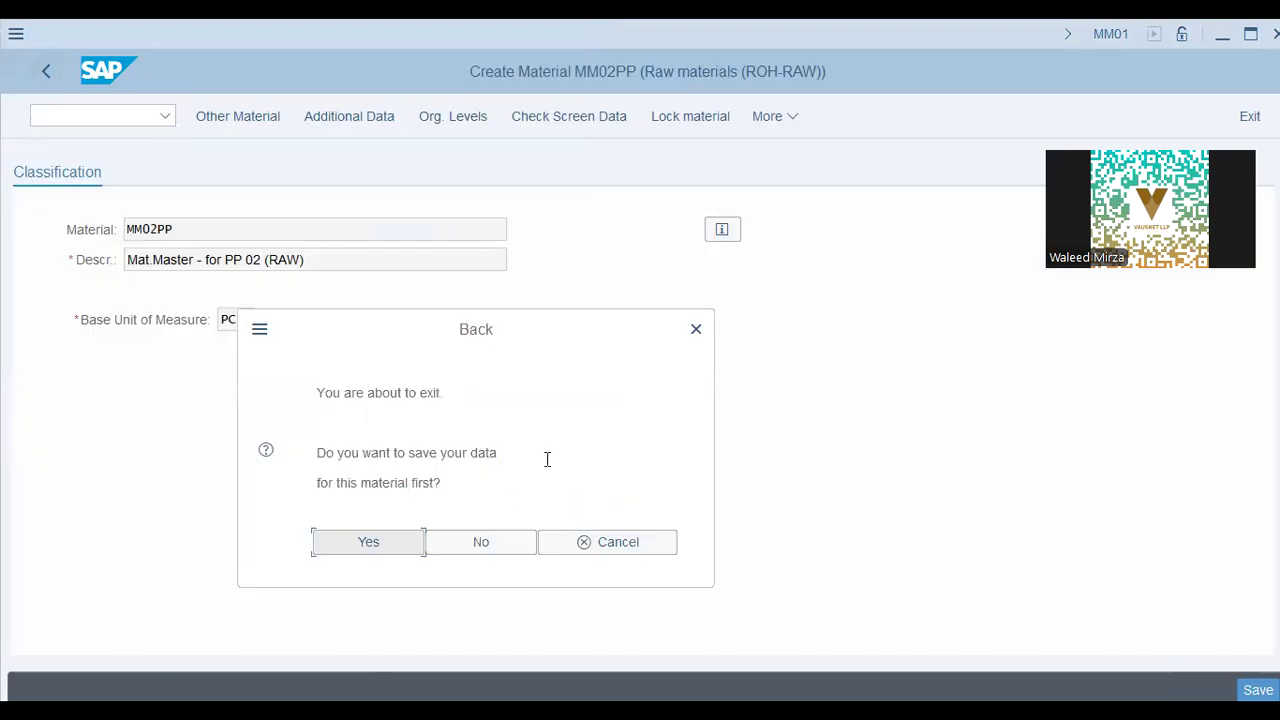
click(476, 545)
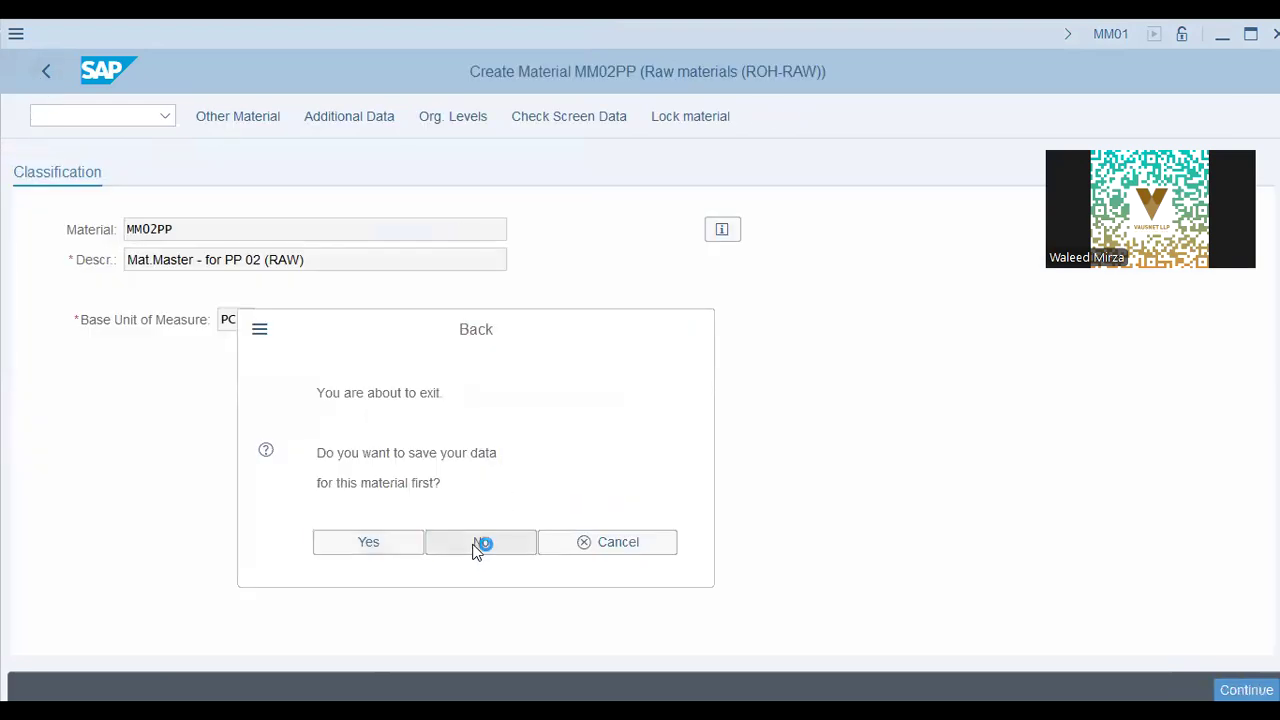
click(257, 120)
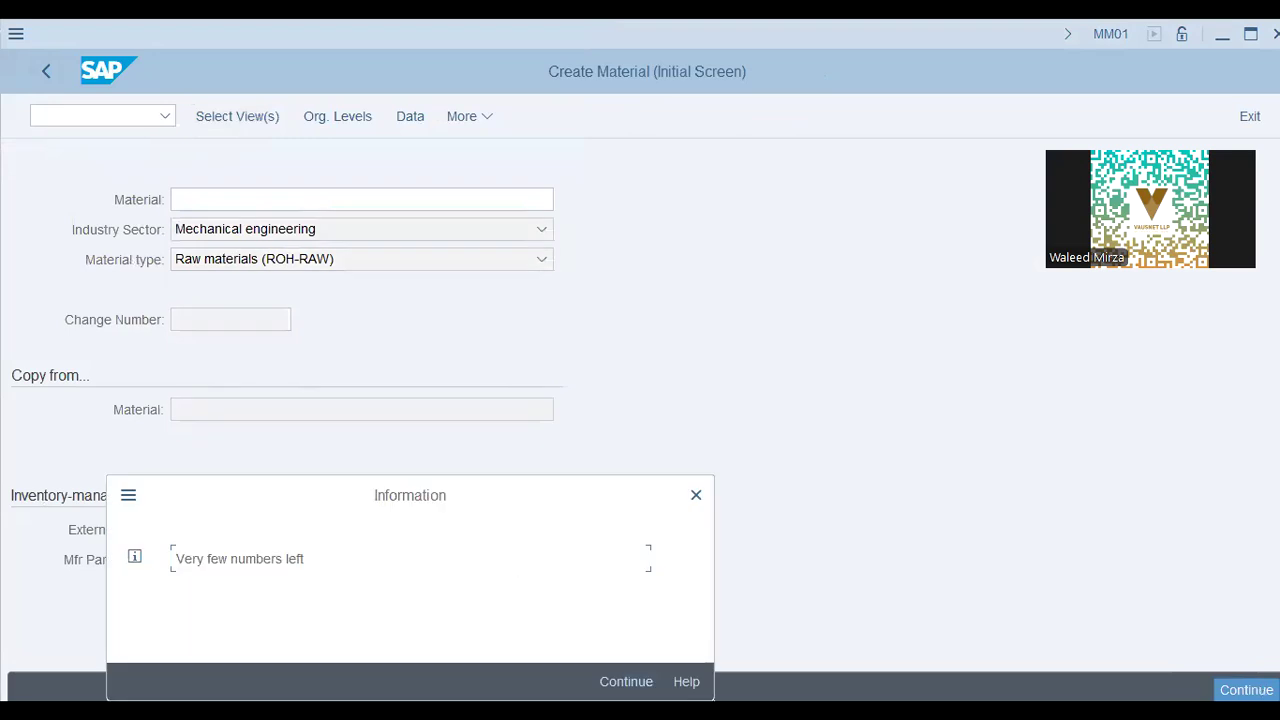
key(Return)
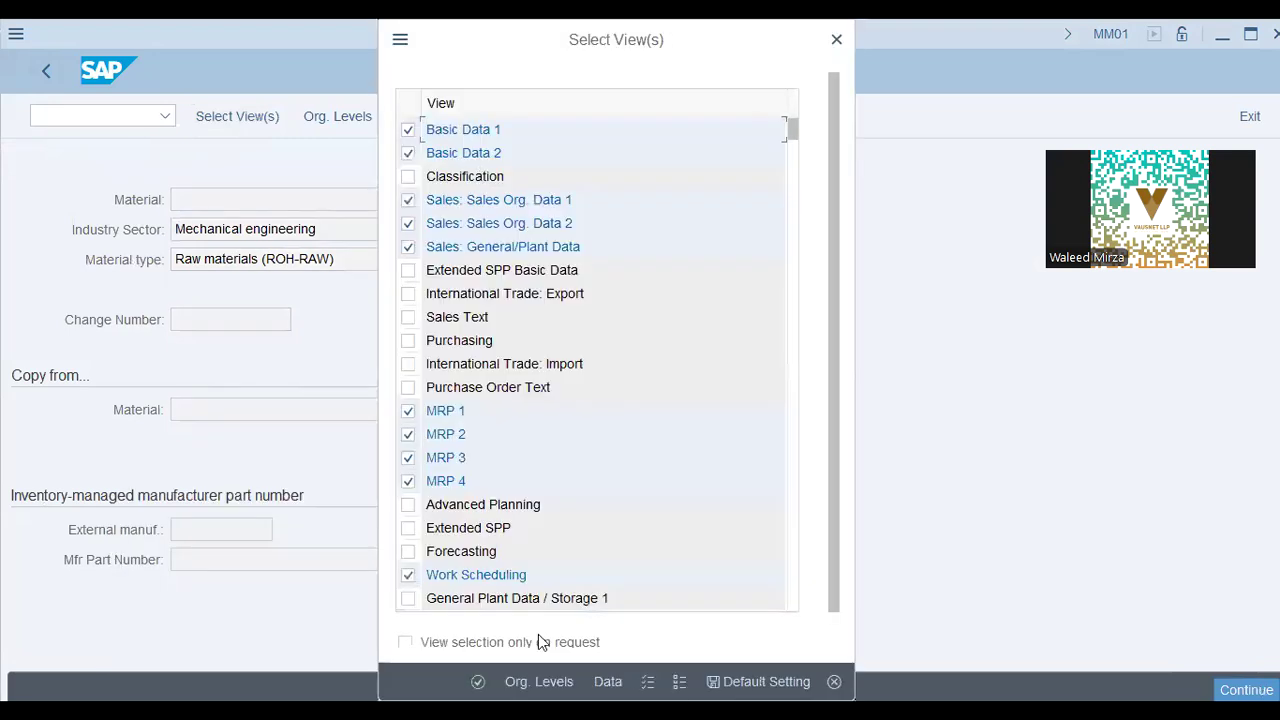
Confirm the views and set the plant to AA42
key(Return)
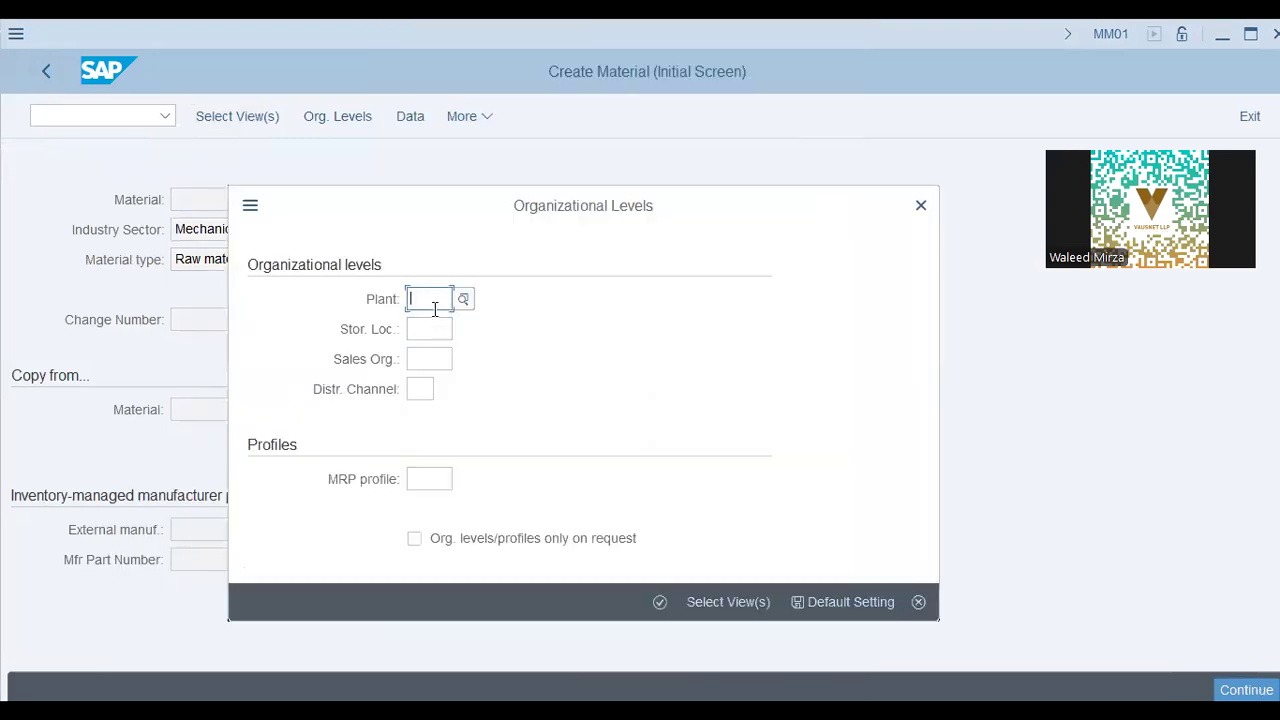
click(435, 309)
click(429, 326)
key(Return)
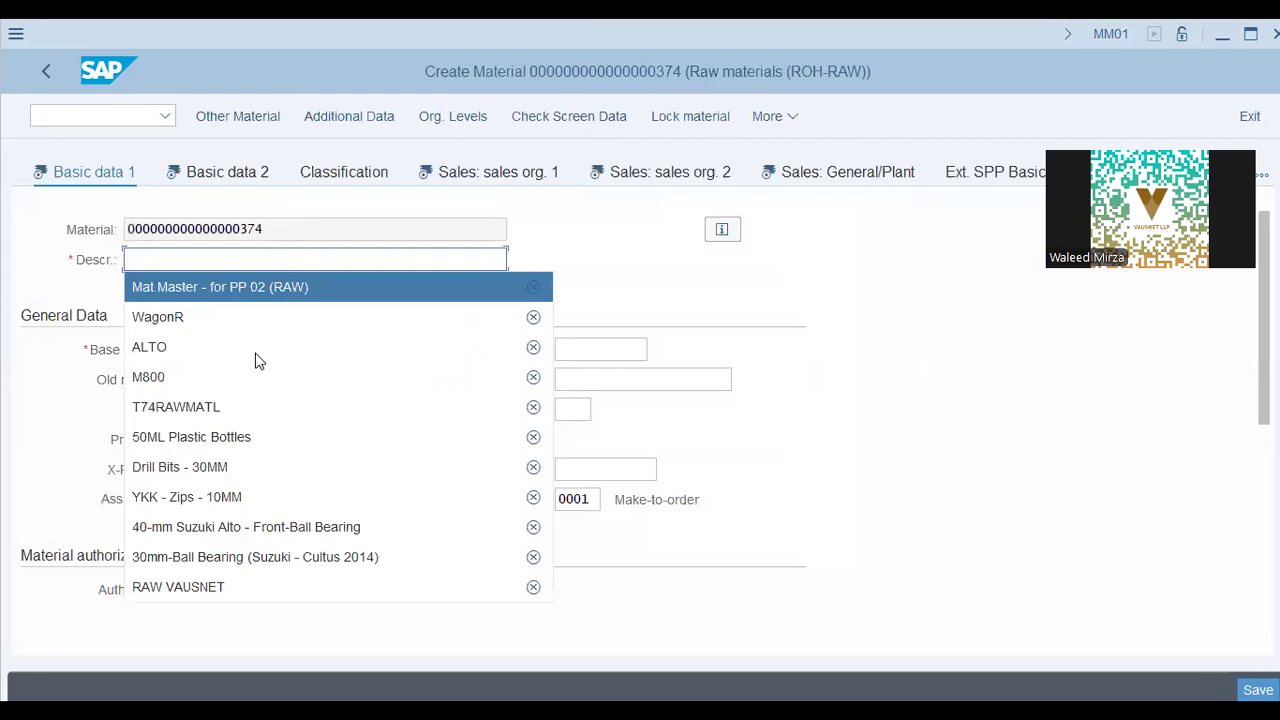
Fill Basic data 1 with description 'Mat.Master - for PP 02 (RAW)', unit PC, group PKRAW, division 00
click(285, 287)
click(240, 350)
click(247, 377)
click(603, 348)
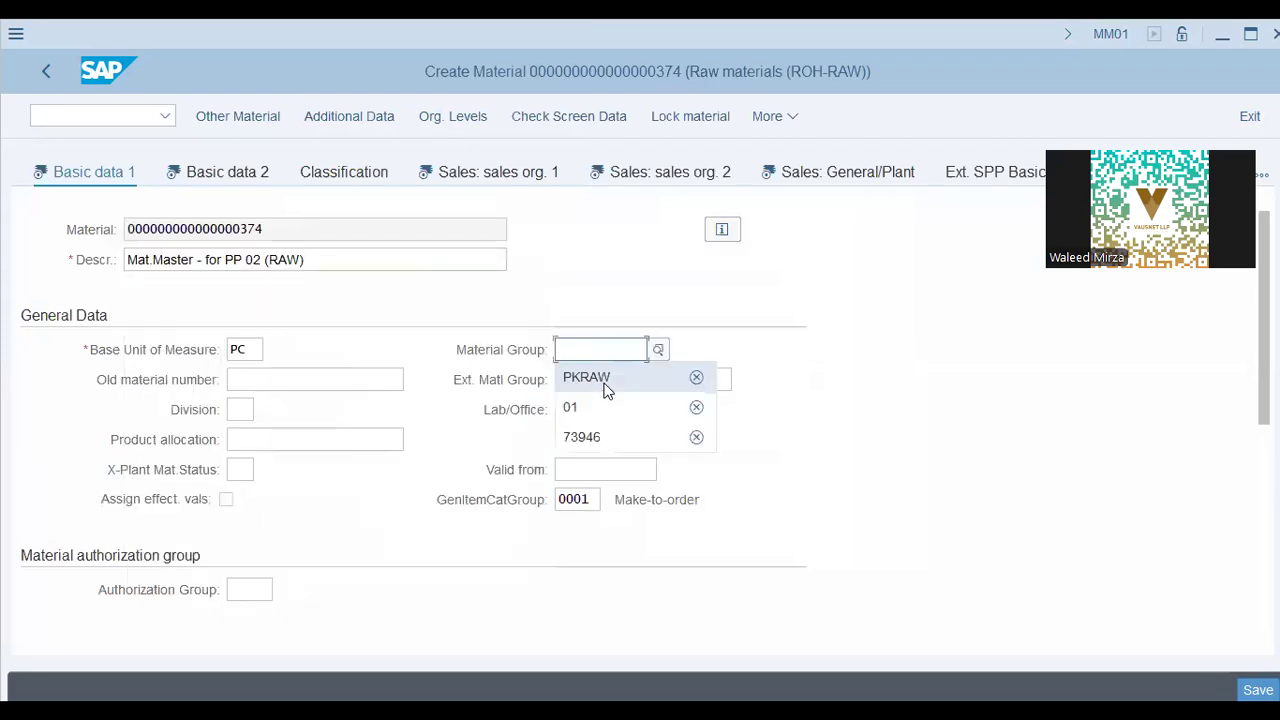
click(605, 380)
click(243, 411)
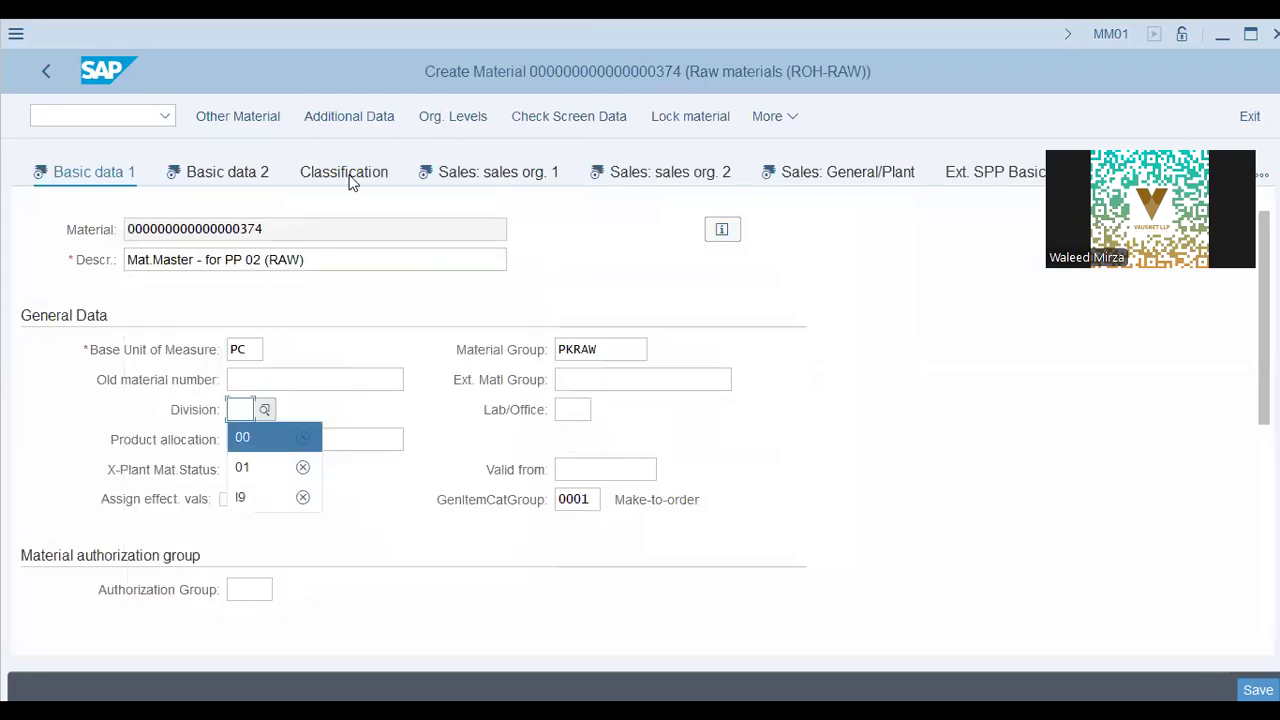
key(Return)
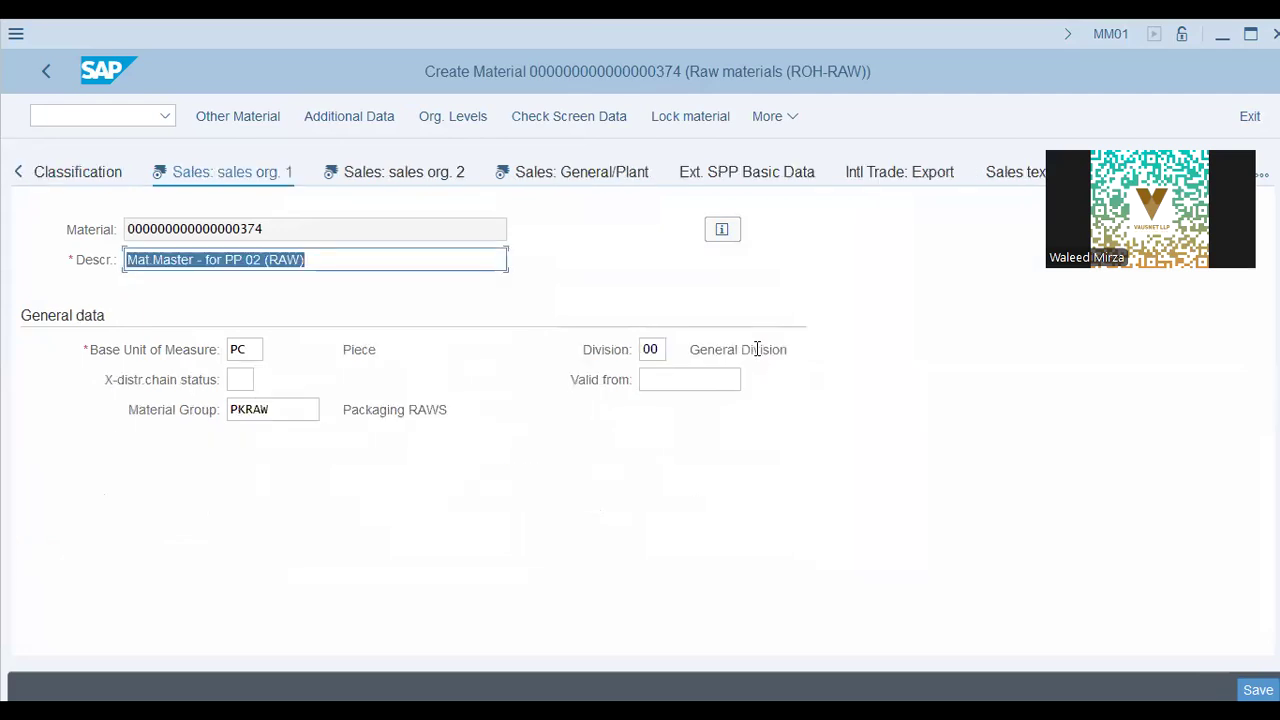
click(294, 418)
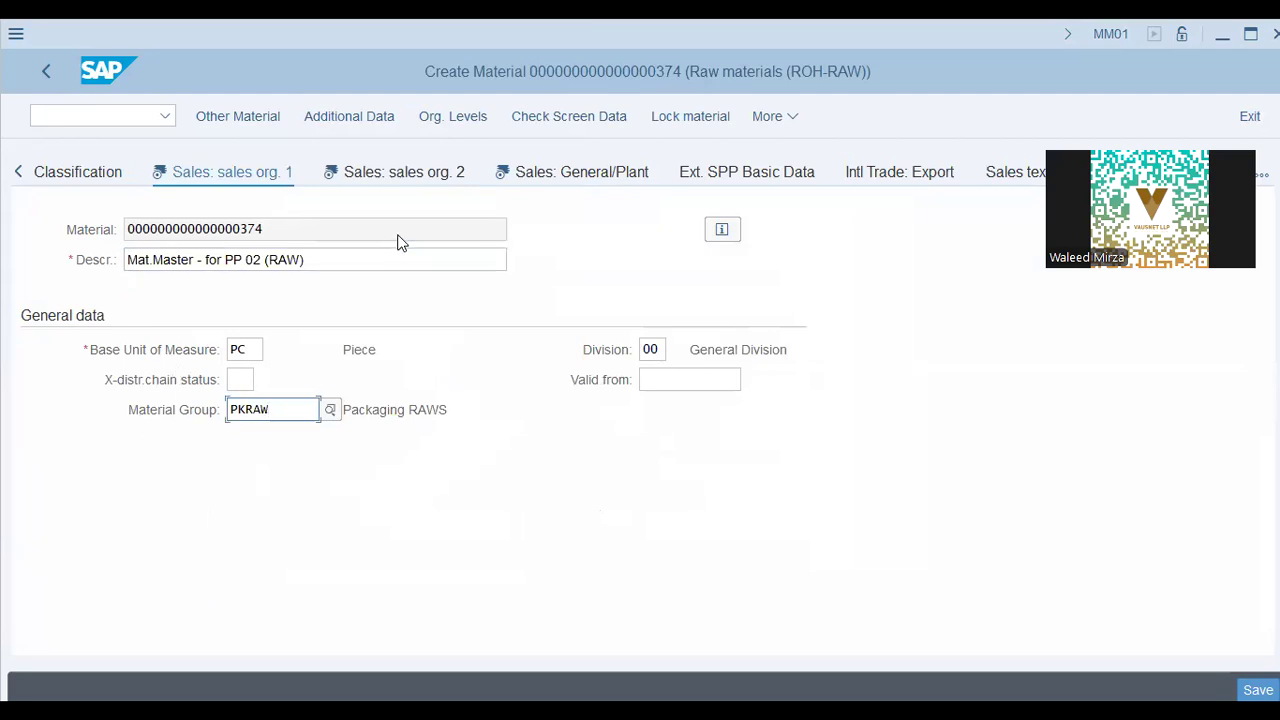
Review item category group 0001 (Make-to-order) in the second sales organisation data
click(443, 180)
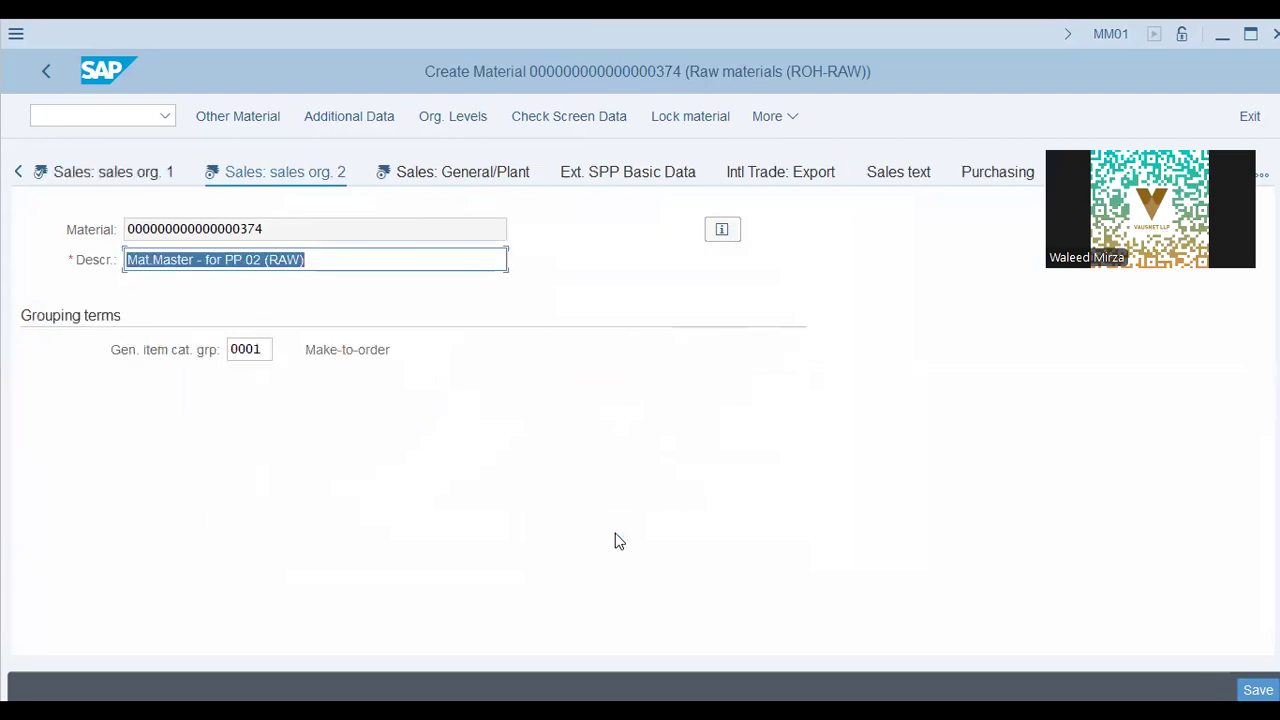
click(240, 352)
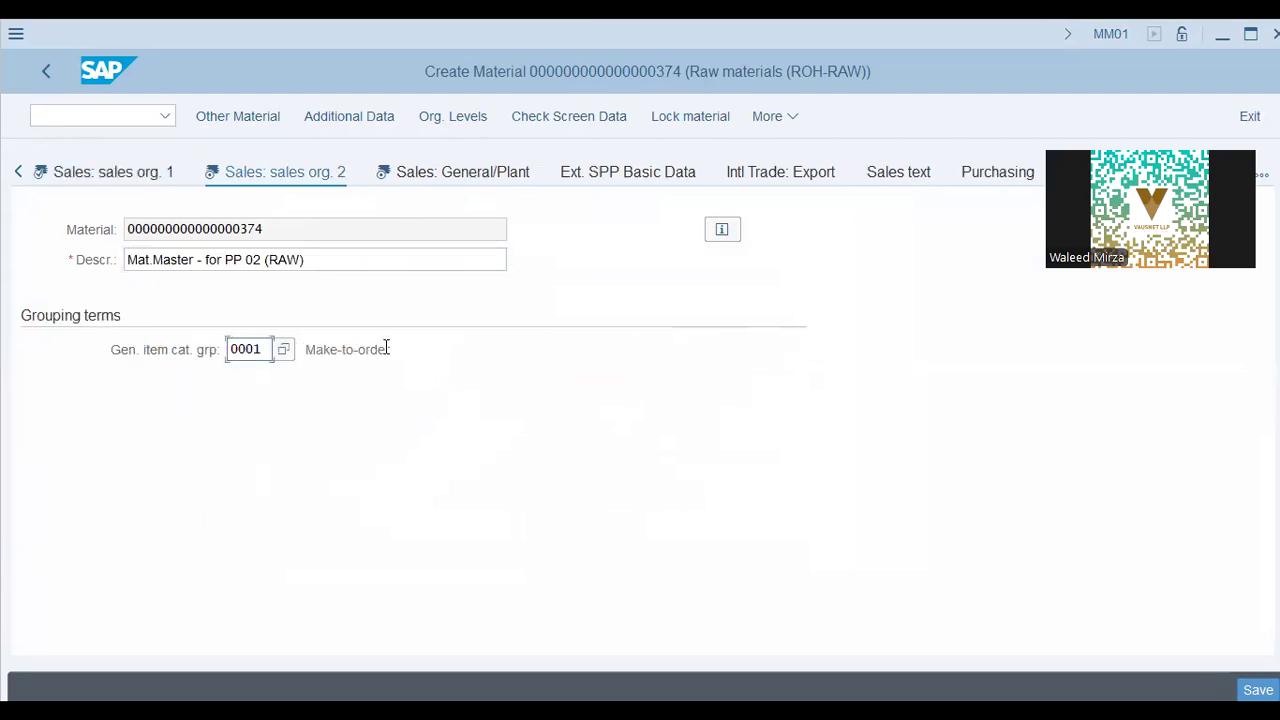
click(383, 349)
drag(398, 352, 240, 341)
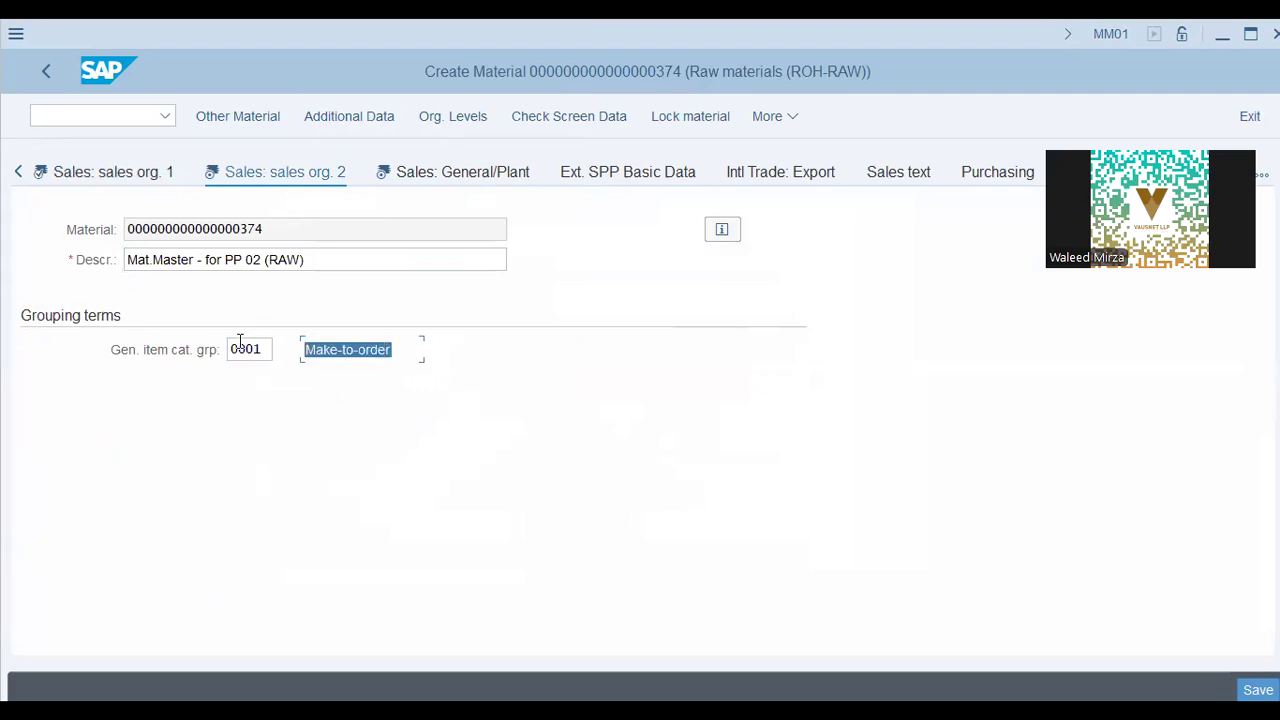
Set the availability check to KP on Sales: General/Plant
click(426, 166)
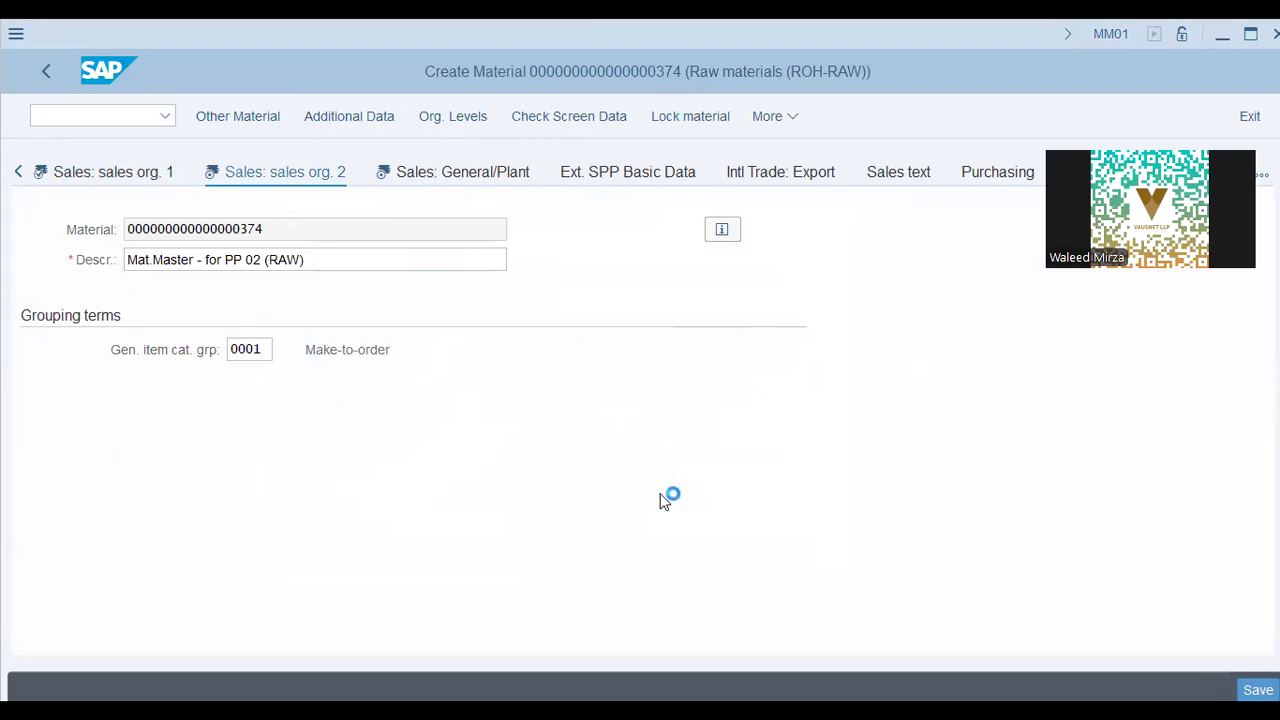
click(248, 378)
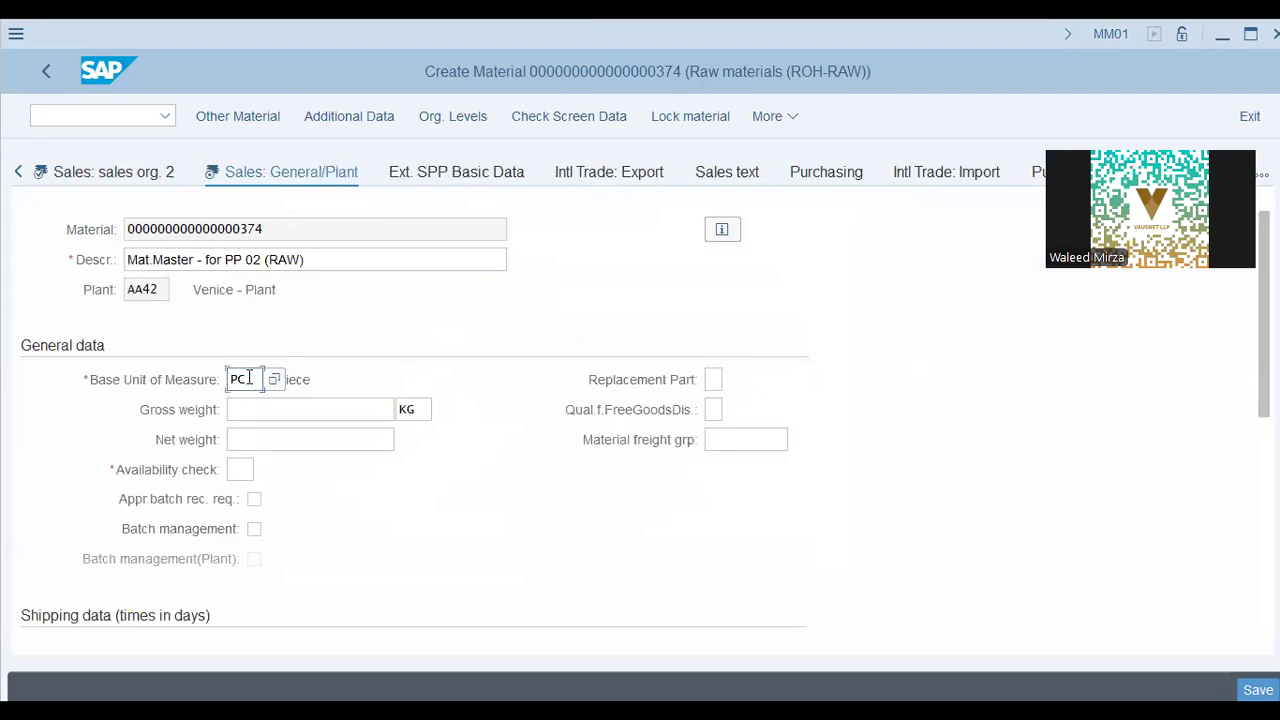
click(240, 469)
click(247, 496)
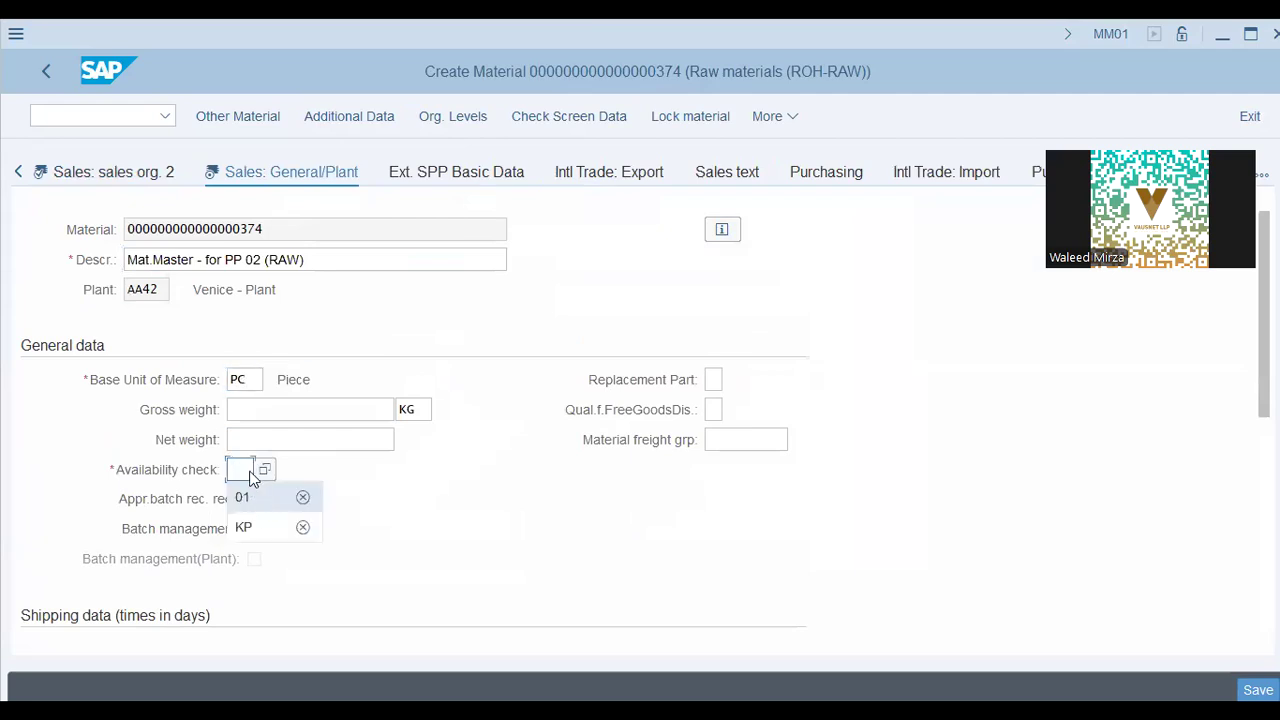
click(249, 476)
click(265, 529)
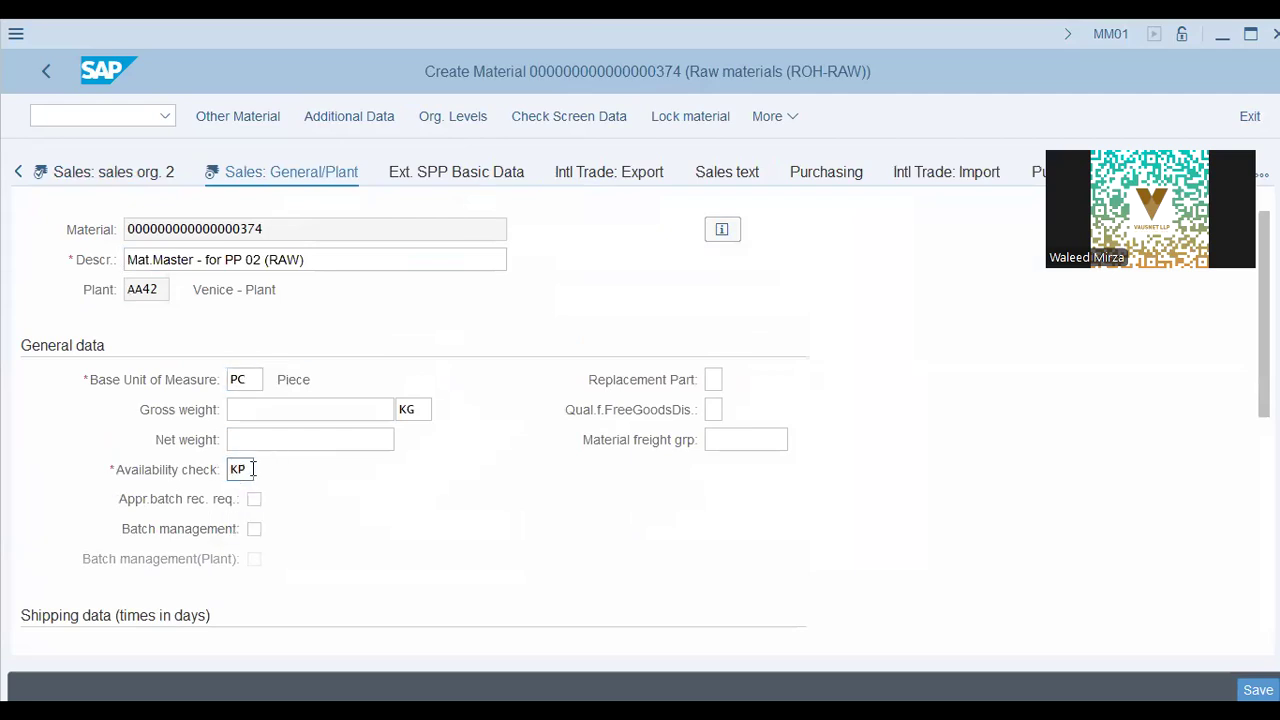
double_click(230, 470)
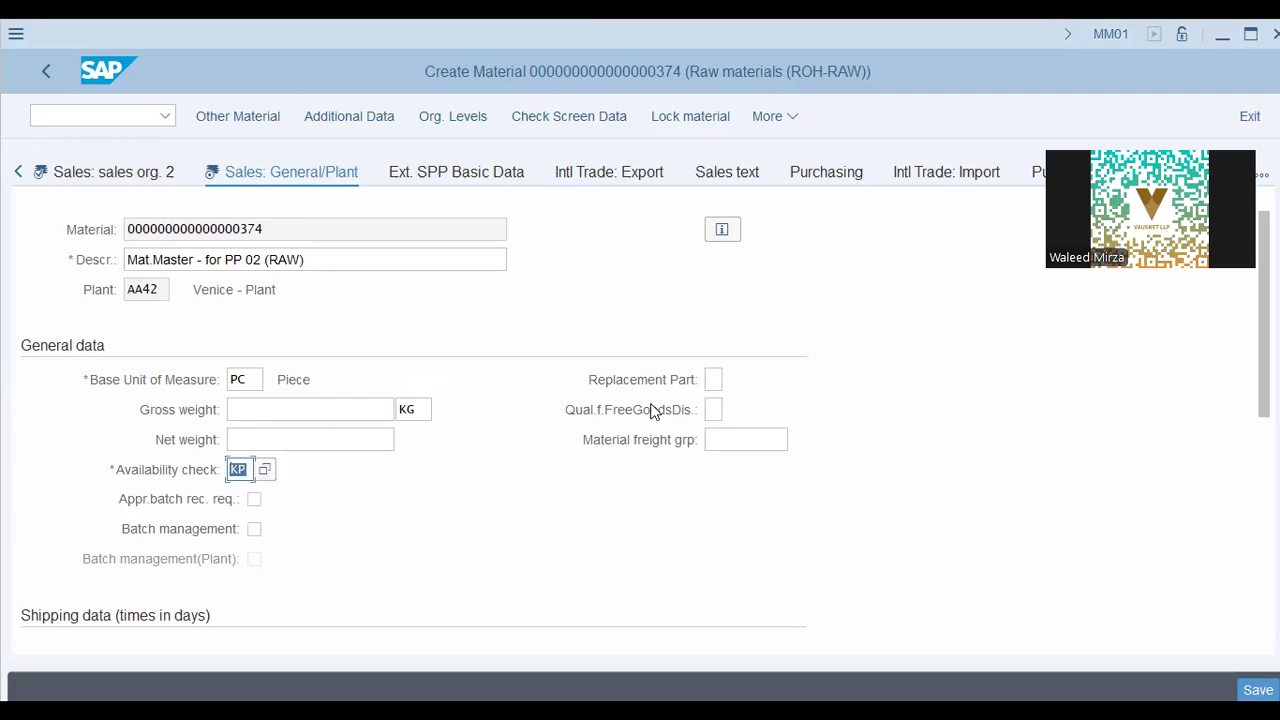
Enter gross weight 1 and net weight 1
click(335, 408)
text(1)
click(350, 447)
text(1)
key(Tab)
scroll(407, 533, down, 5)
scroll(407, 533, up, 2)
Set transportation group 0001 and advance to the MRP 1 data
click(518, 416)
click(169, 380)
click(163, 404)
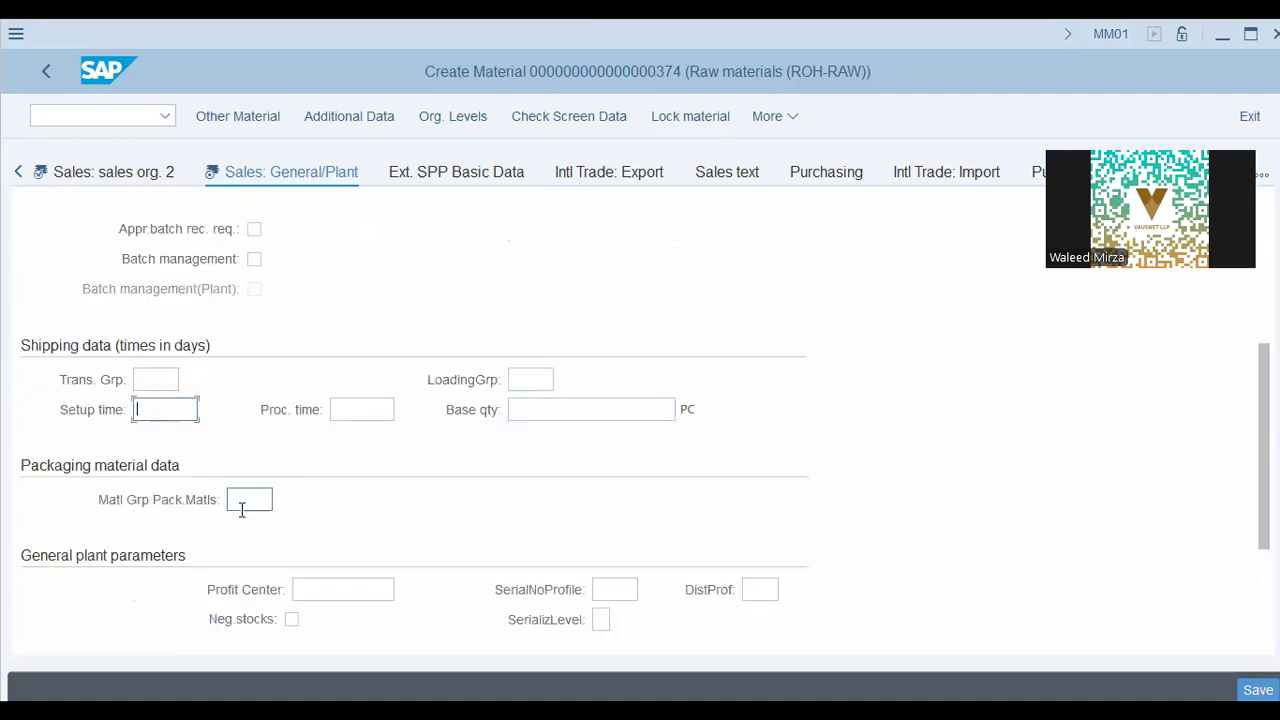
click(158, 380)
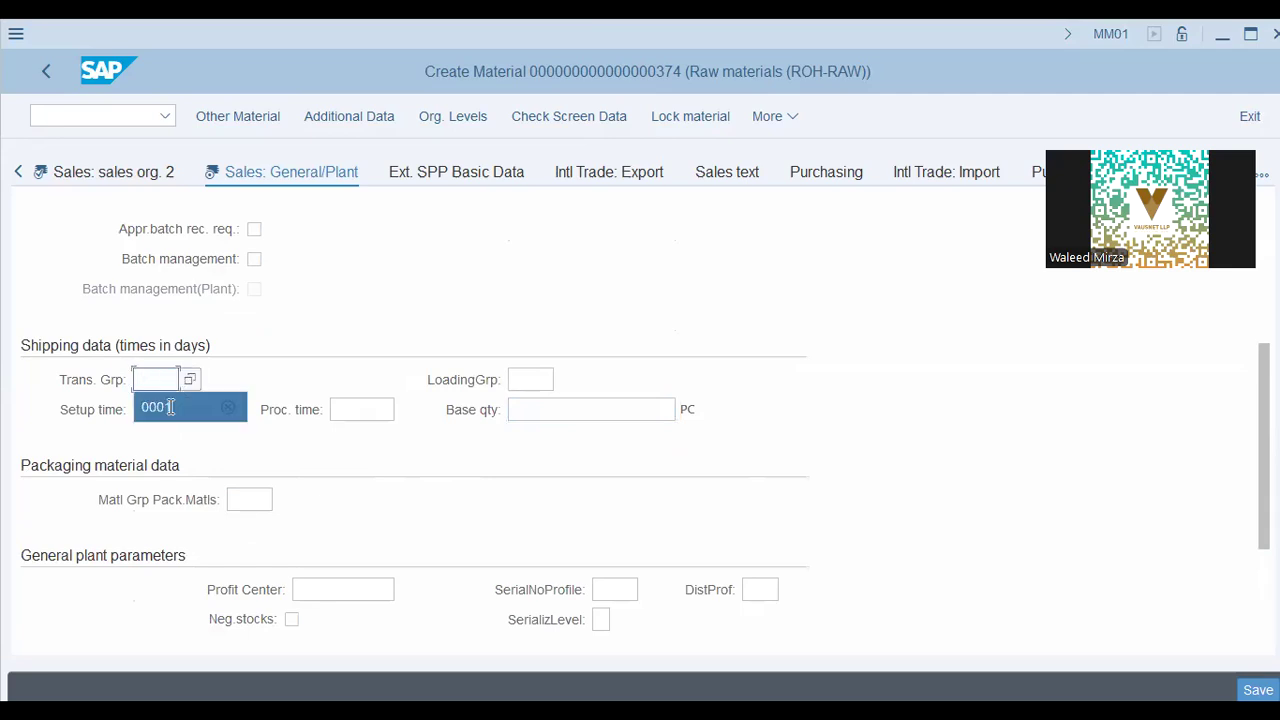
click(170, 407)
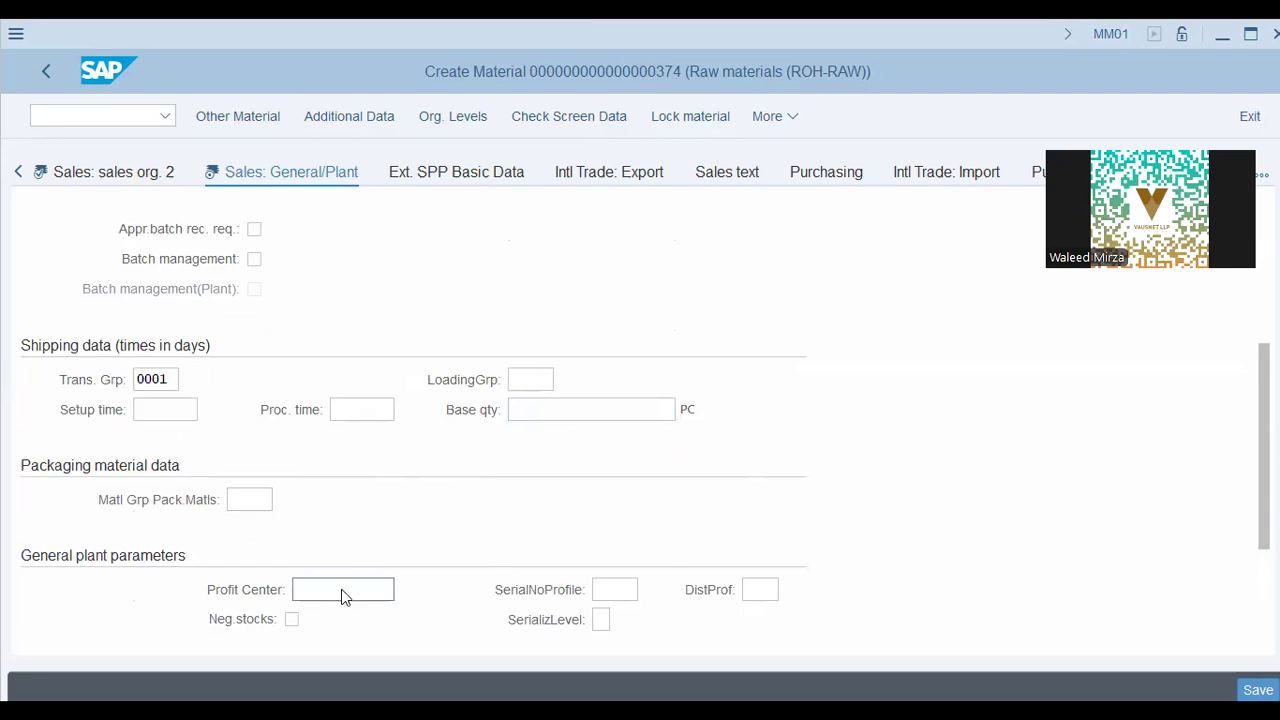
scroll(706, 584, down, 2)
scroll(383, 496, up, 5)
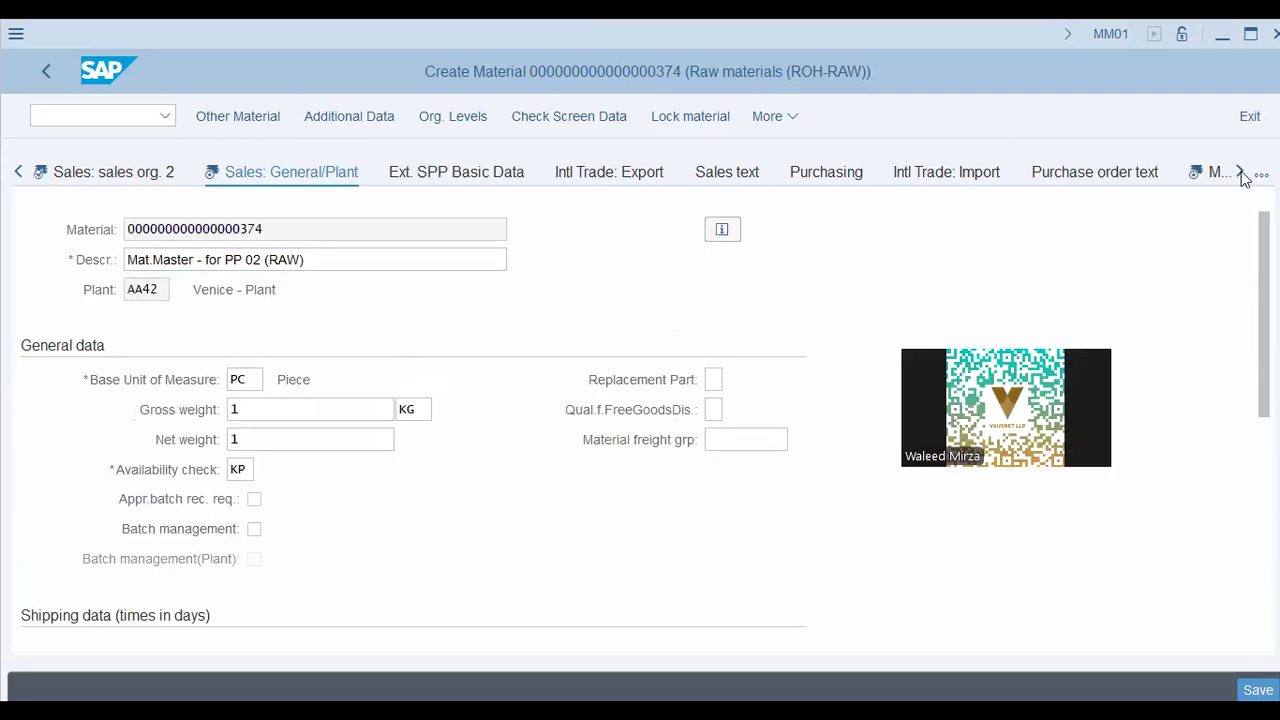
click(1240, 173)
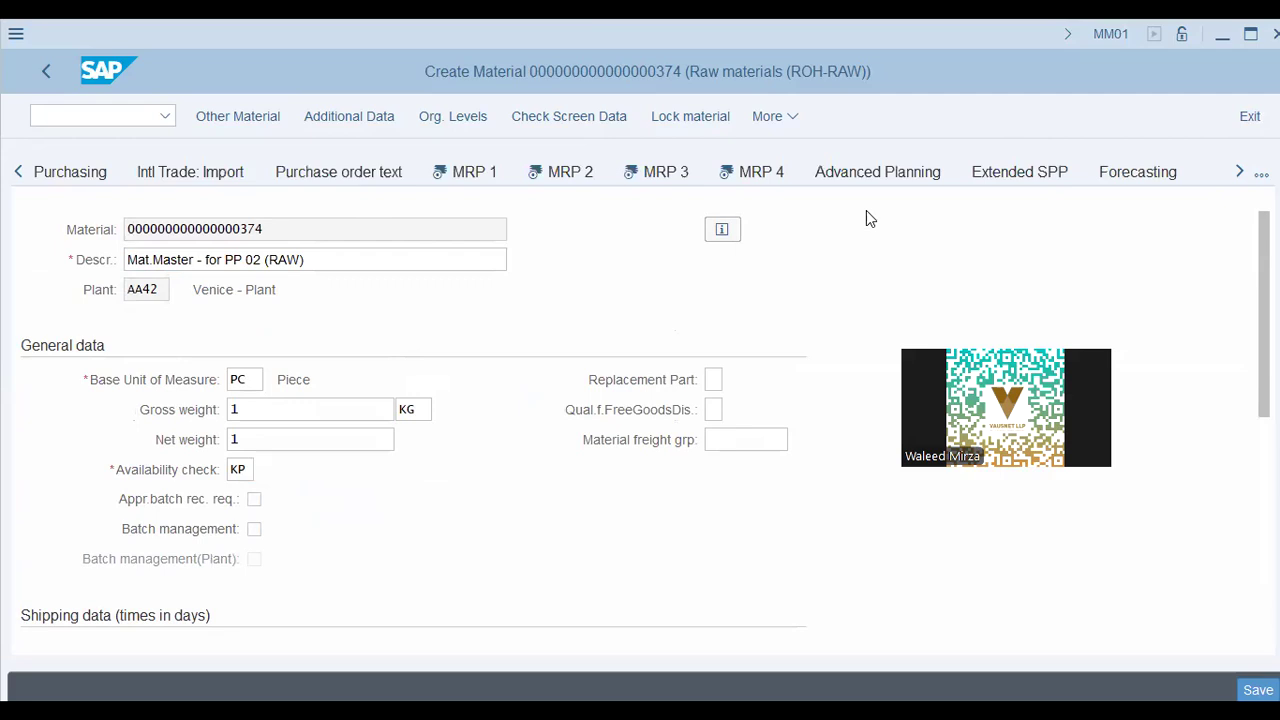
click(474, 178)
Set purchasing group I9g and MRP type ND (No planning)
click(245, 409)
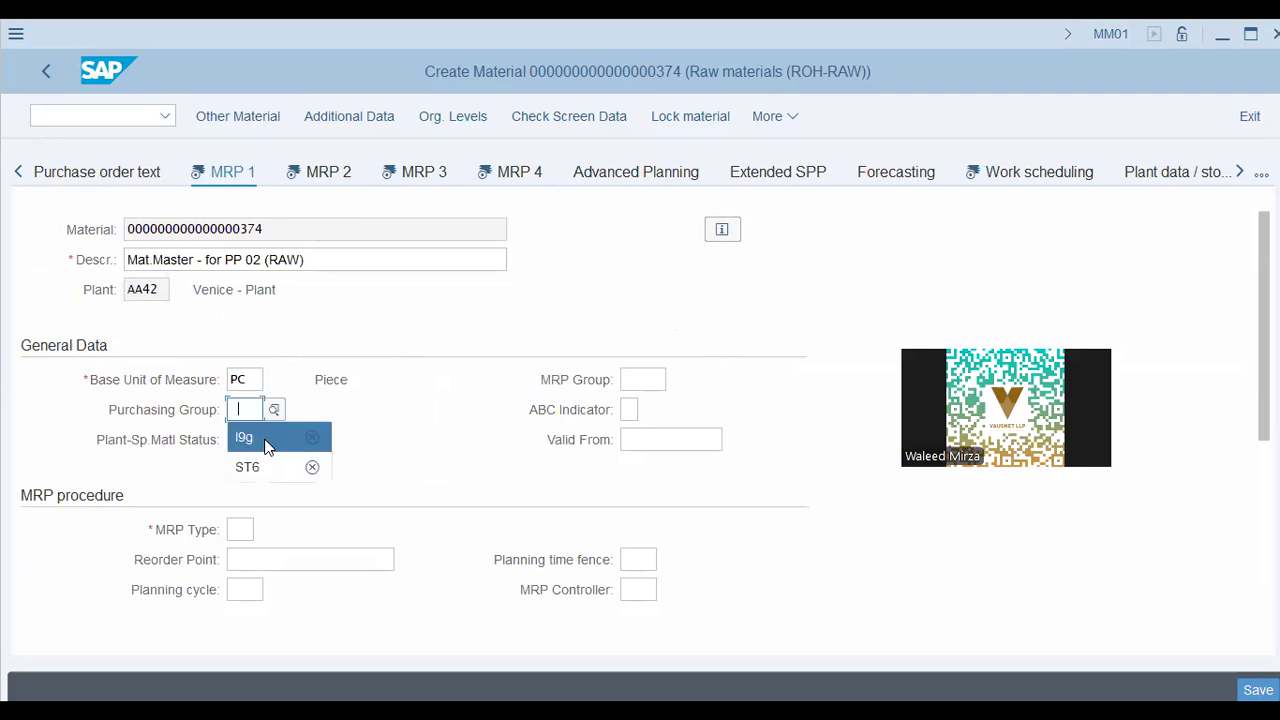
click(267, 440)
click(631, 381)
click(238, 439)
scroll(257, 528, down, 1)
click(243, 438)
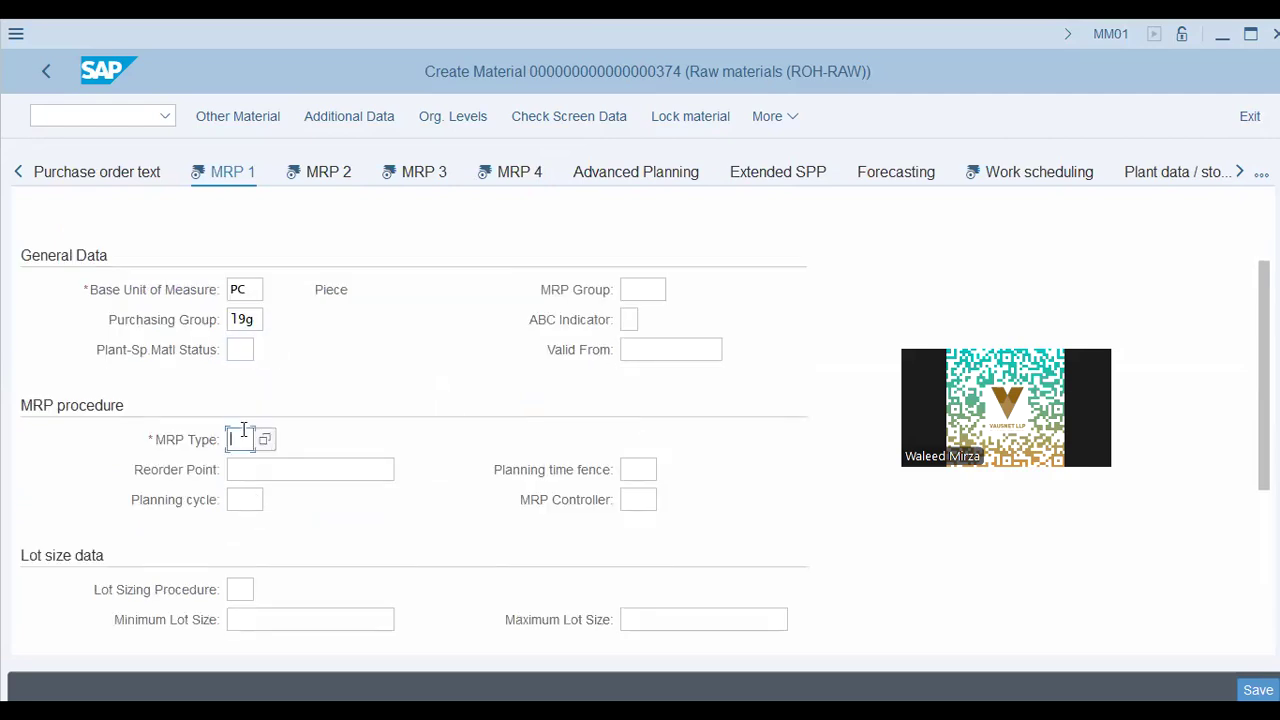
click(266, 493)
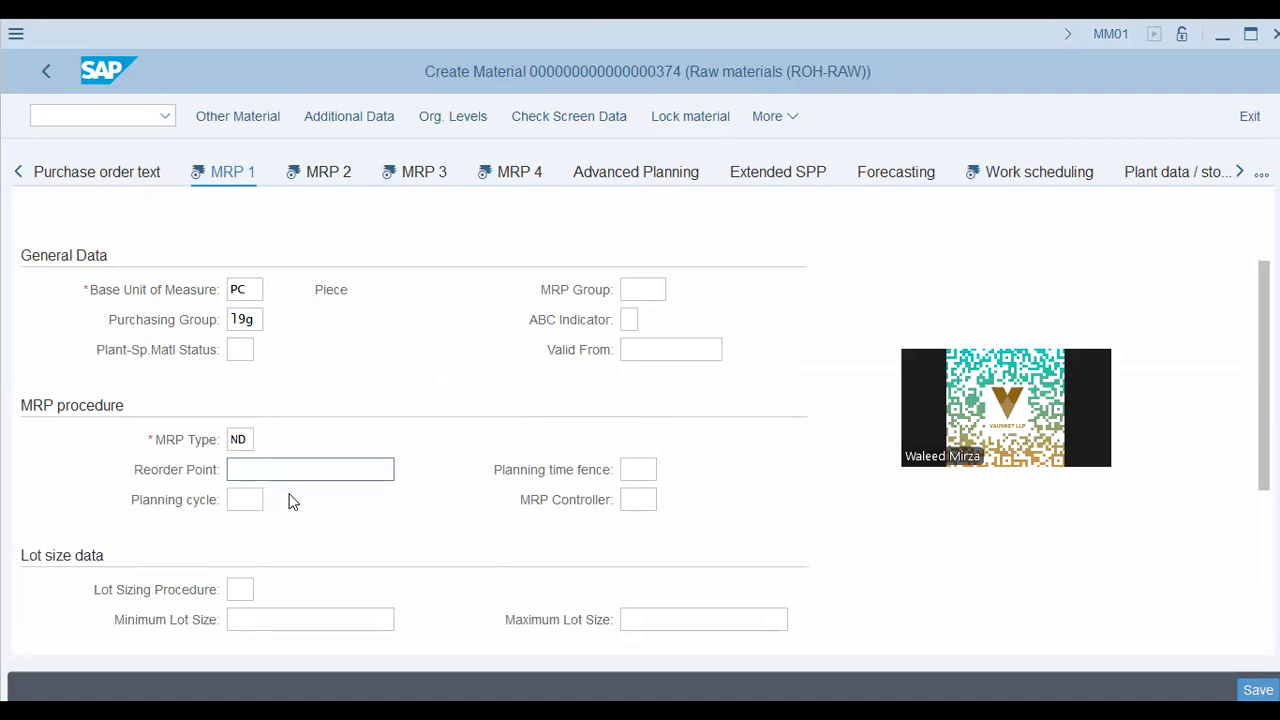
Enter and then clear reorder point 100, continuing to MRP 2
click(289, 493)
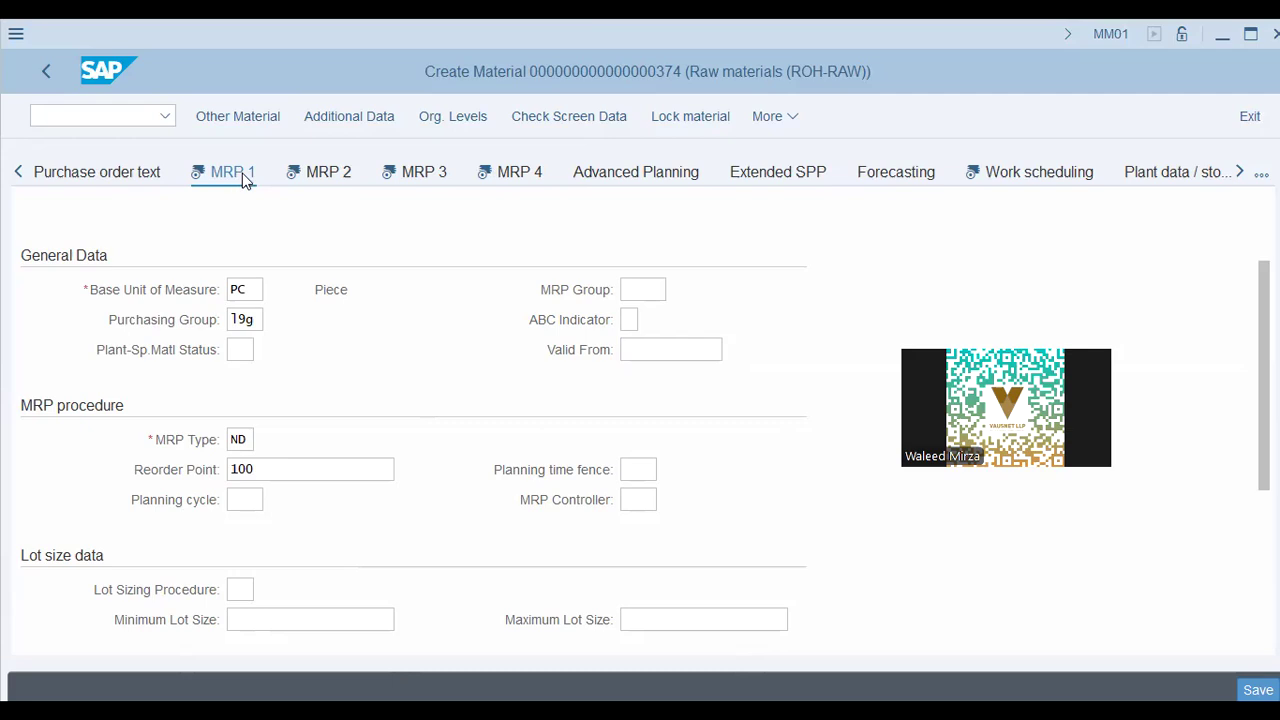
key(Return)
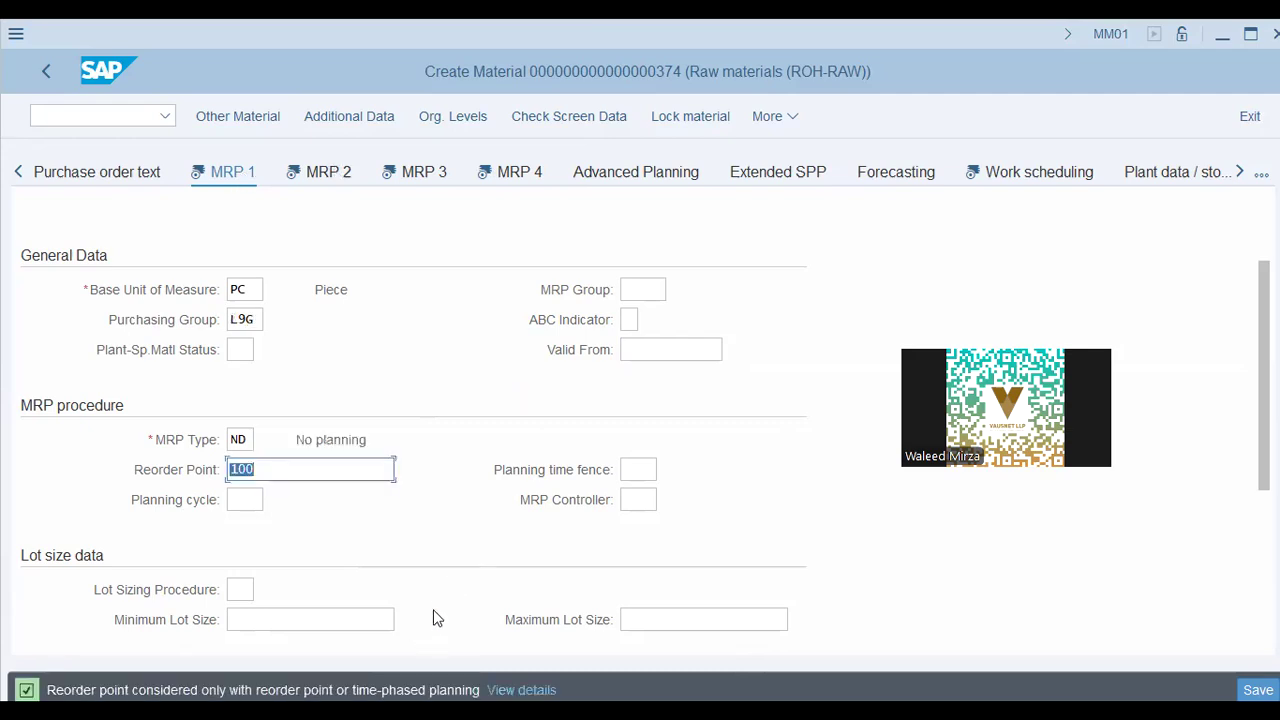
key(BackSpace)
key(Tab)
key(Return)
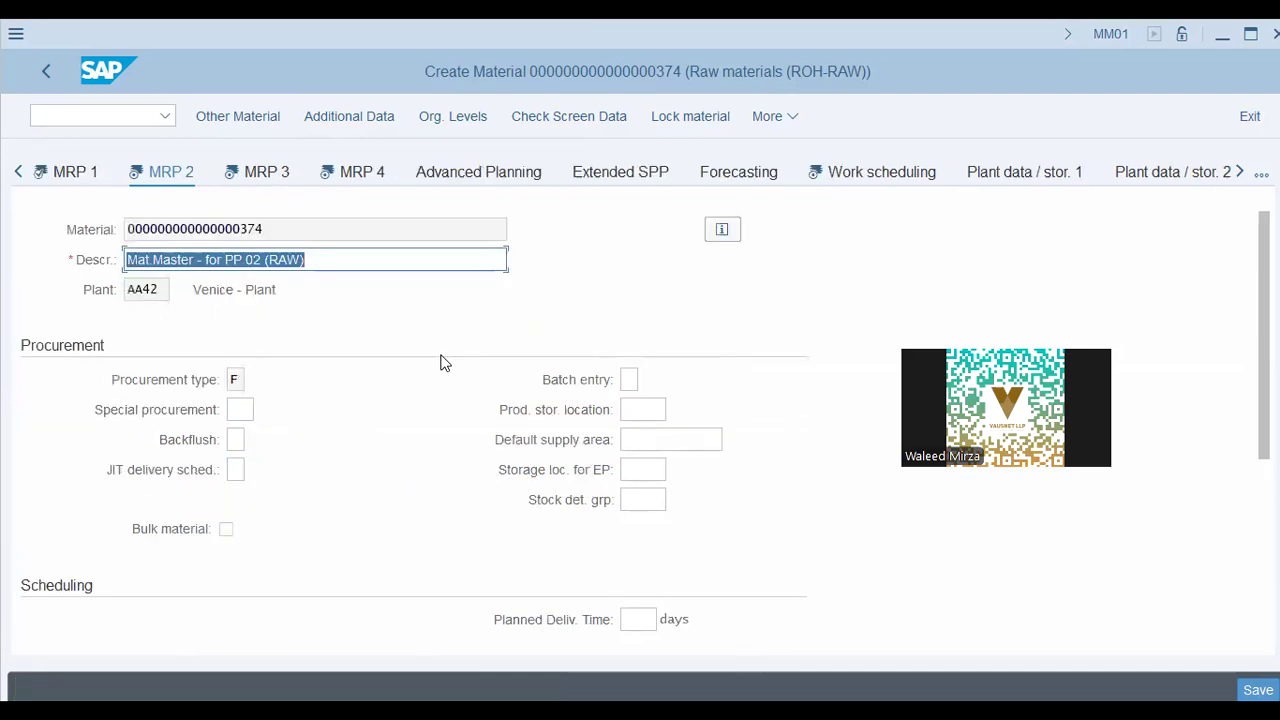
Leave MRP 2's storage location, GR processing time and safety stock fields blank, then open MRP 3
scroll(120, 375, down, 5)
scroll(120, 375, up, 5)
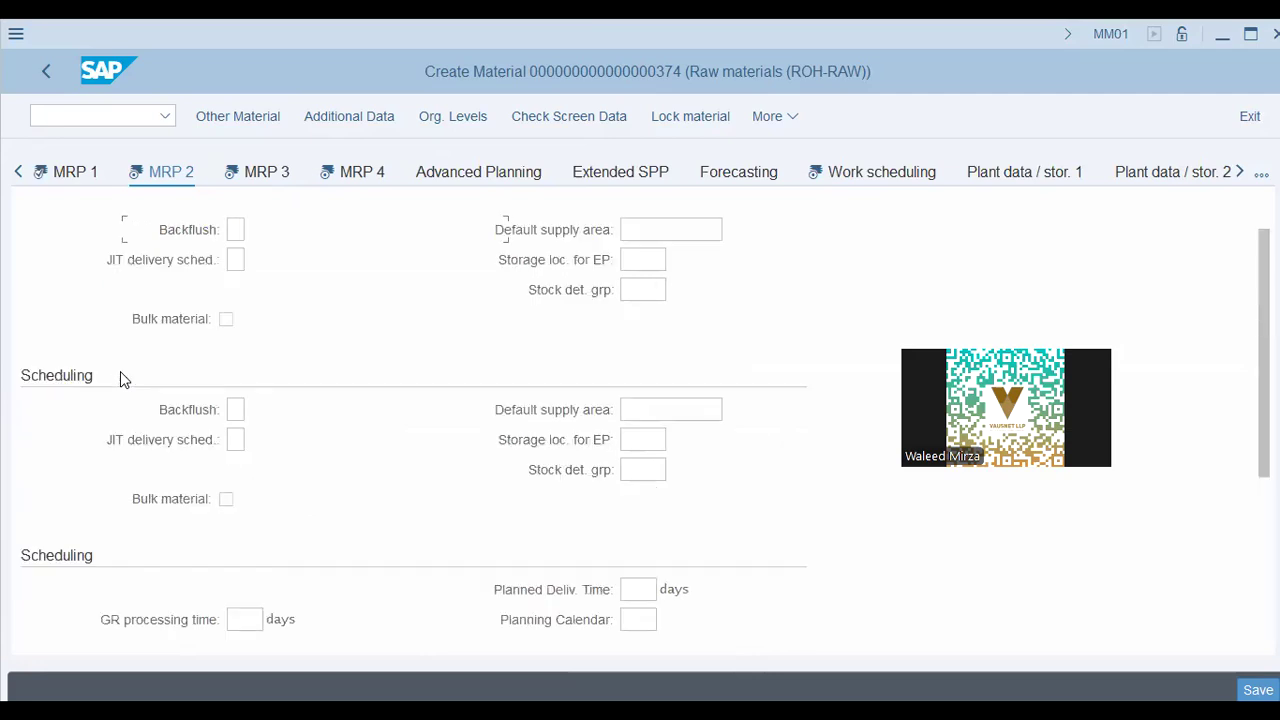
scroll(57, 515, down, 5)
scroll(90, 380, up, 3)
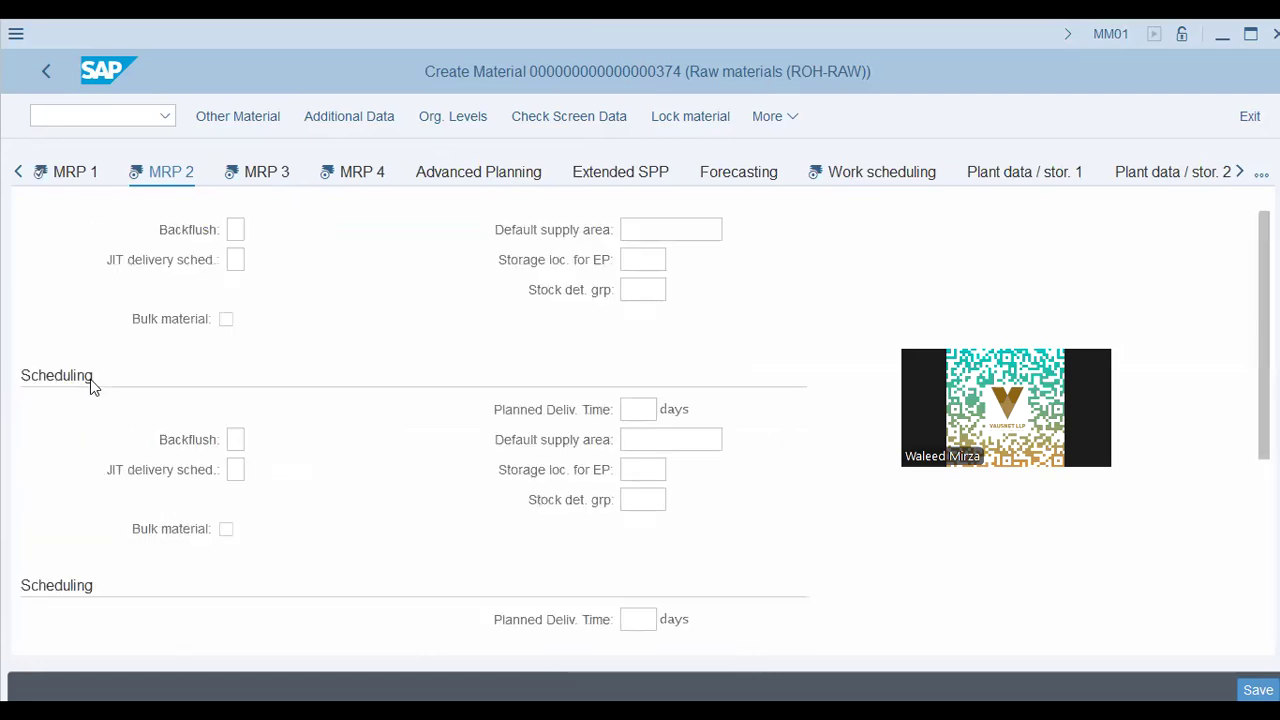
scroll(270, 362, down, 2)
scroll(270, 362, up, 2)
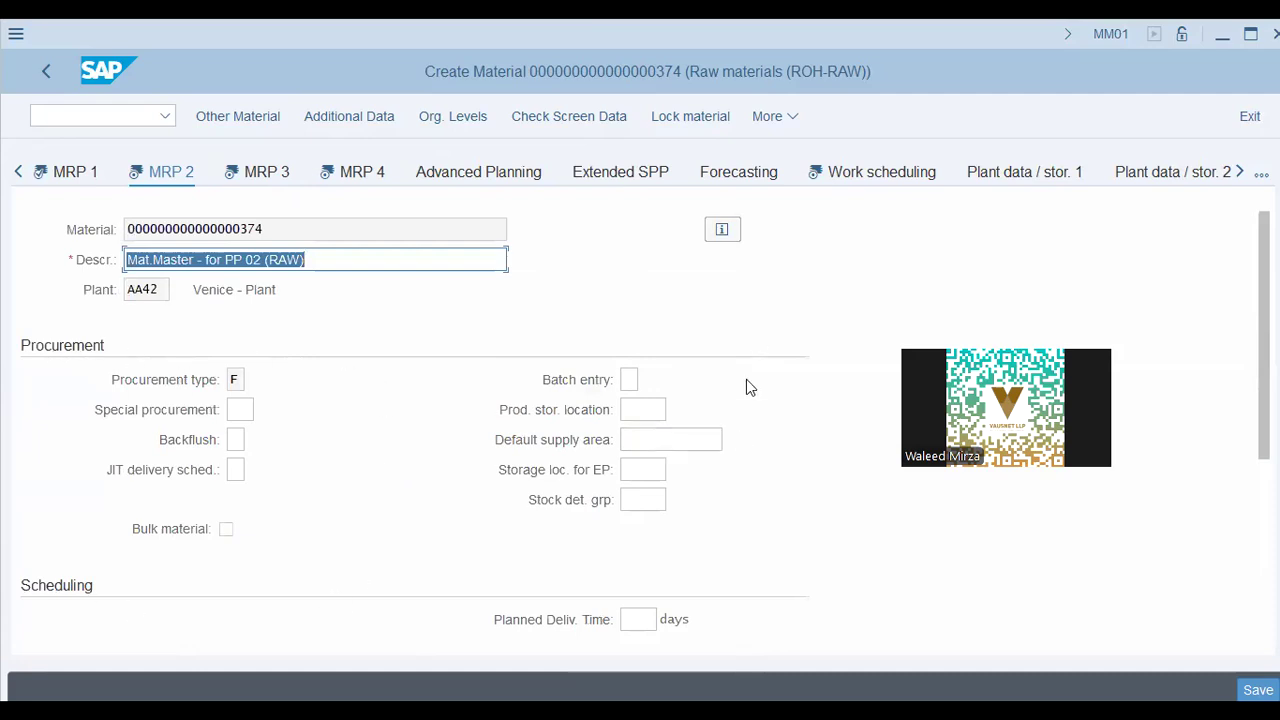
click(642, 409)
scroll(680, 437, down, 2)
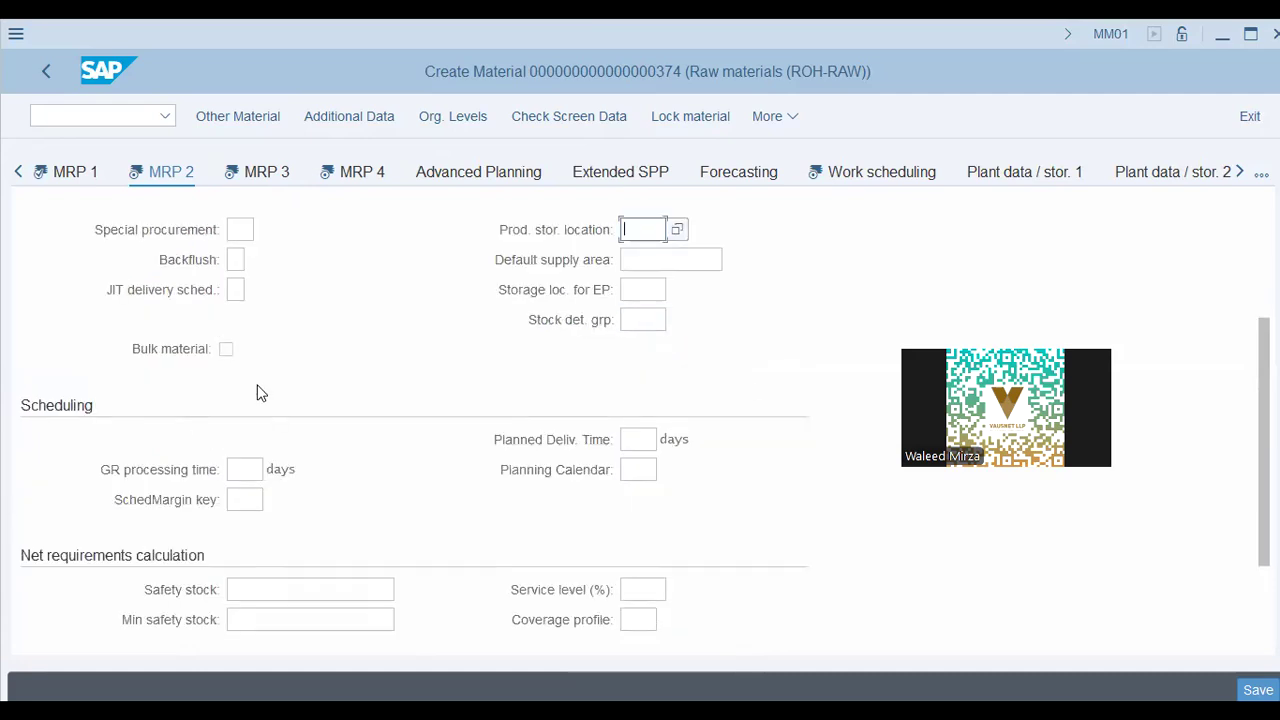
click(241, 468)
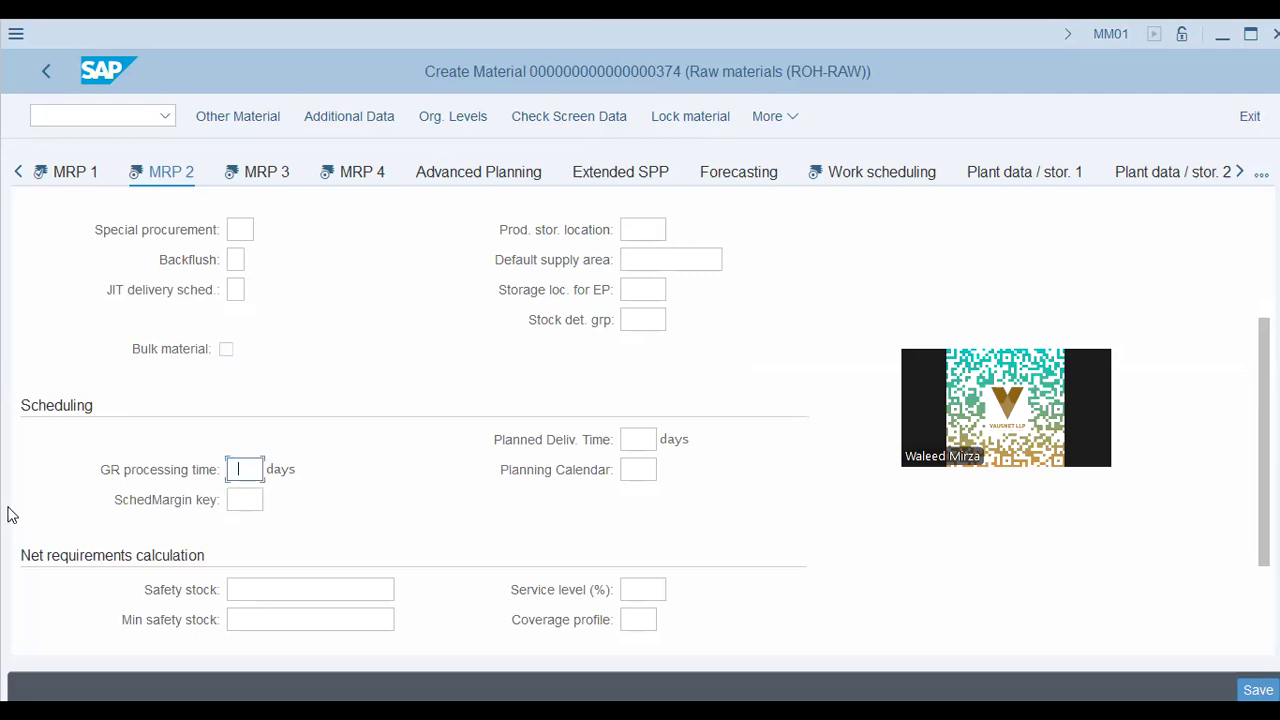
scroll(206, 448, down, 2)
click(249, 466)
click(287, 496)
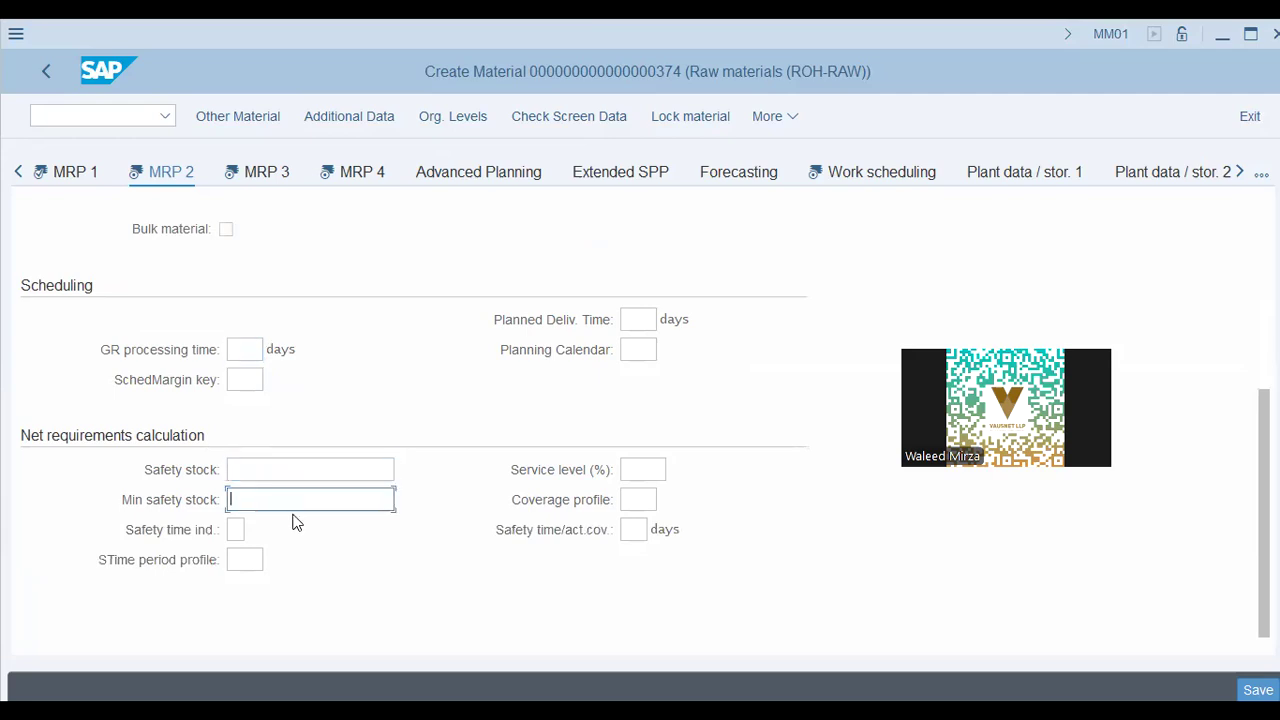
click(283, 462)
click(266, 503)
click(276, 171)
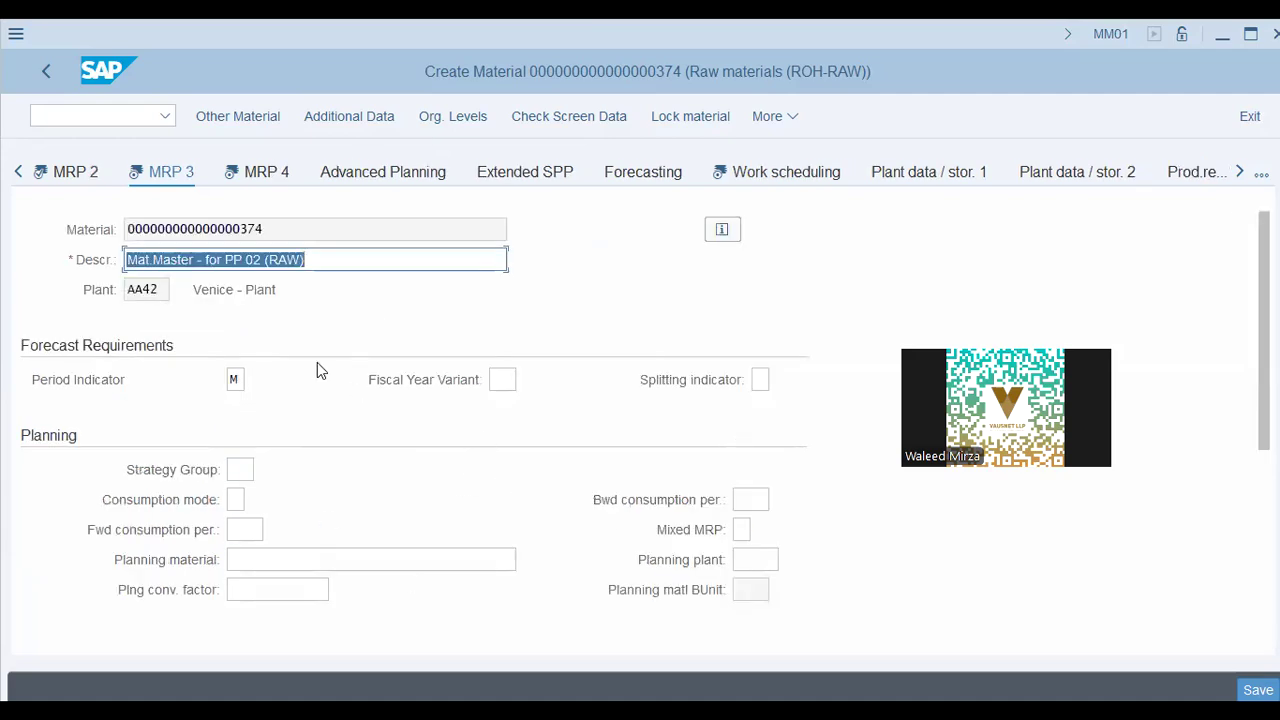
Review the MRP 3 forecast and planning data, including total replenishment lead time
scroll(150, 450, down, 5)
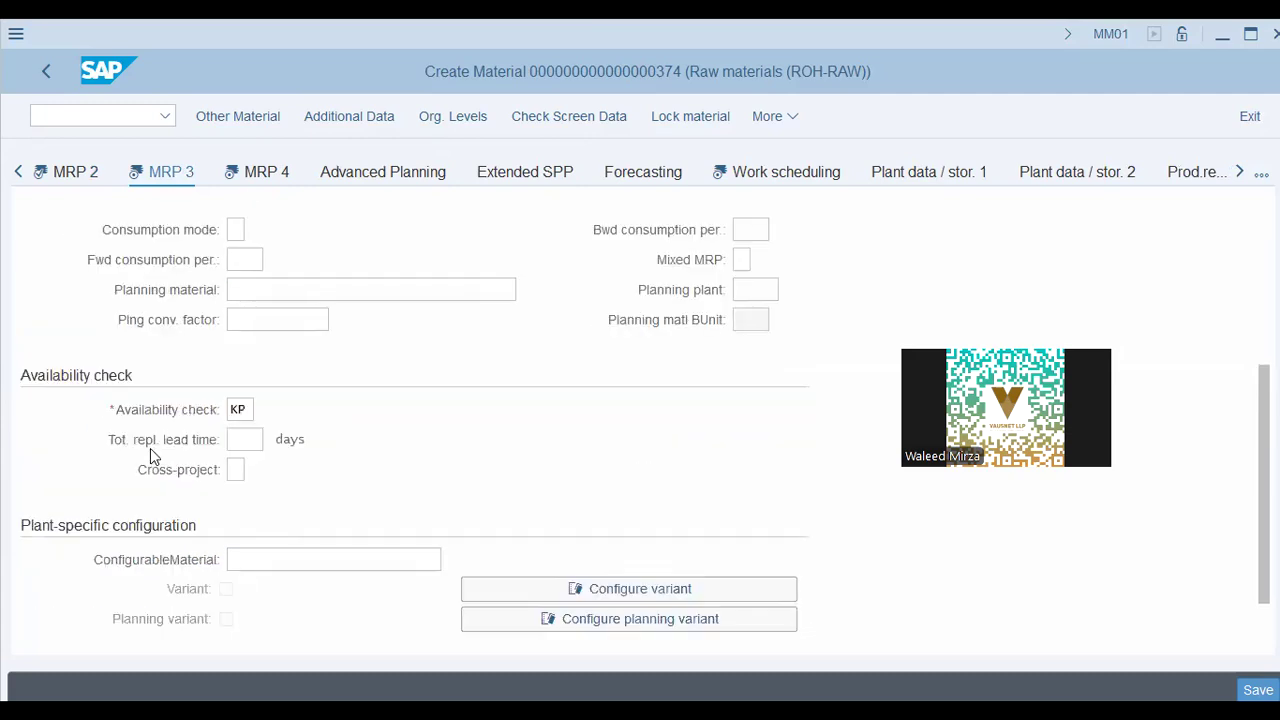
scroll(150, 450, up, 5)
scroll(160, 420, down, 6)
scroll(163, 423, up, 6)
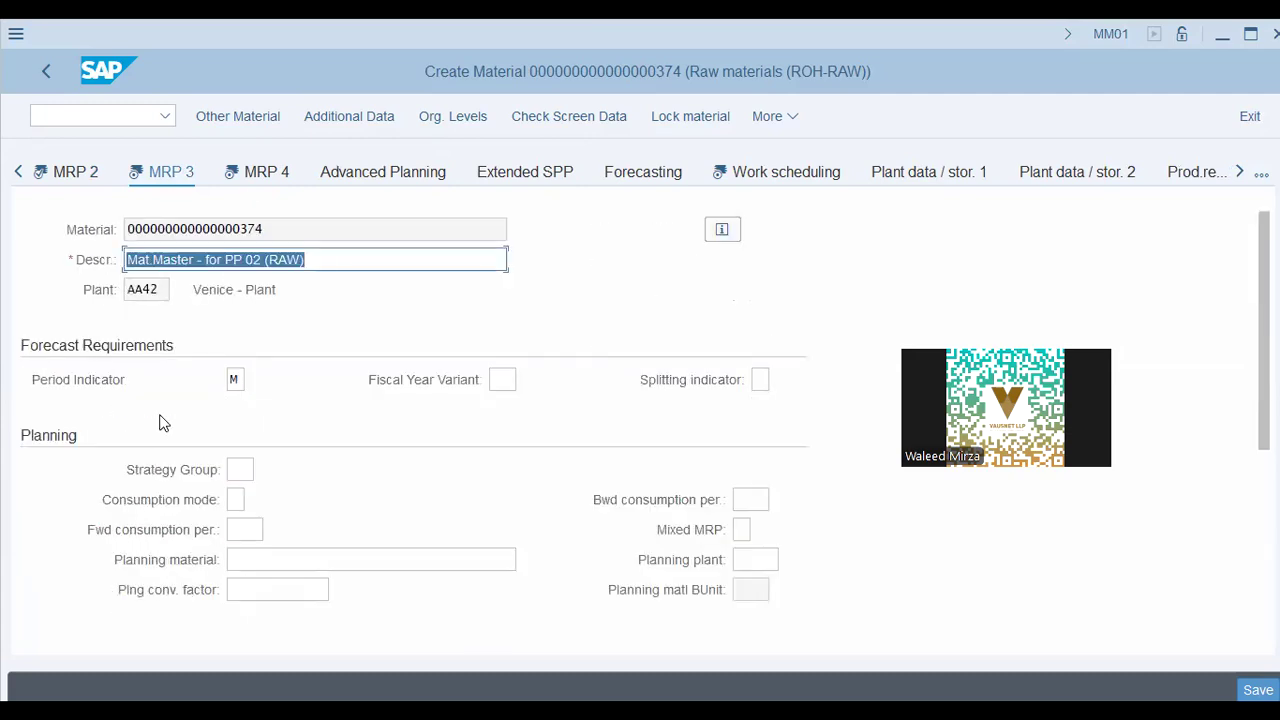
scroll(113, 471, down, 5)
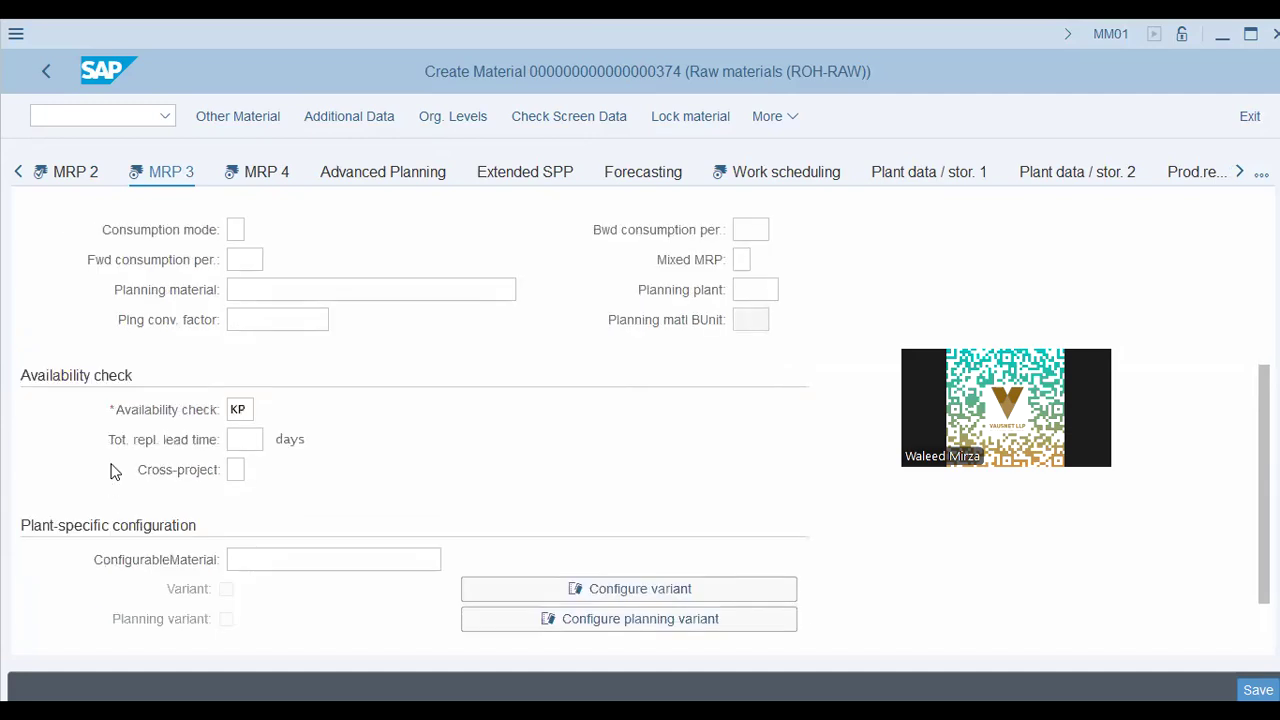
click(262, 438)
scroll(170, 540, down, 1)
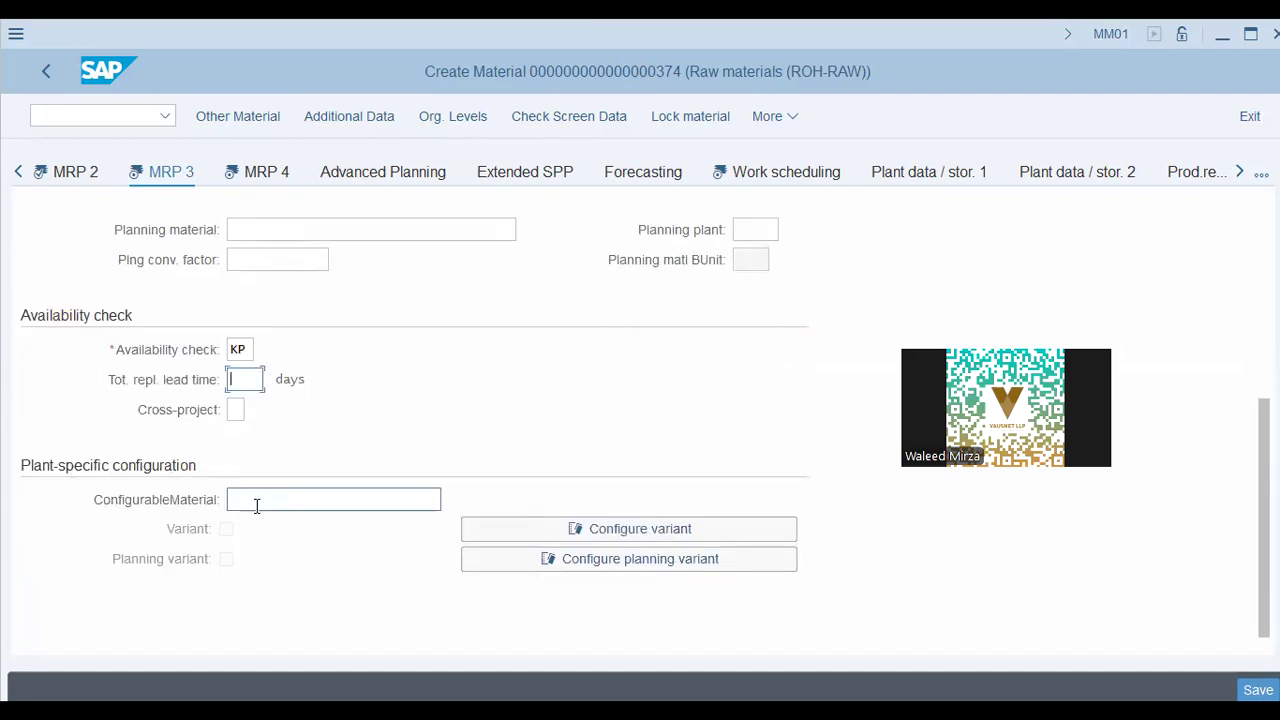
scroll(256, 506, up, 5)
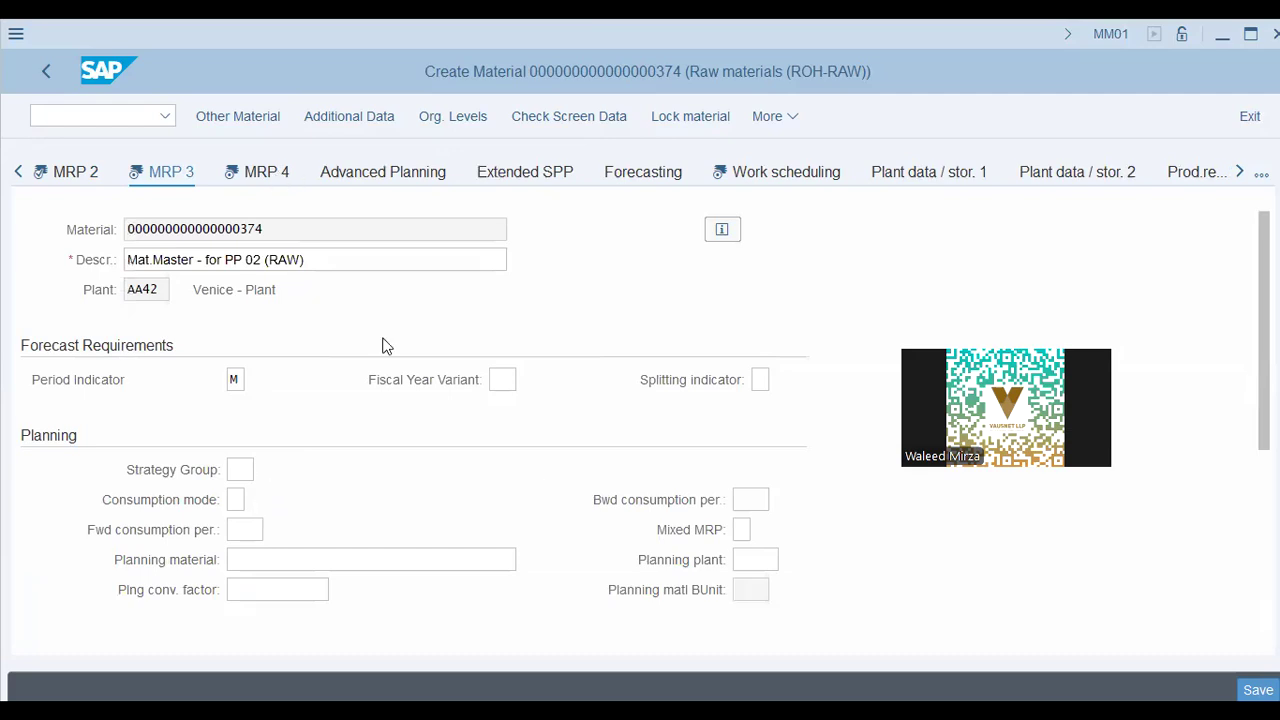
Move on to MRP 4 and scroll through its data
key(Return)
scroll(350, 488, down, 2)
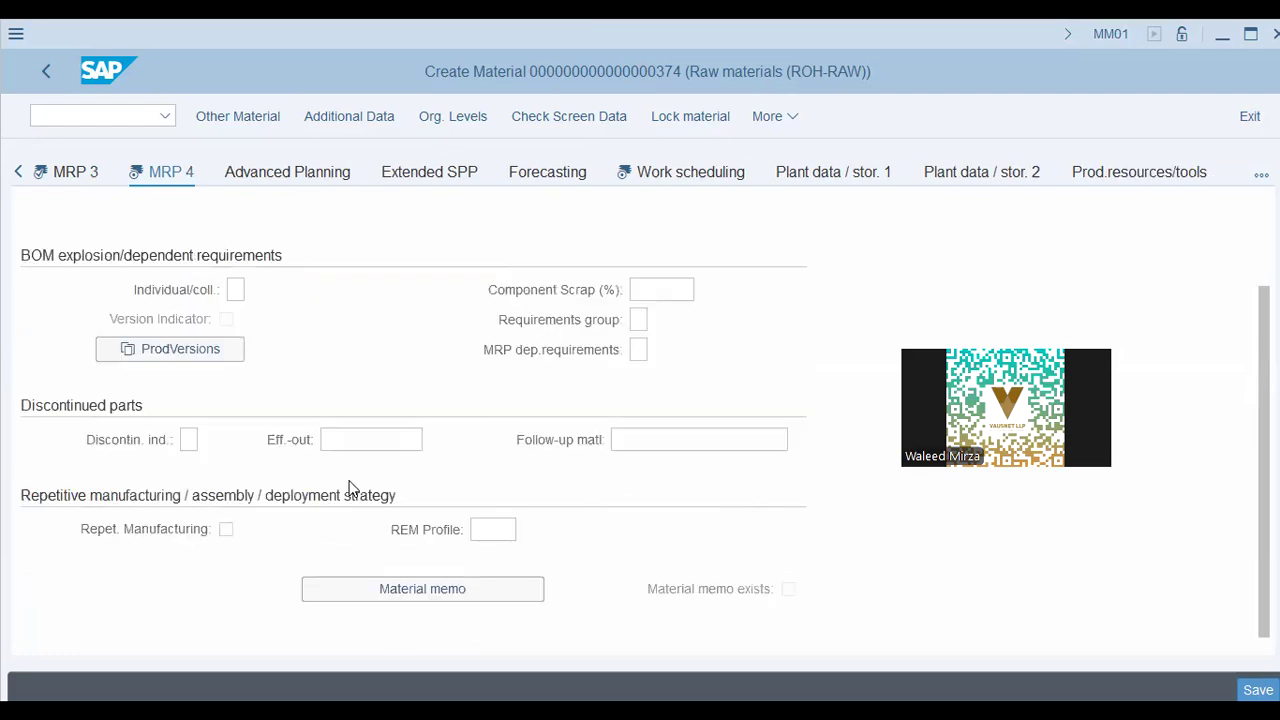
scroll(345, 495, up, 2)
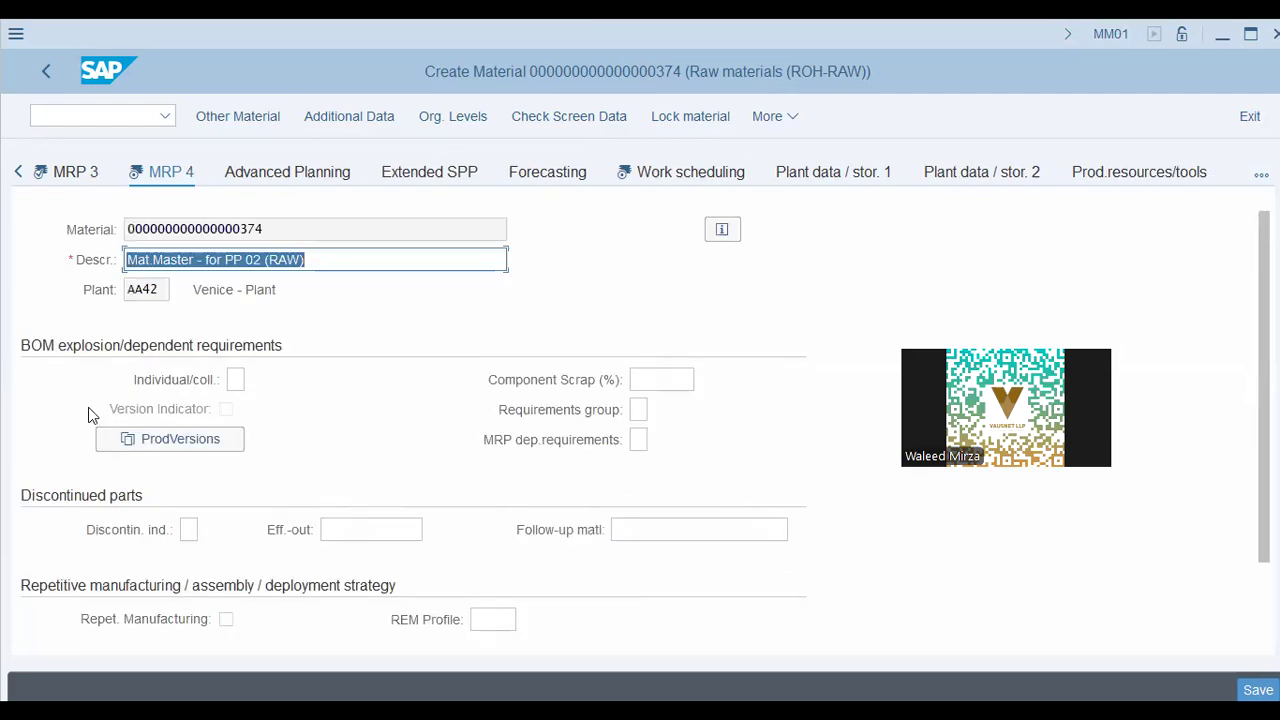
scroll(66, 408, down, 2)
scroll(64, 380, up, 2)
Review the Work scheduling setup time, processing time, serial number and production scheduling profile fields
click(683, 176)
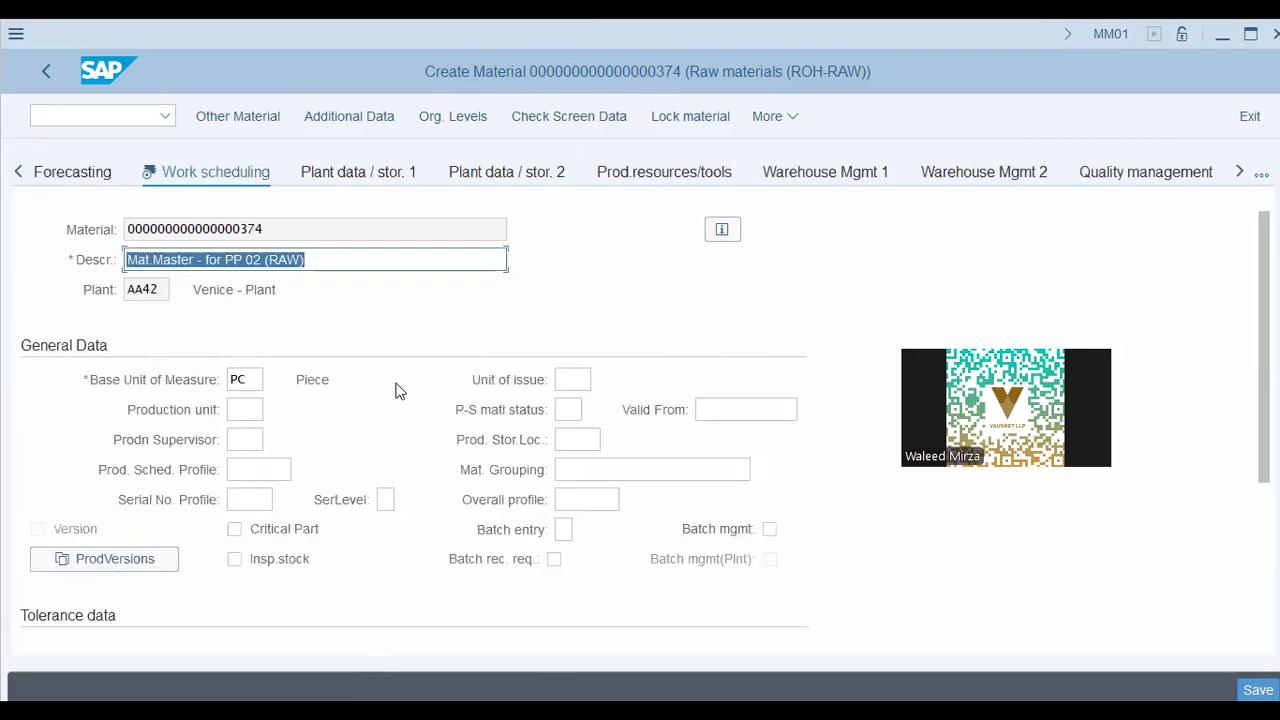
scroll(395, 390, down, 3)
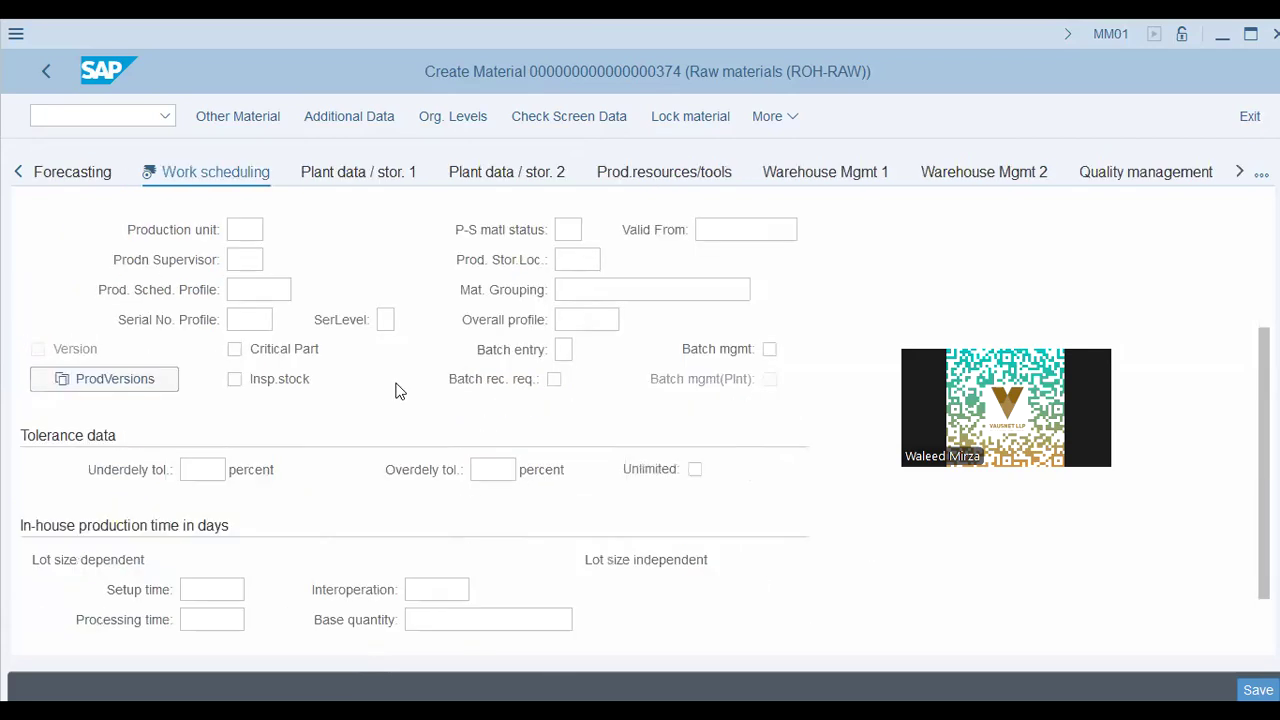
scroll(238, 540, down, 1)
click(234, 536)
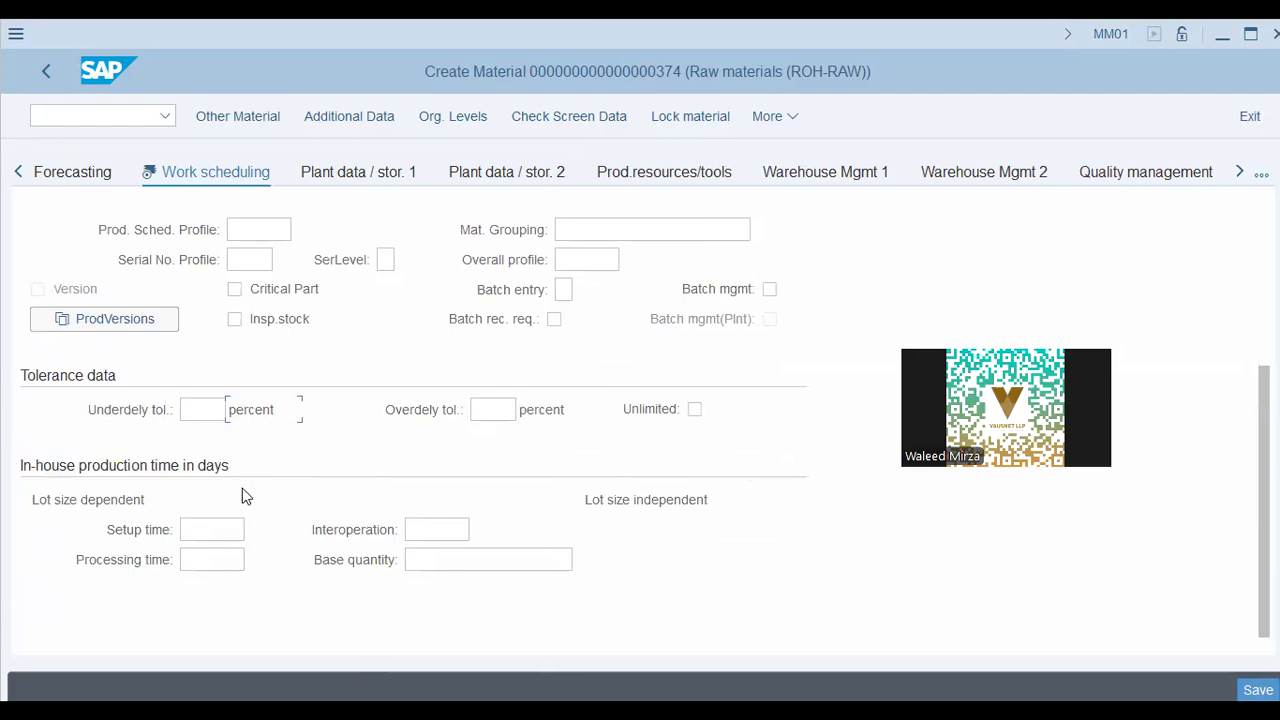
click(220, 528)
click(214, 560)
scroll(224, 466, up, 3)
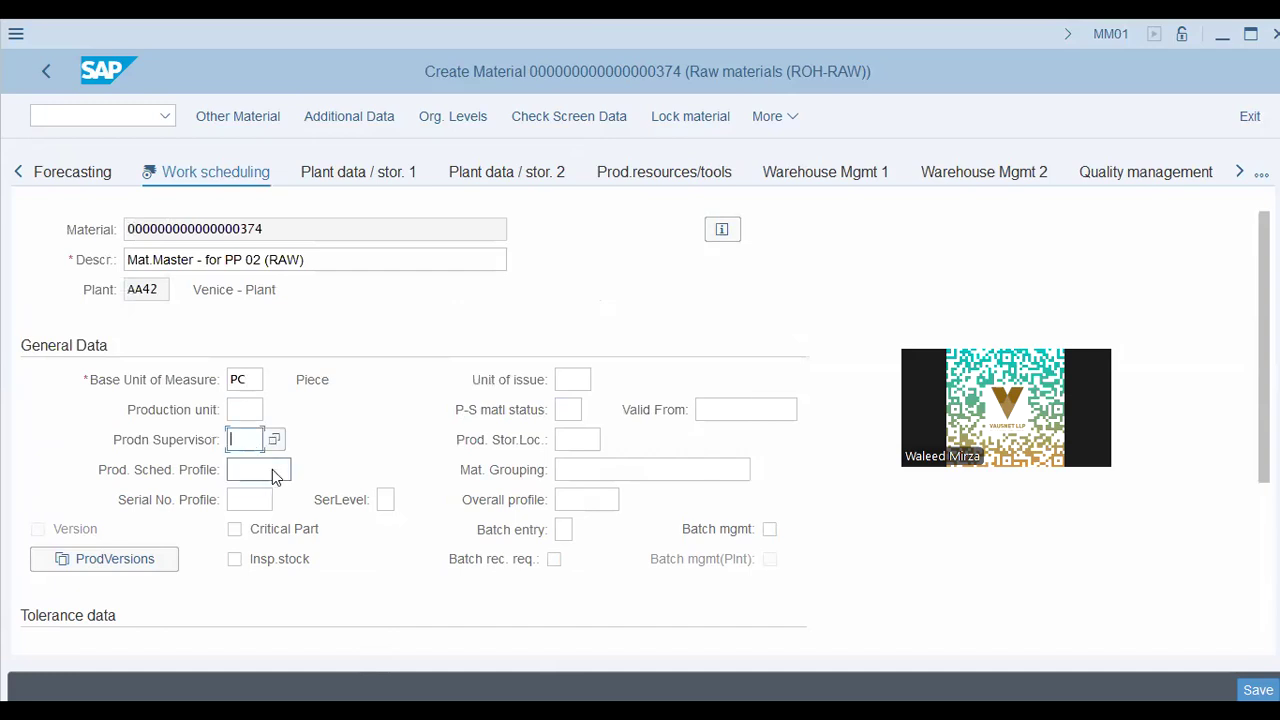
click(262, 499)
click(253, 470)
Save raw material 374 and mark the creation message
click(1239, 174)
click(1238, 176)
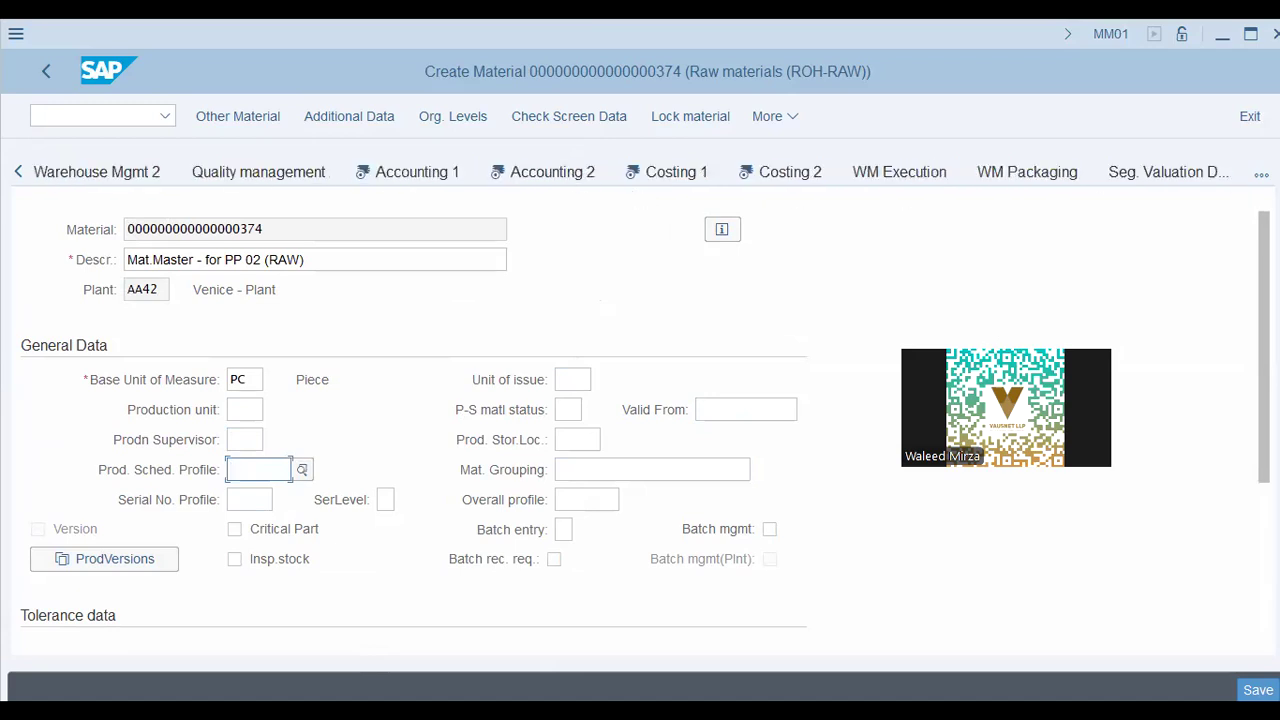
click(563, 449)
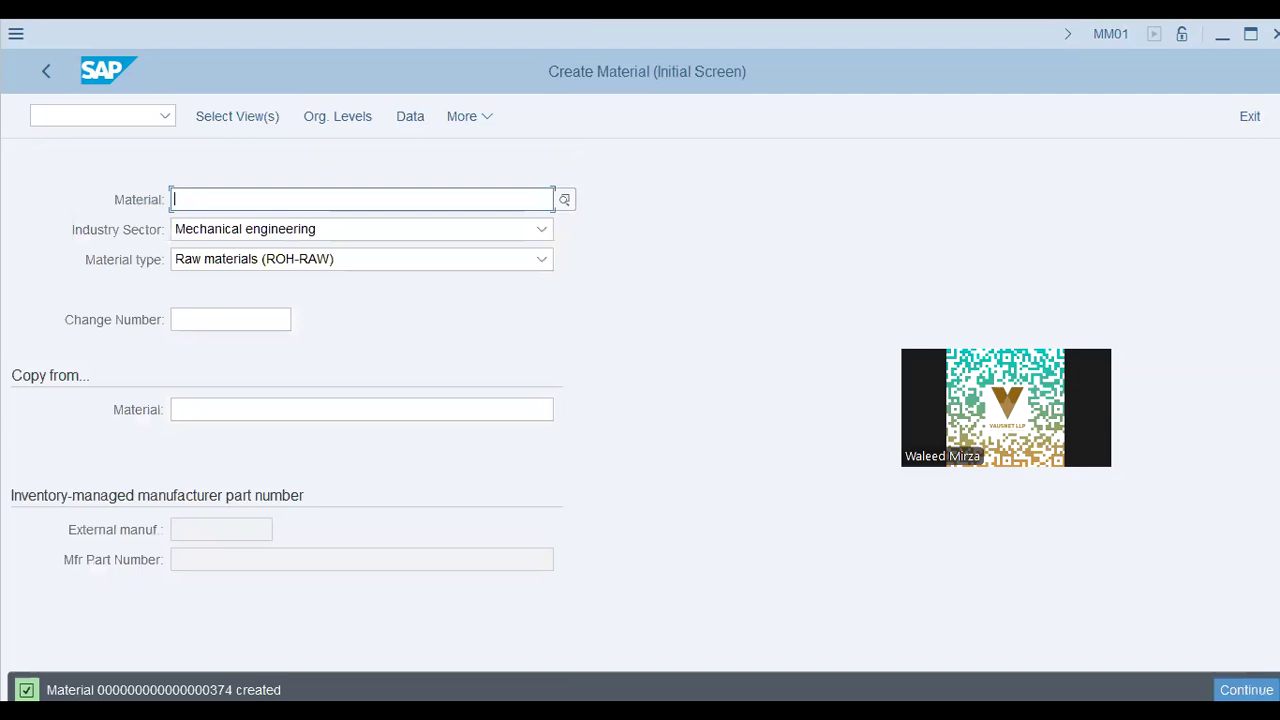
drag(523, 684, 173, 690)
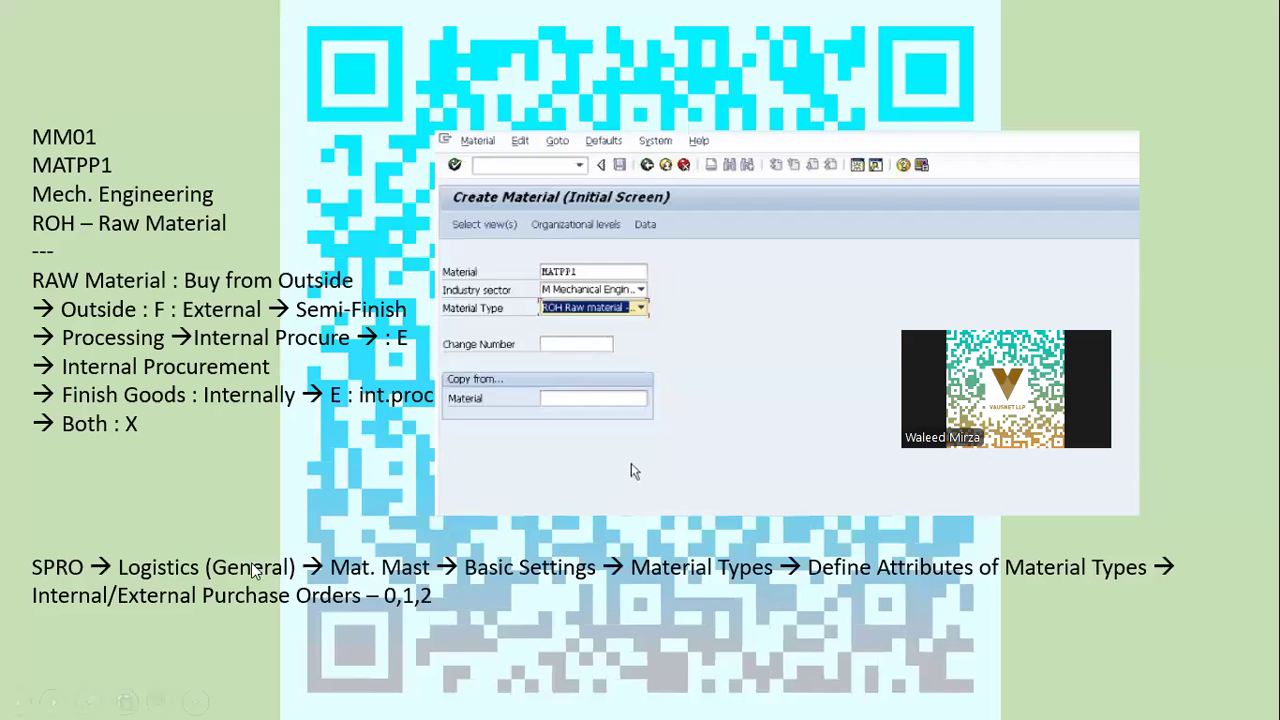
Launch /n spro and expand Logistics - General › Material Master › Basic Settings to Material Types
text(/n spro)
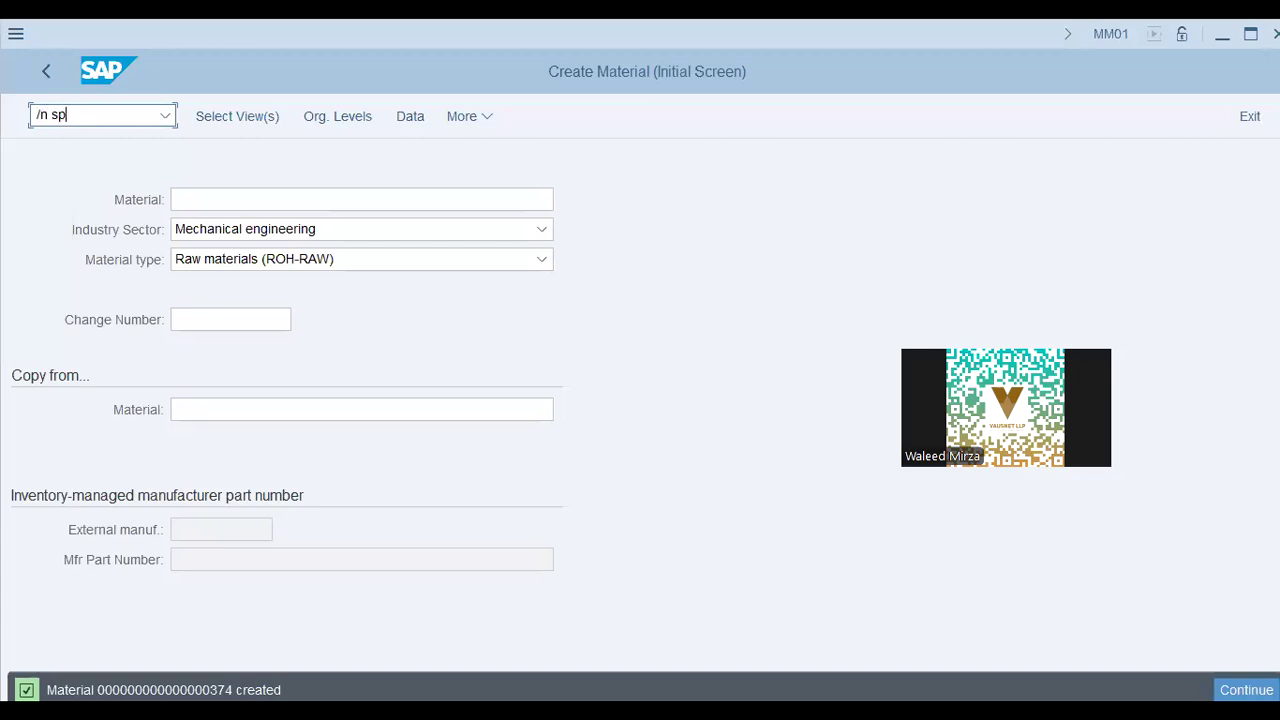
key(Return)
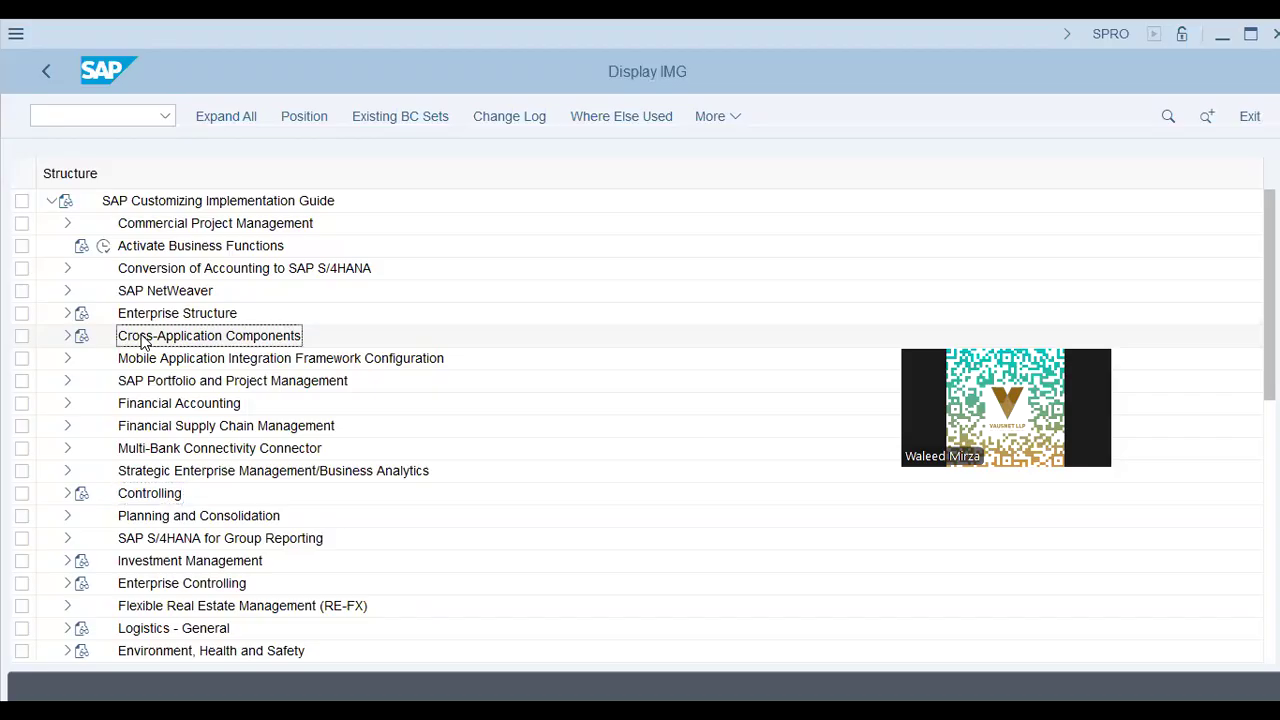
scroll(160, 423, down, 2)
click(67, 561)
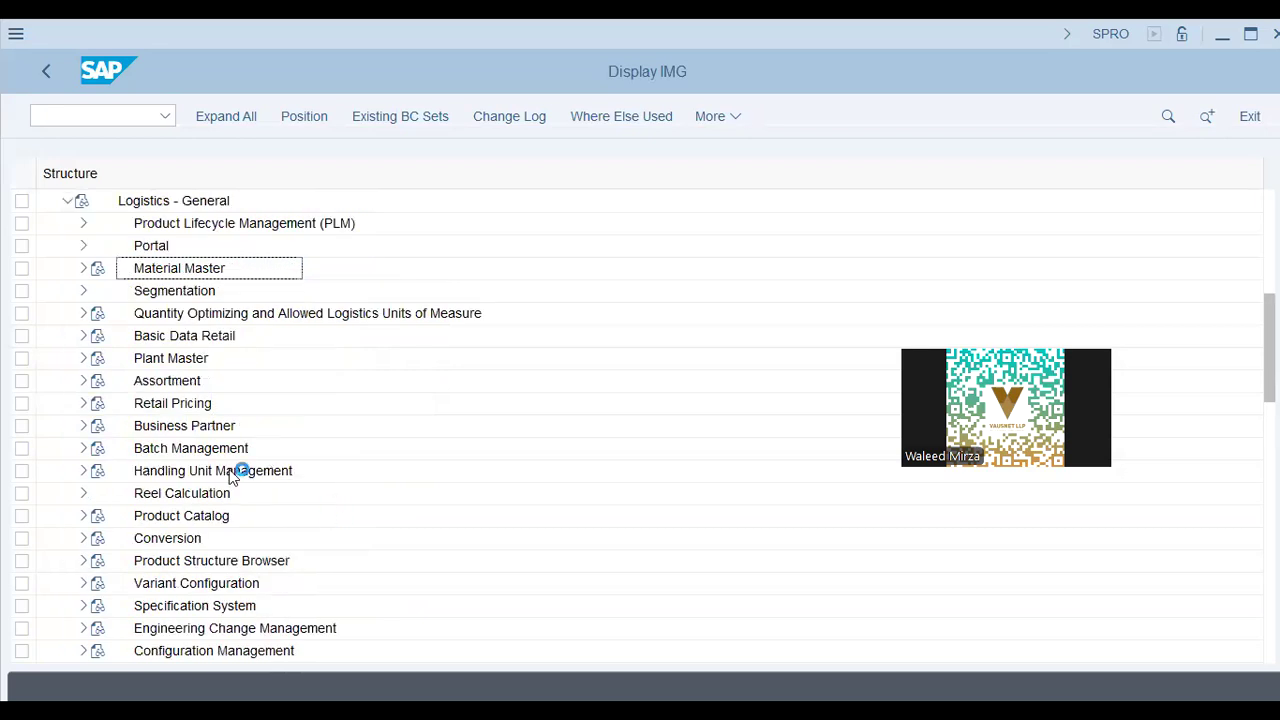
click(187, 402)
click(171, 582)
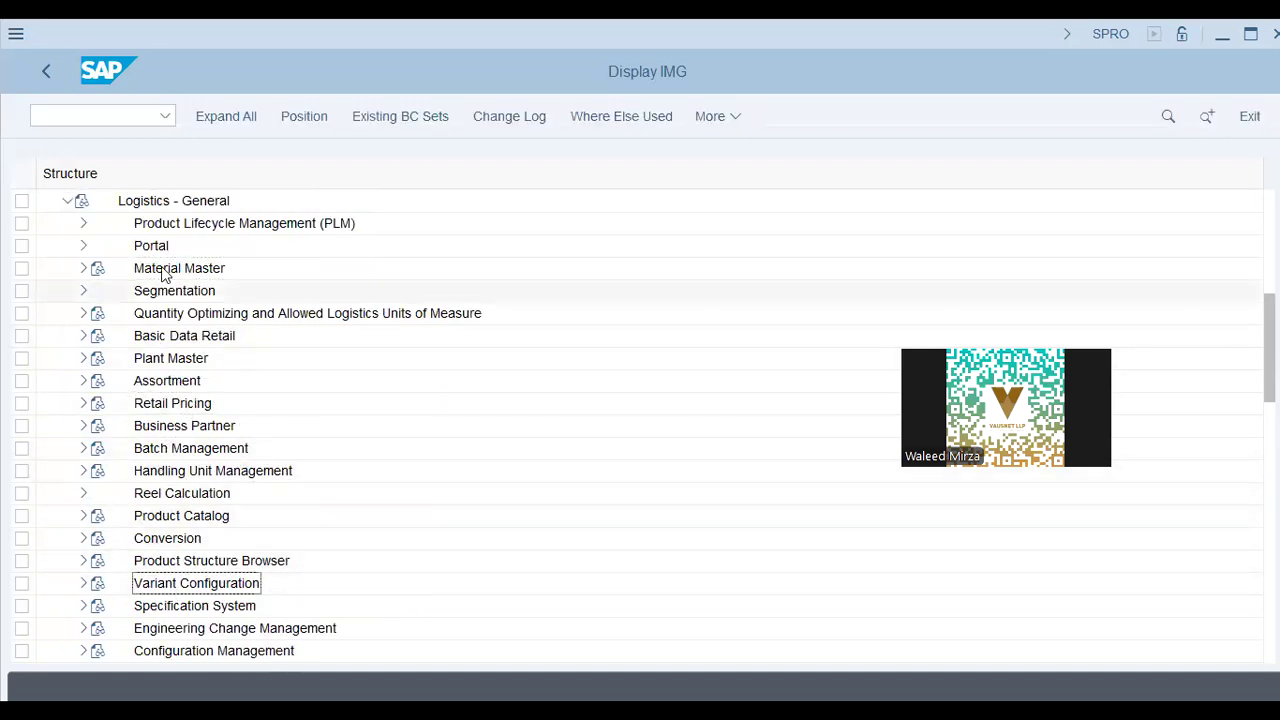
click(83, 268)
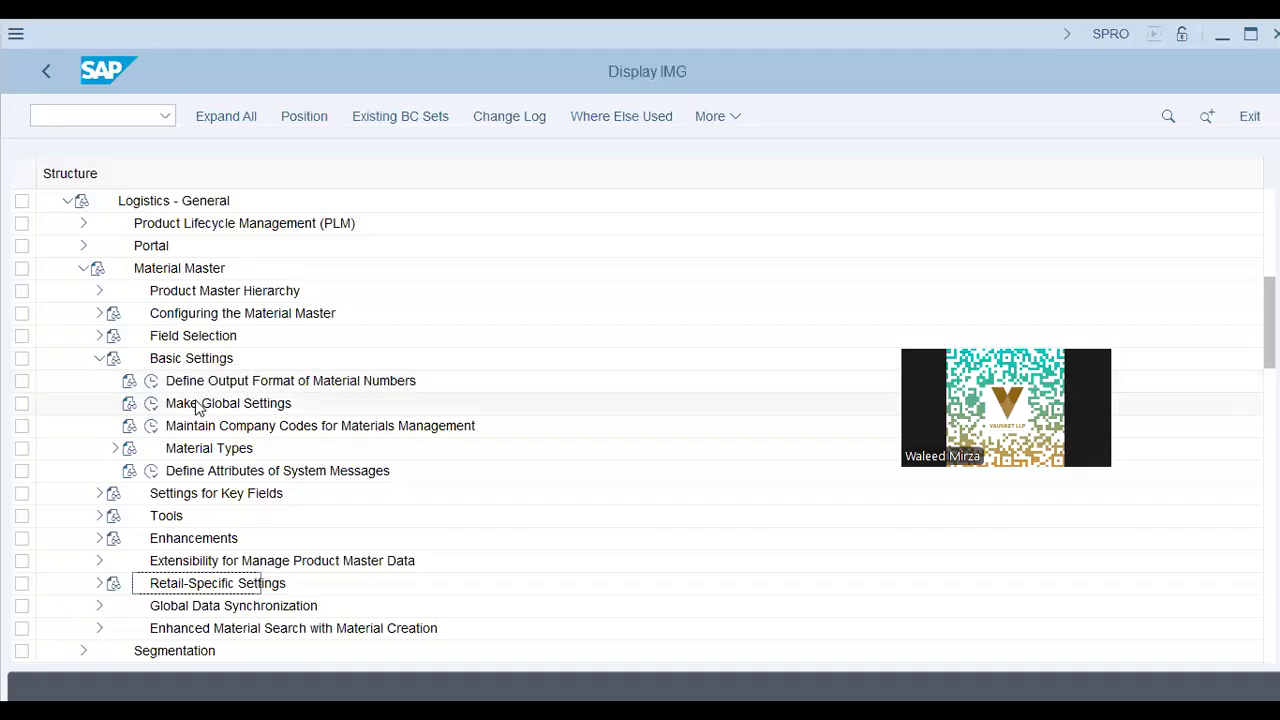
click(215, 403)
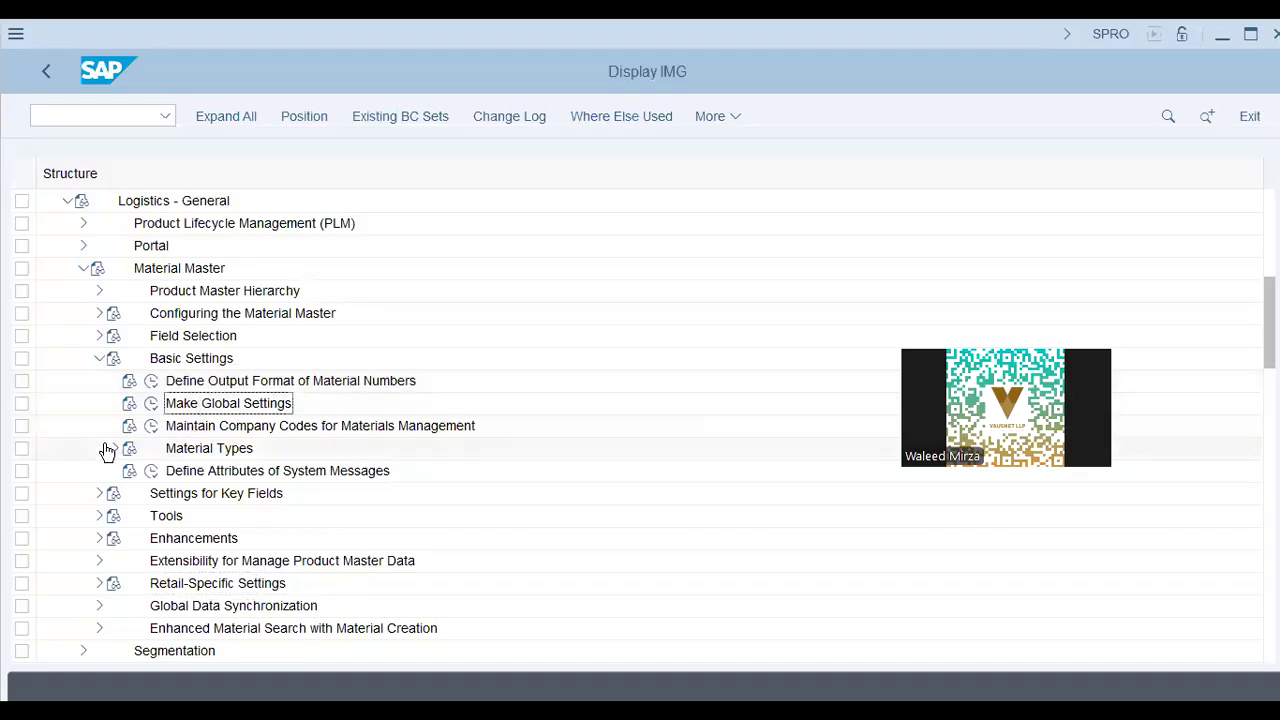
Run Define Attributes of Material Types from the expanded Material Types node
click(114, 450)
click(174, 472)
click(170, 472)
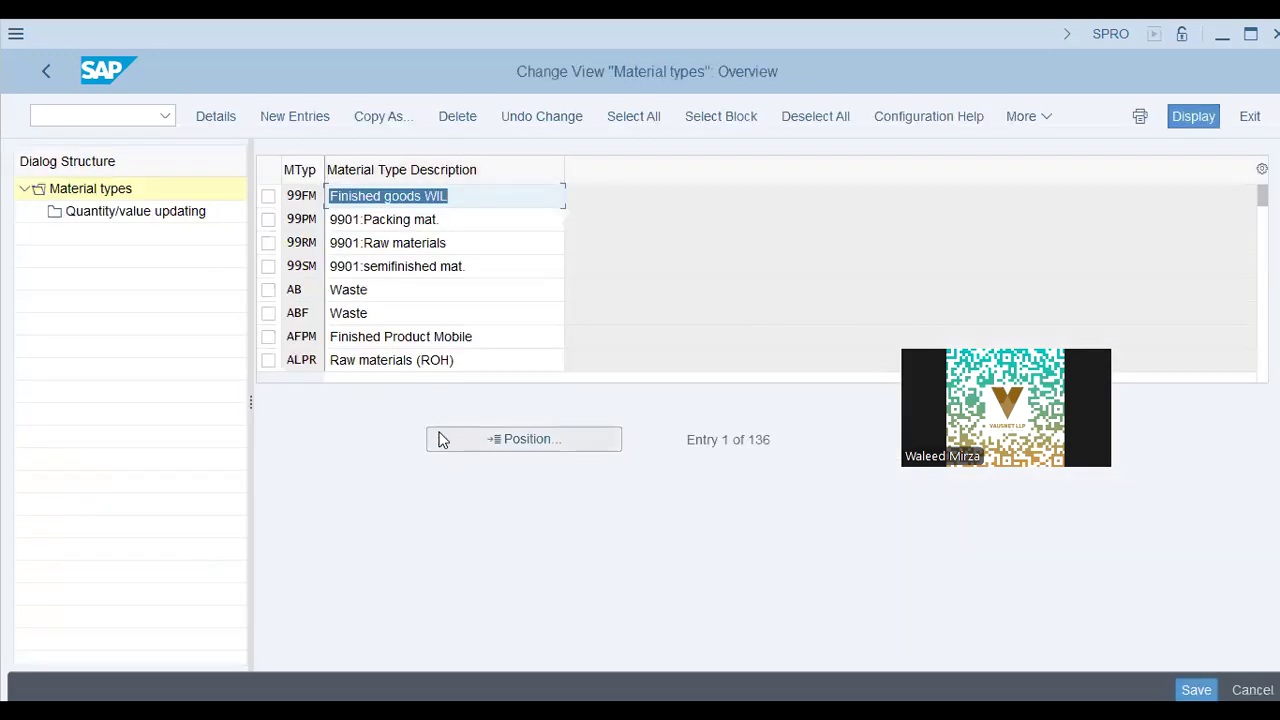
Position the list on ROH, select it, and show its Quantity/value updating settings
text(roh)
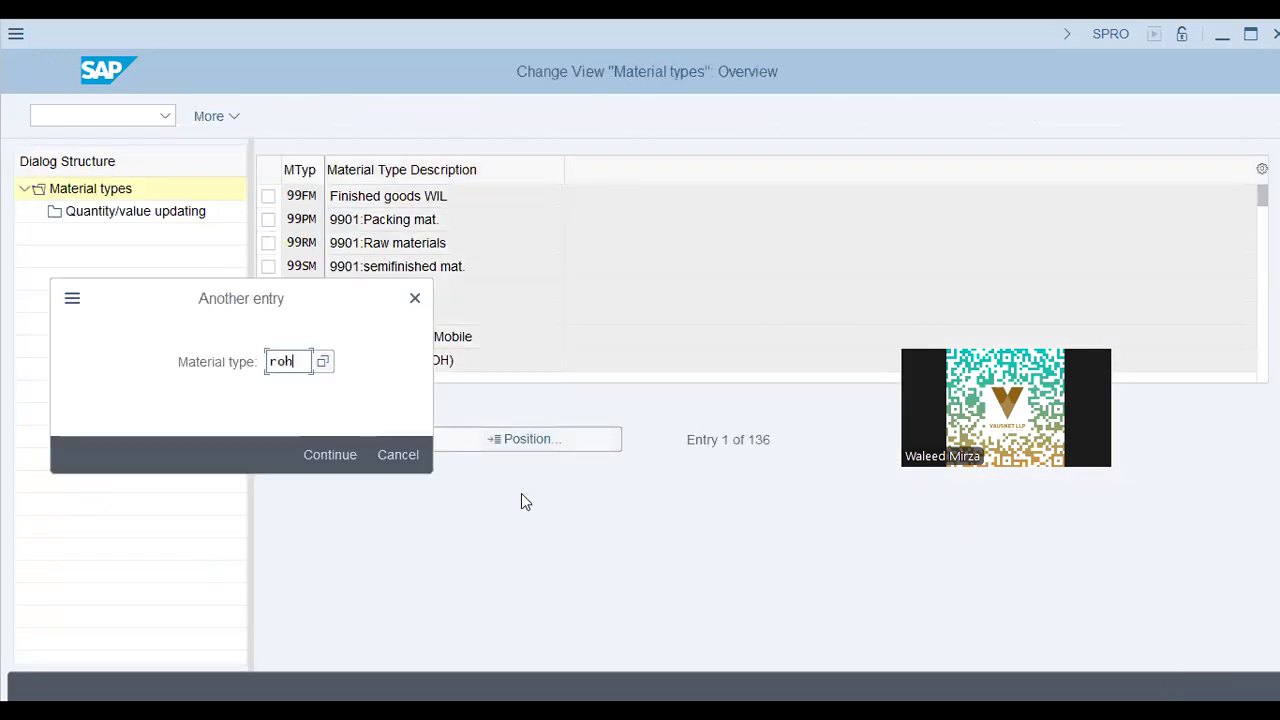
key(Return)
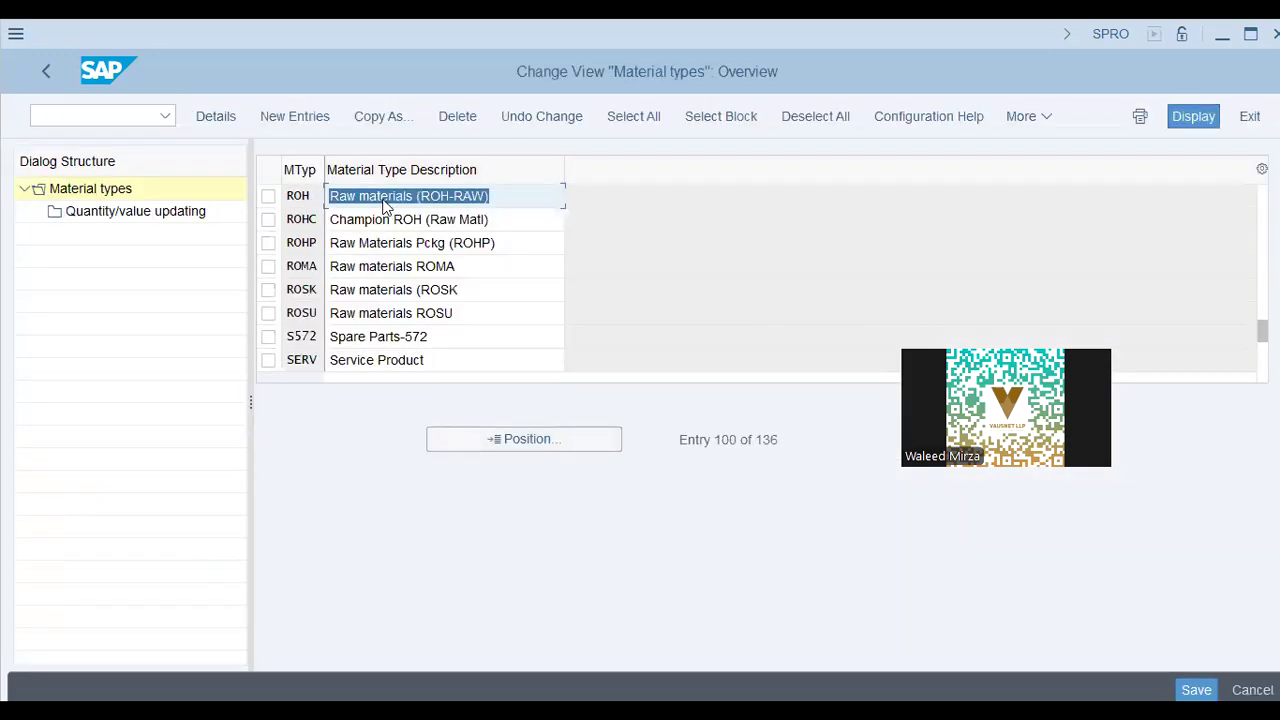
click(495, 197)
click(269, 197)
click(135, 213)
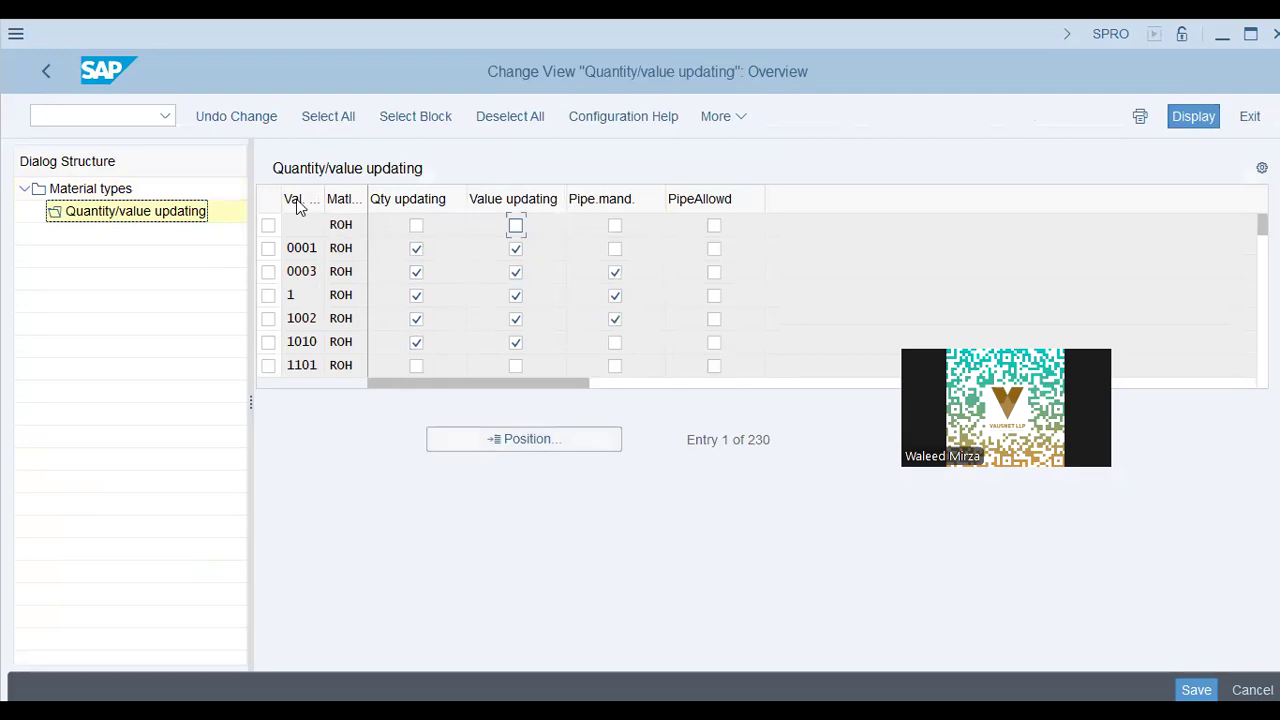
Jump to valuation area AA42 in the updating list, then go back to the ROH details
click(497, 439)
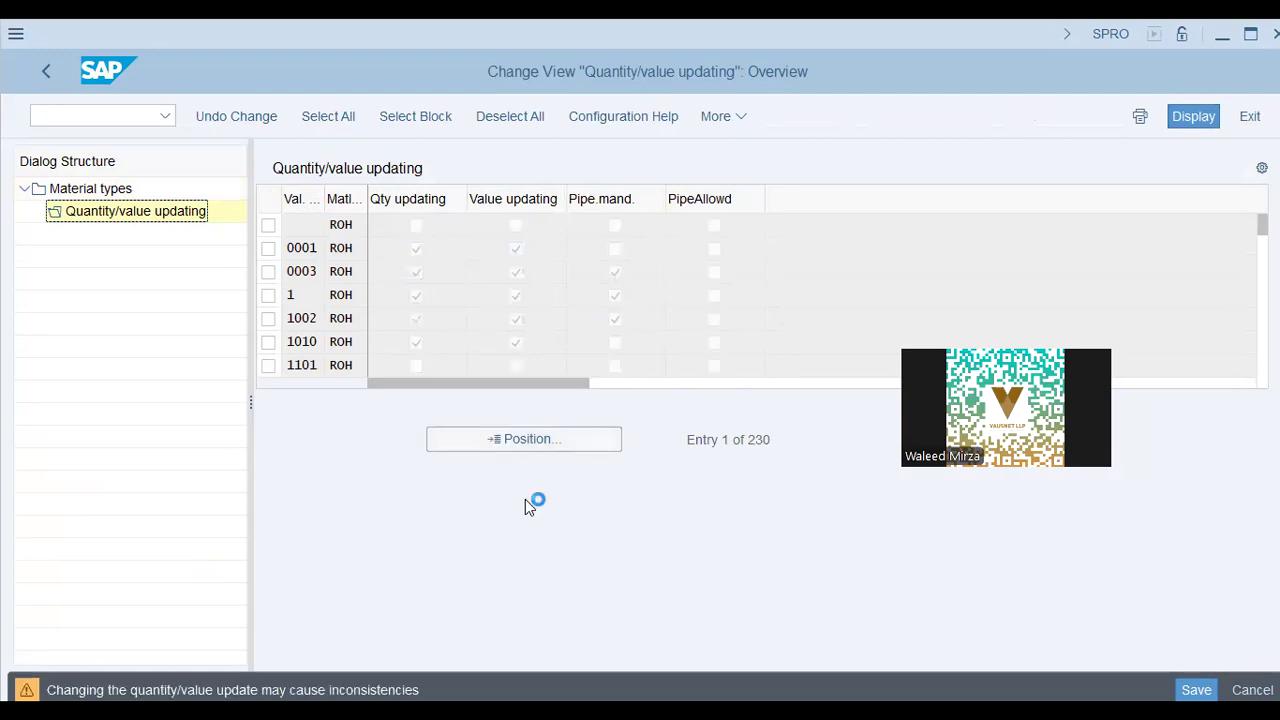
text(aa42)
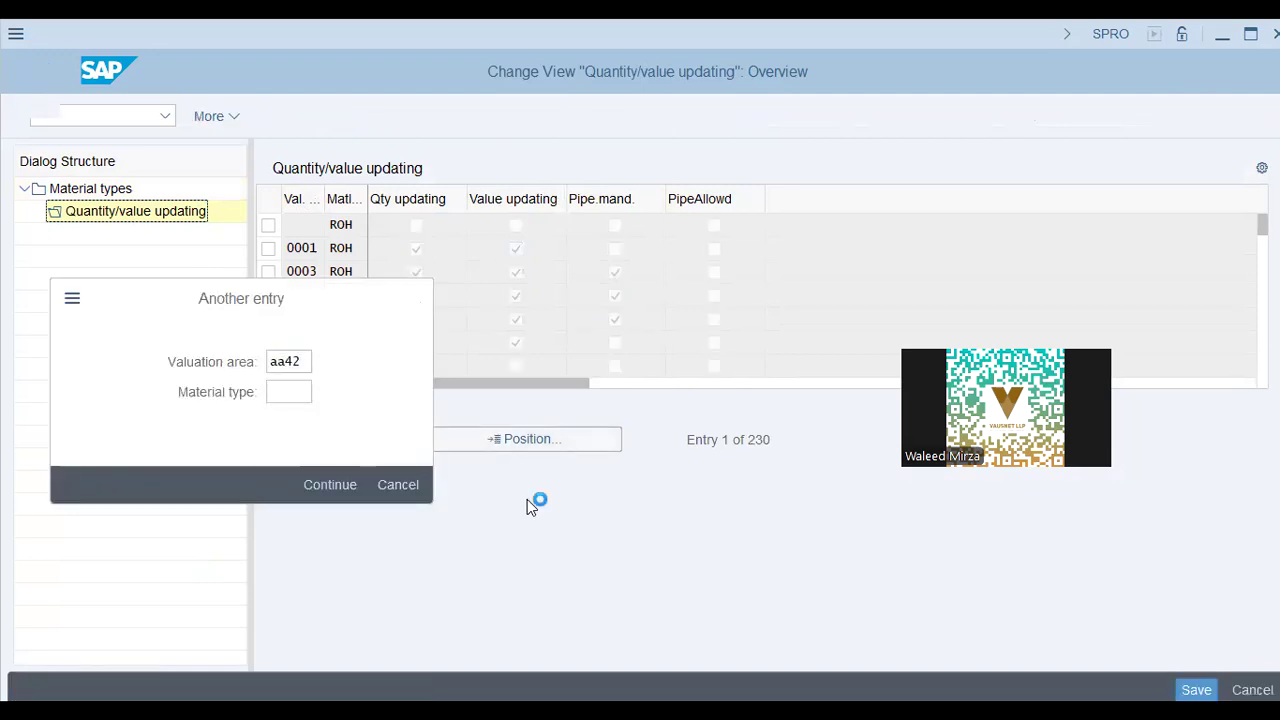
key(Return)
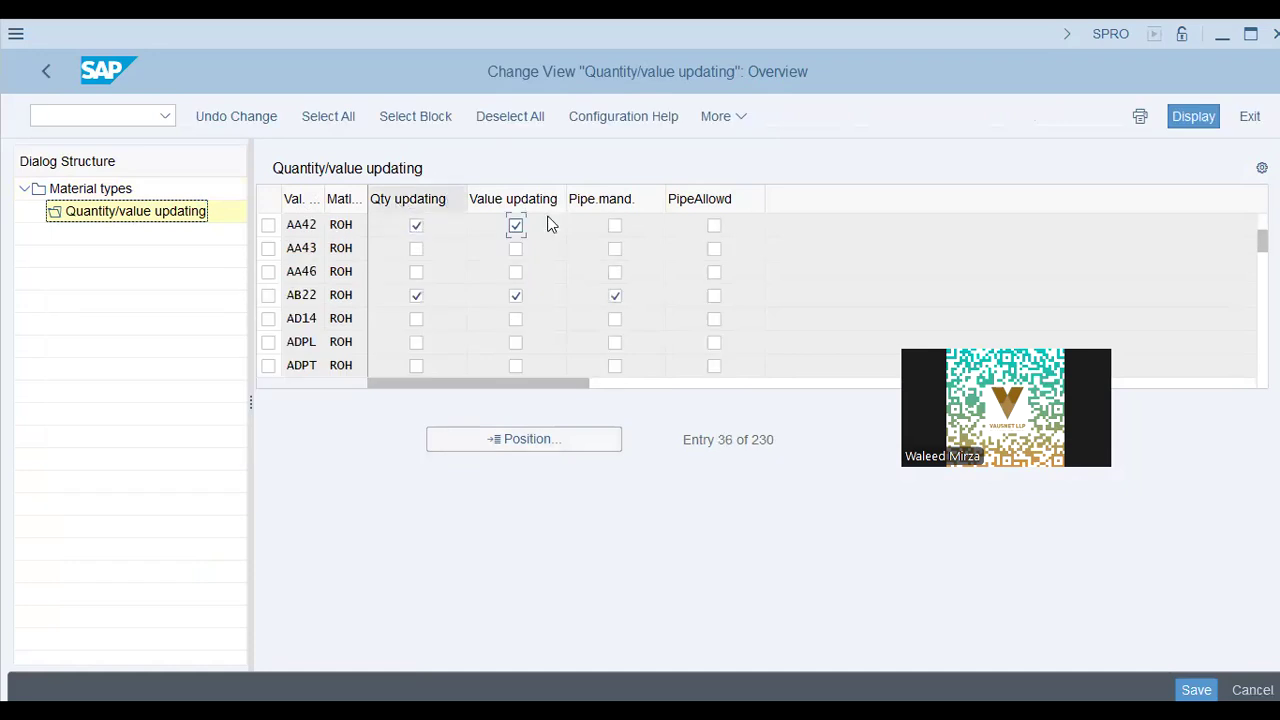
click(58, 71)
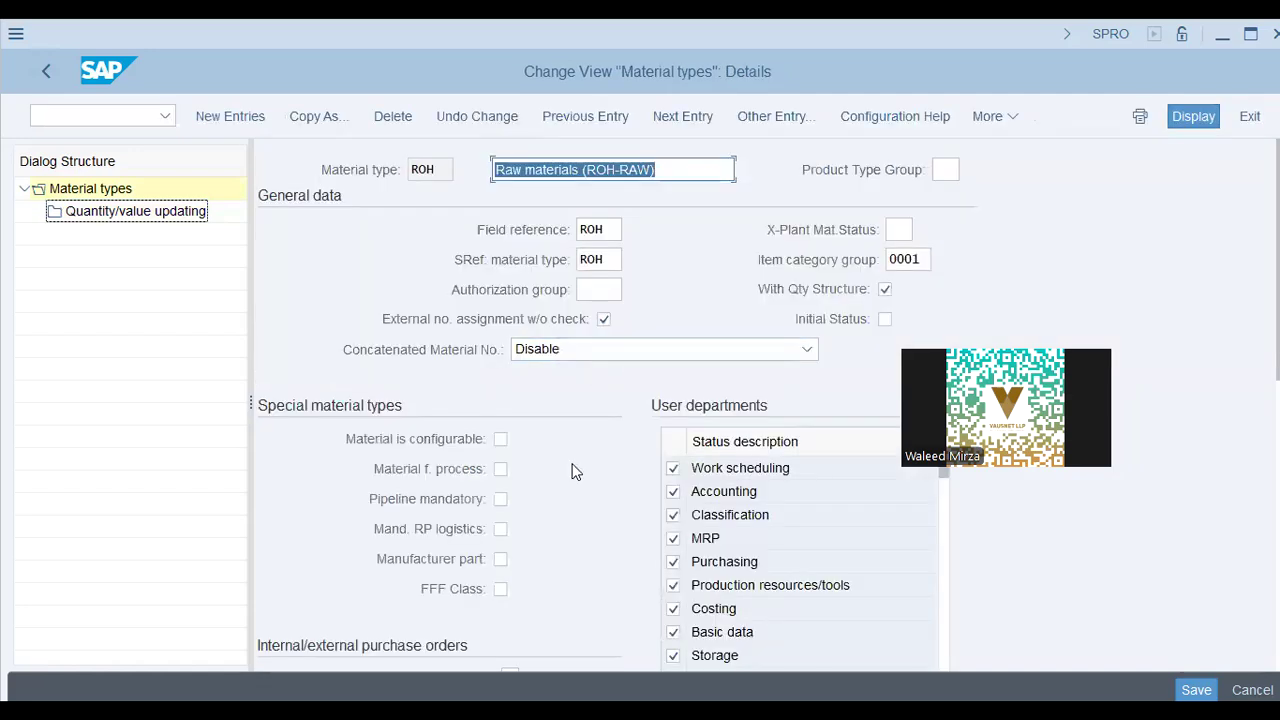
Set Ext. Purchase Orders for ROH to 2, external purchase orders allowed
scroll(575, 471, down, 3)
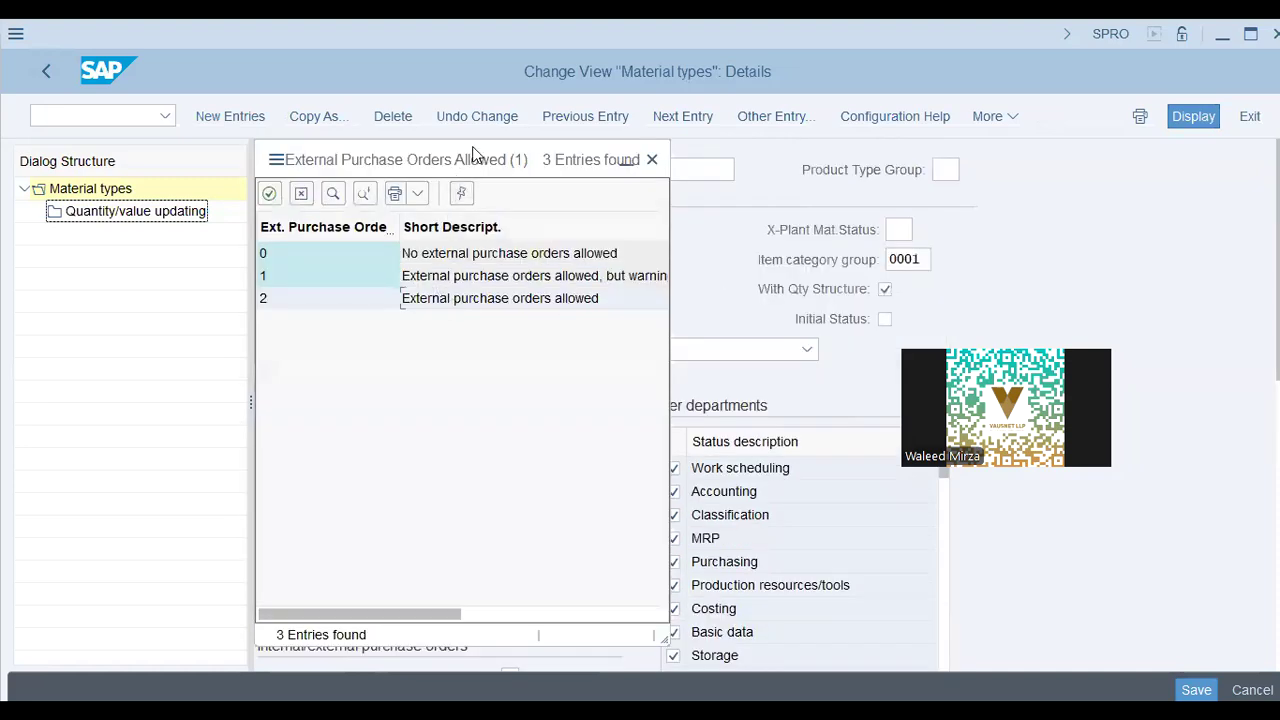
drag(475, 155, 987, 103)
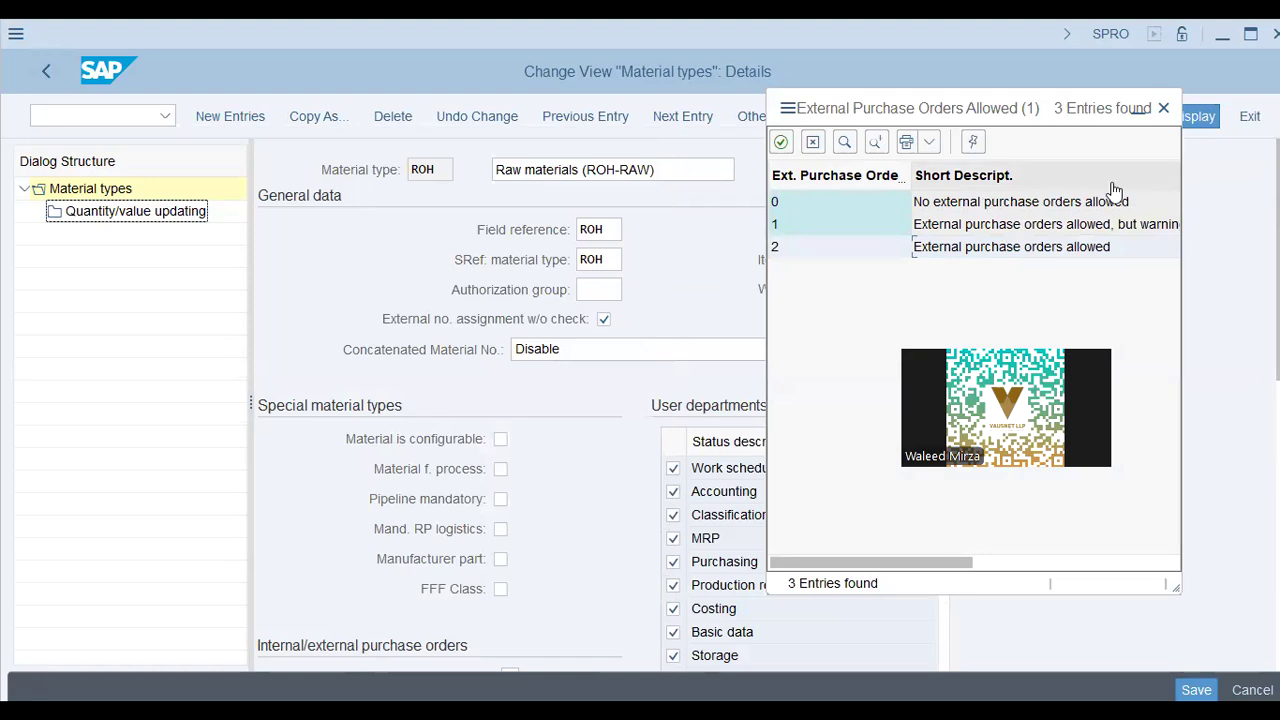
double_click(785, 249)
Check the available options for Int. purchase orders
scroll(697, 520, down, 5)
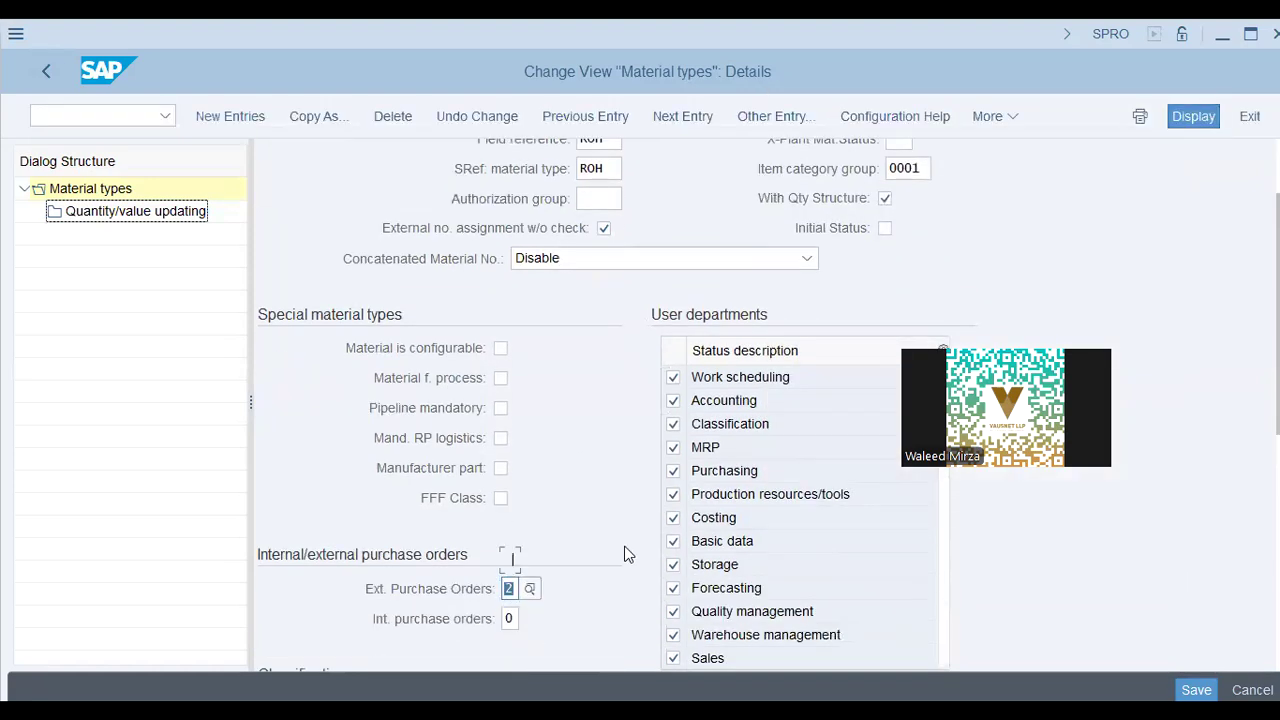
click(507, 492)
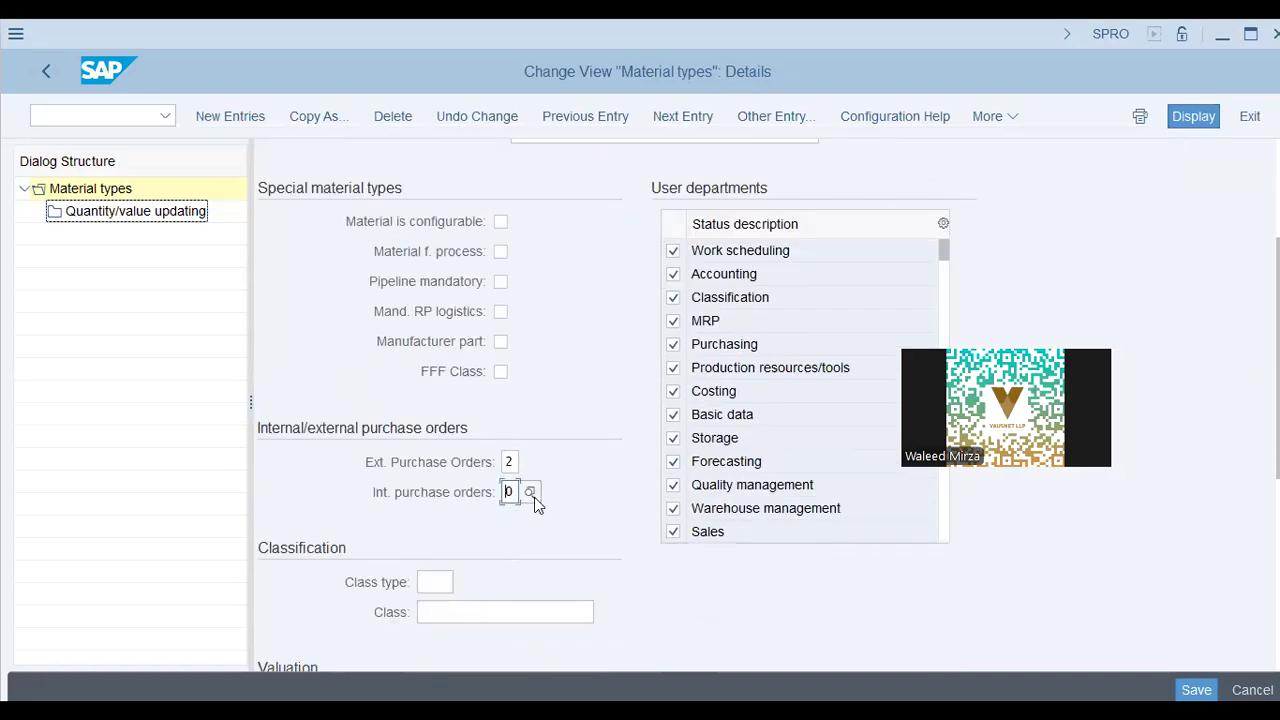
click(530, 493)
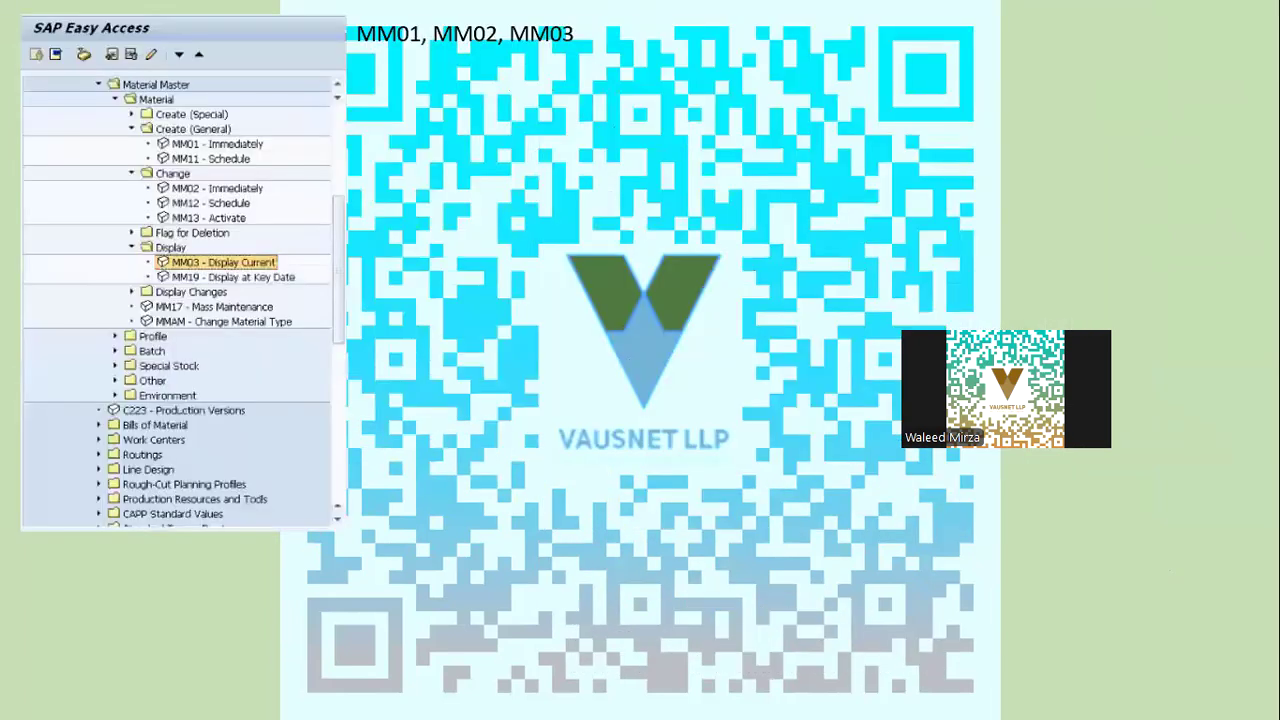
End the slide show and call transaction OKKN to list the costing variants
key(Right)
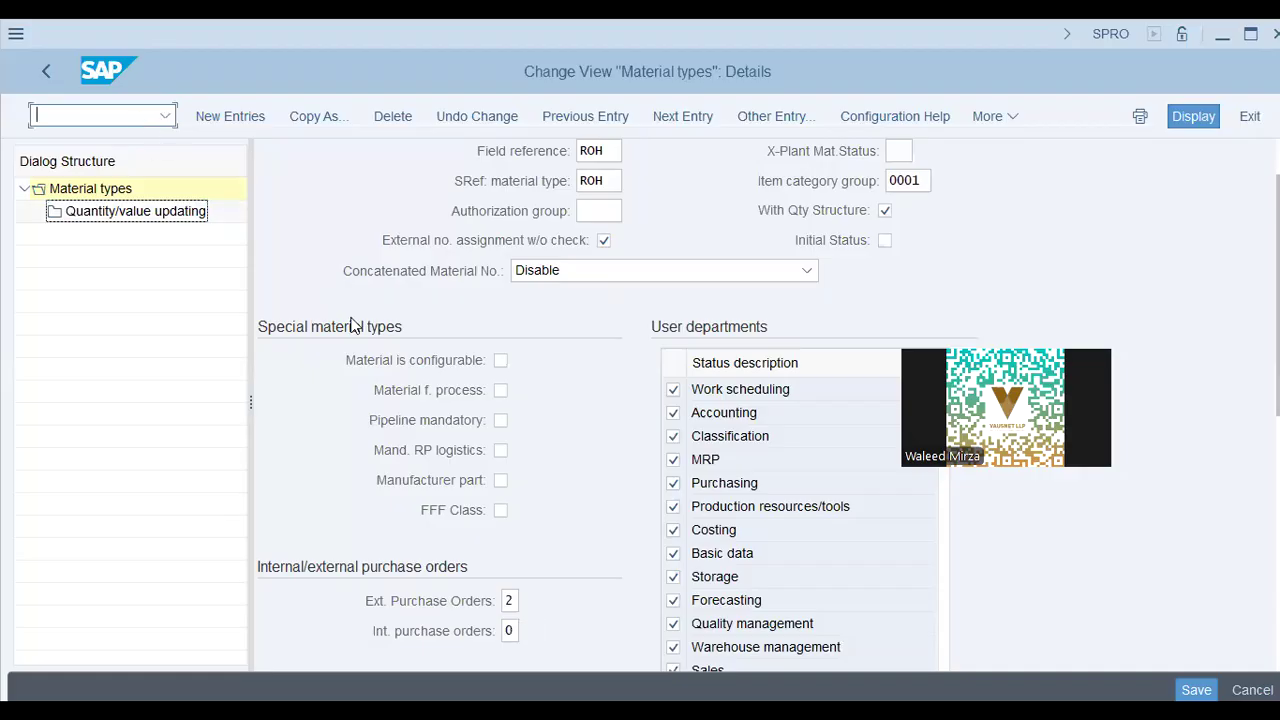
text(/nmm01)
key(Return)
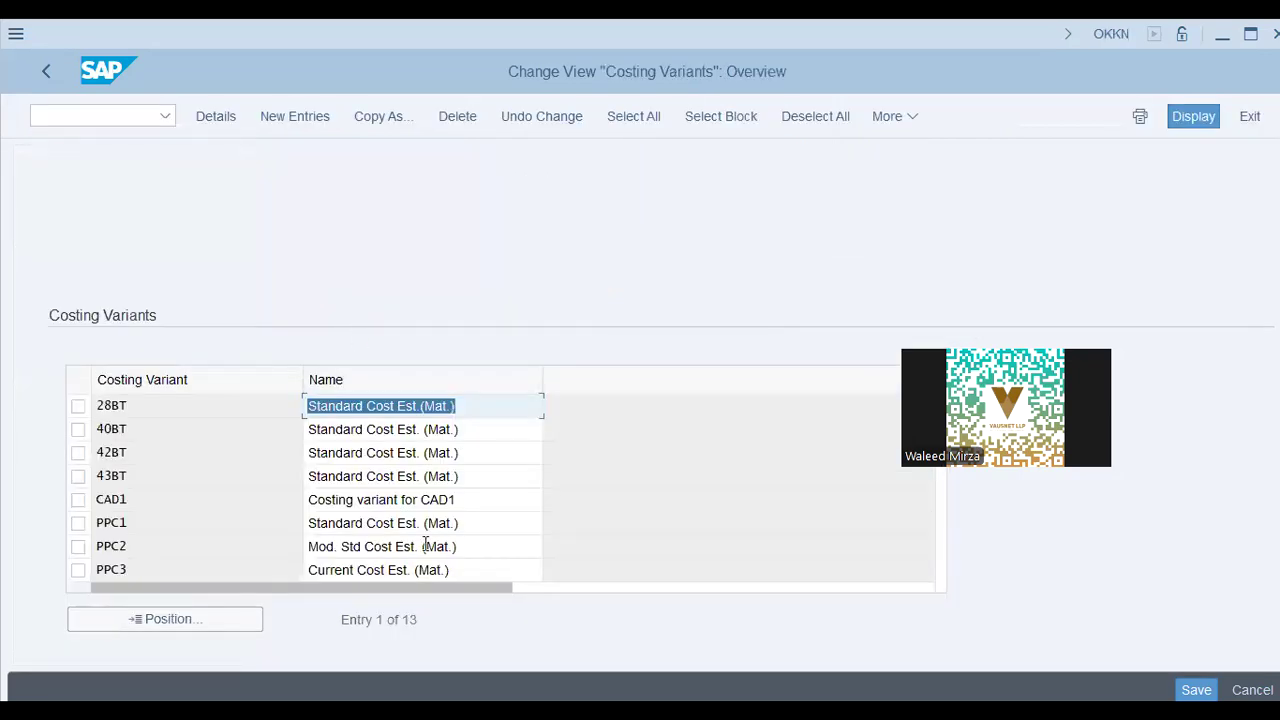
Open the details of costing variant PPC1 (Standard Cost Est. (Mat.))
click(215, 463)
click(402, 524)
click(733, 556)
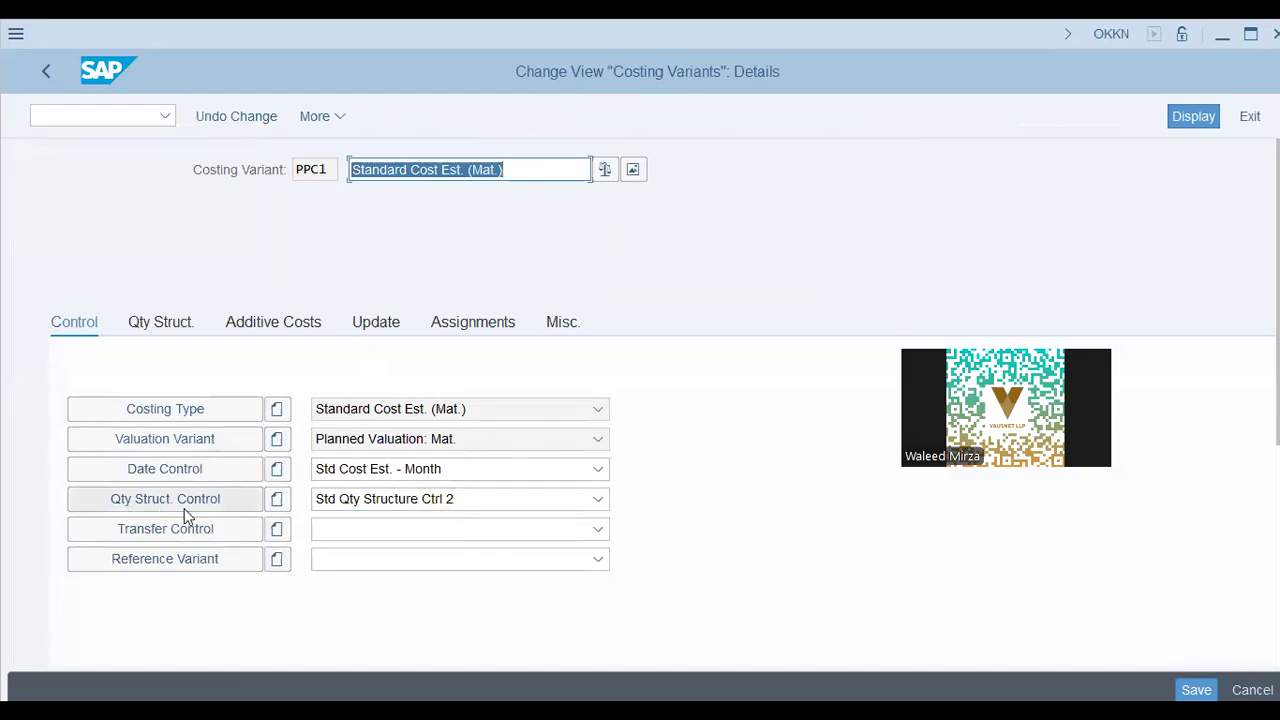
Review PPC1's quantity structure, then open control PC01 (Std Qty Structure Ctrl 2) details
click(166, 327)
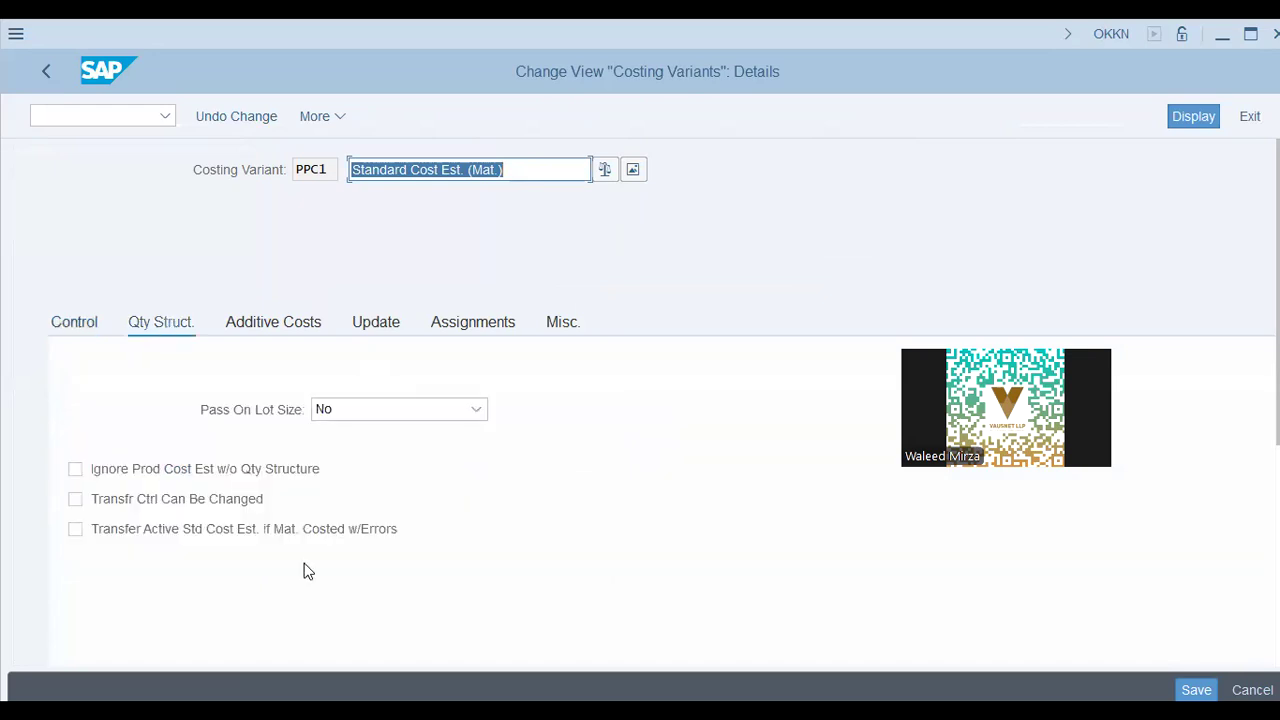
click(88, 329)
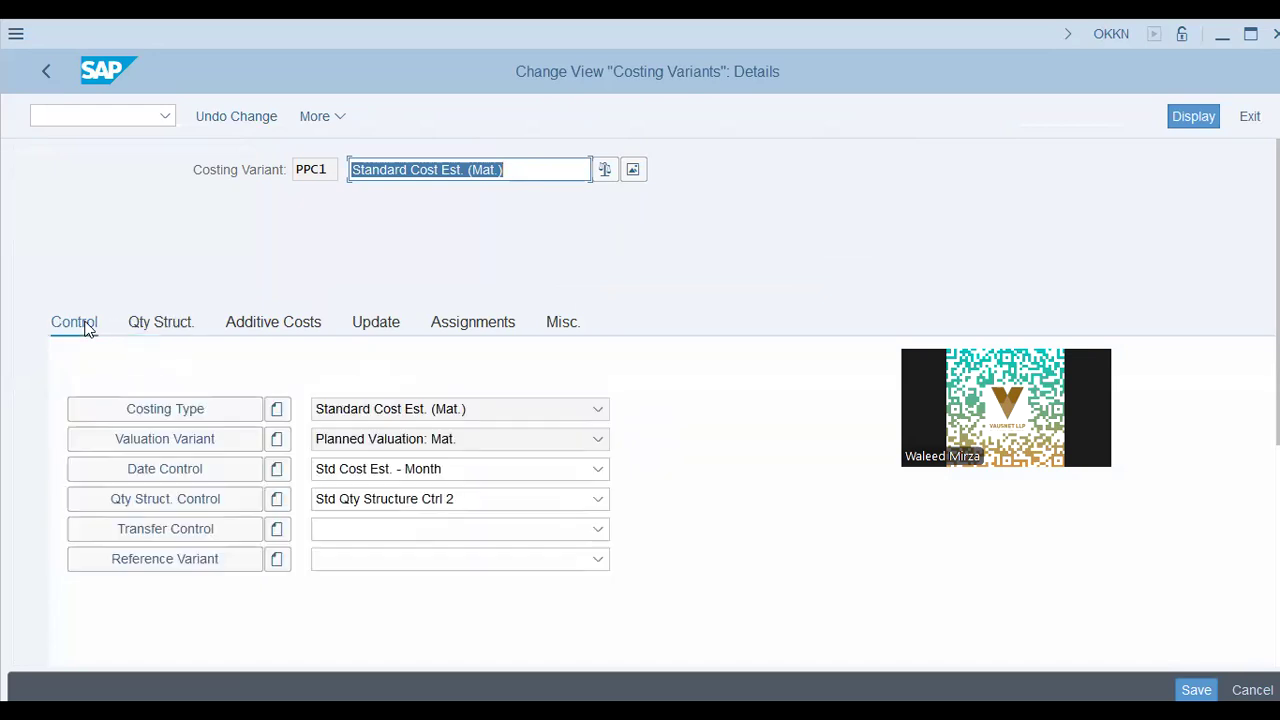
click(336, 499)
click(224, 495)
click(223, 497)
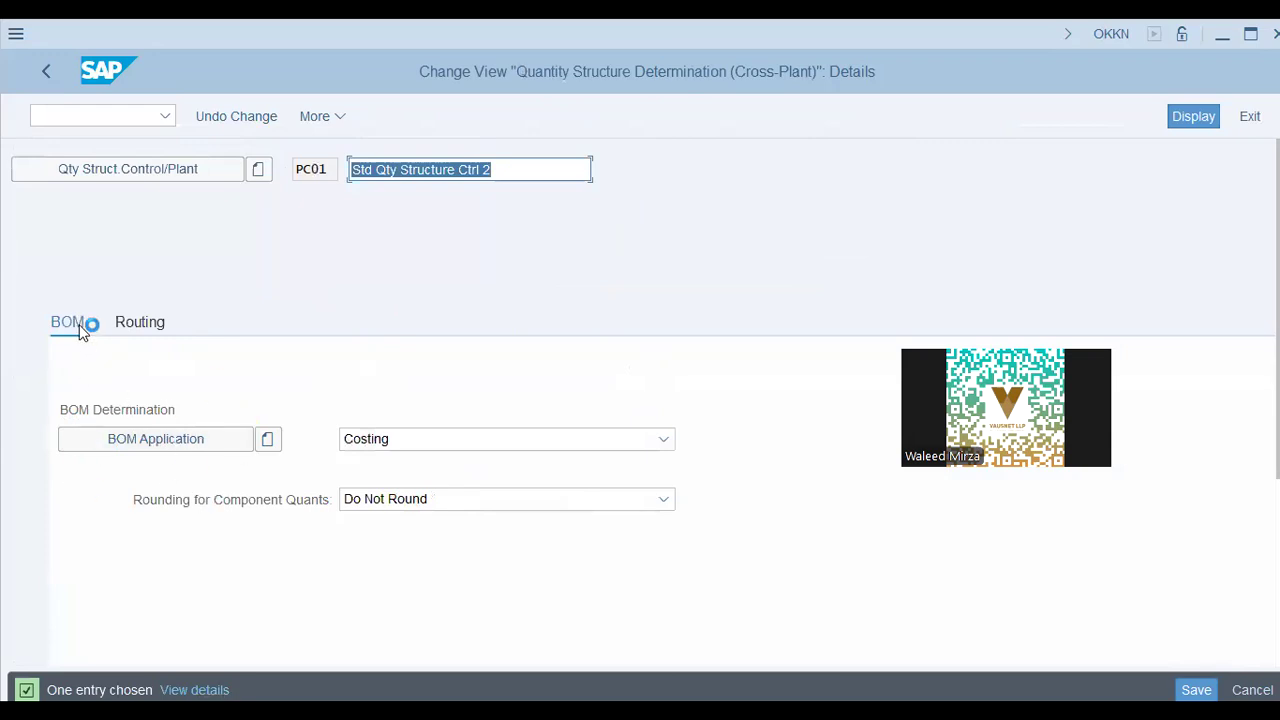
Keep Costing as PC01's BOM application and review its routing selection 01
click(426, 439)
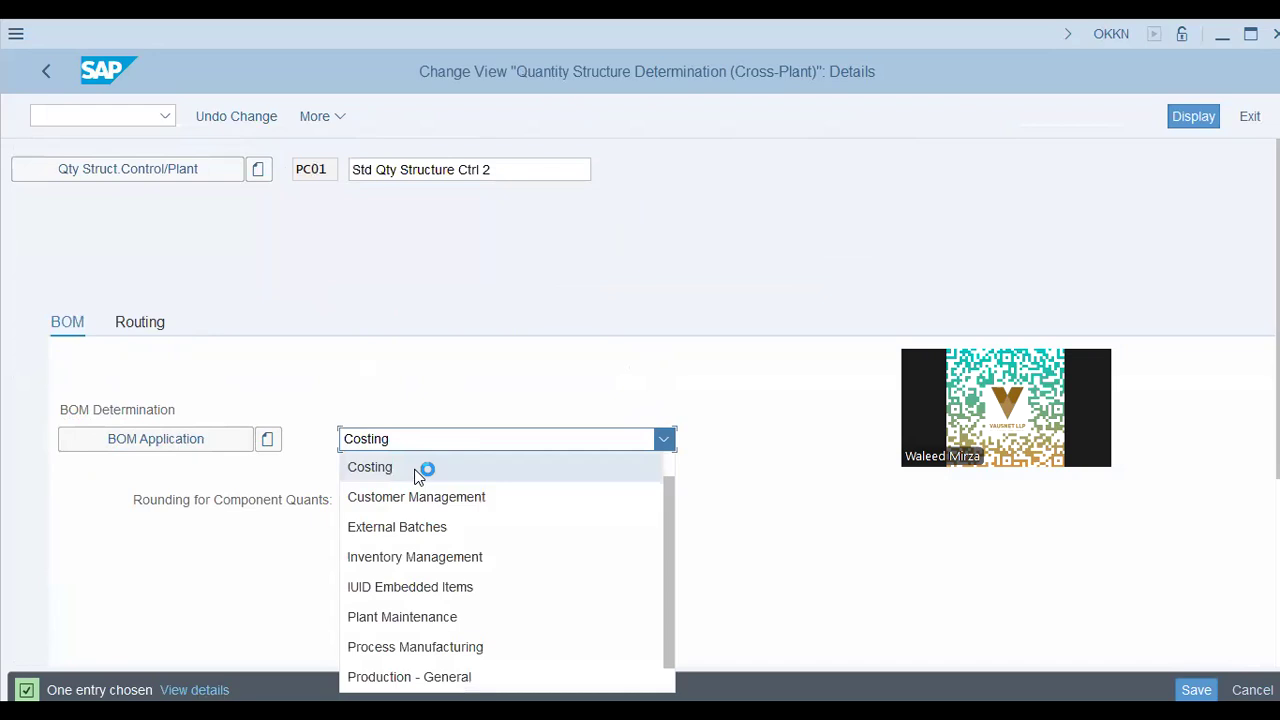
scroll(466, 617, down, 1)
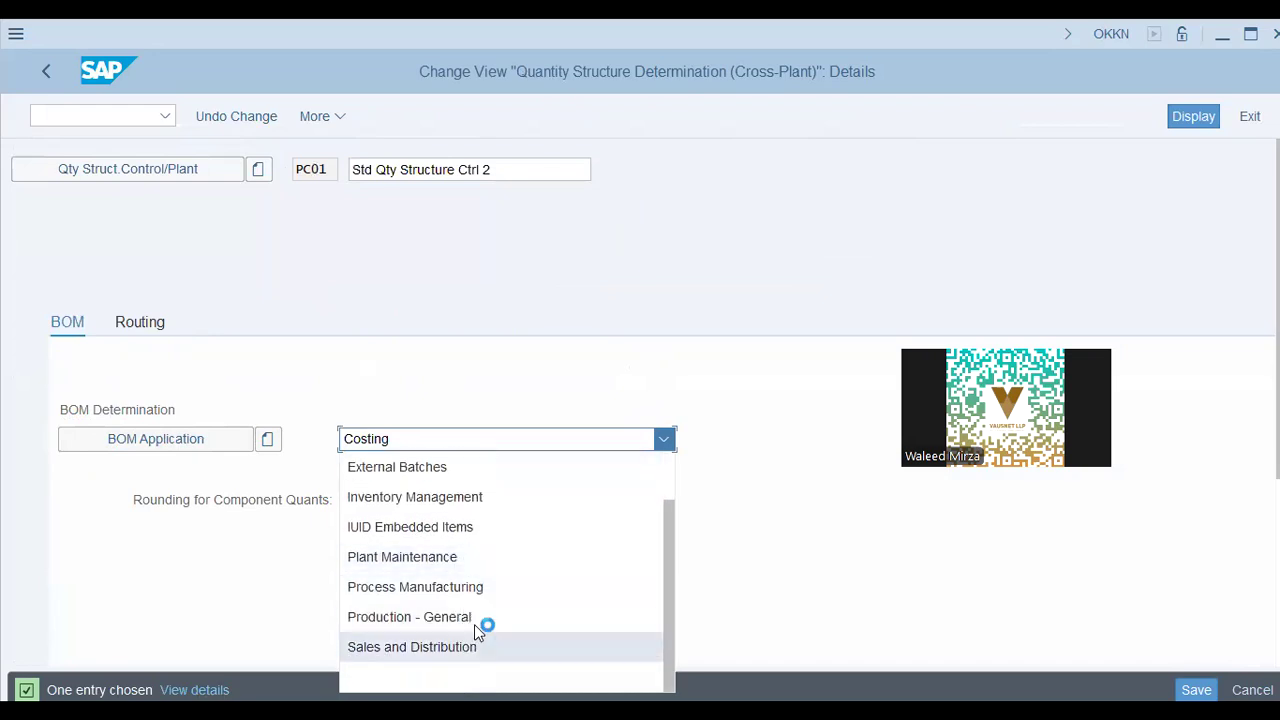
click(60, 568)
click(137, 319)
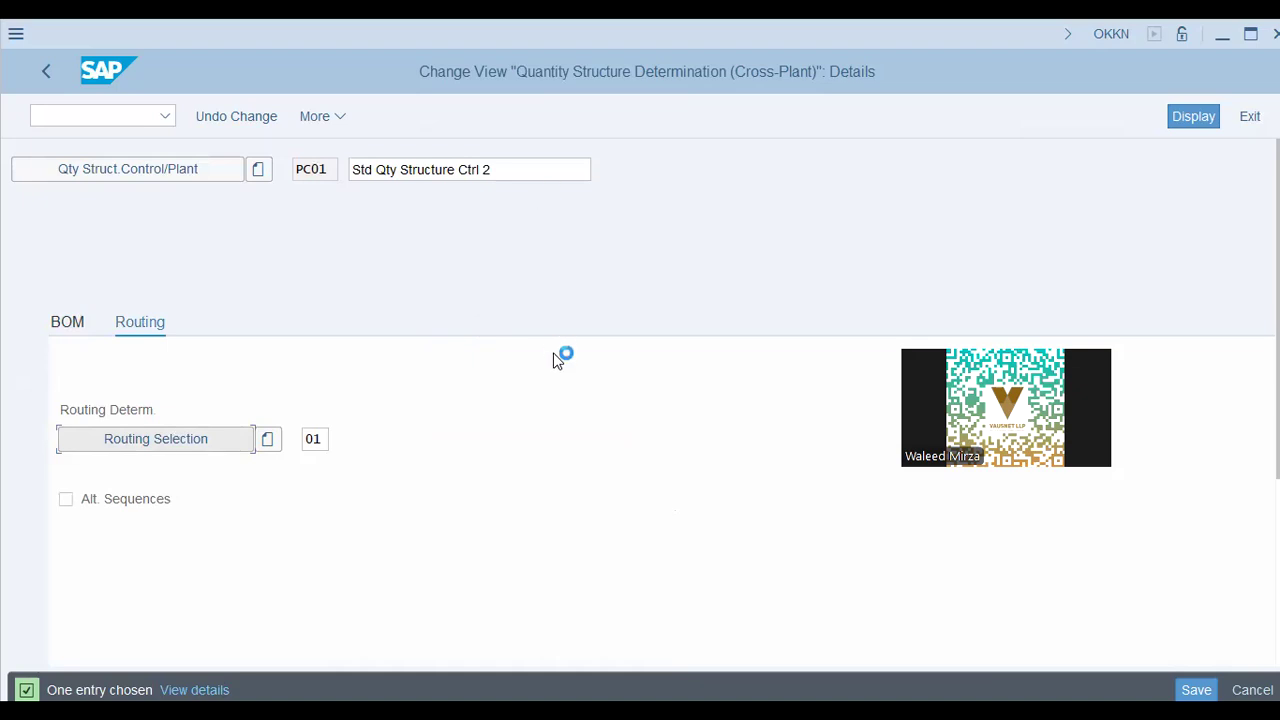
Go back to costing variant PPC1, then launch MM03 with /n mm03
click(80, 118)
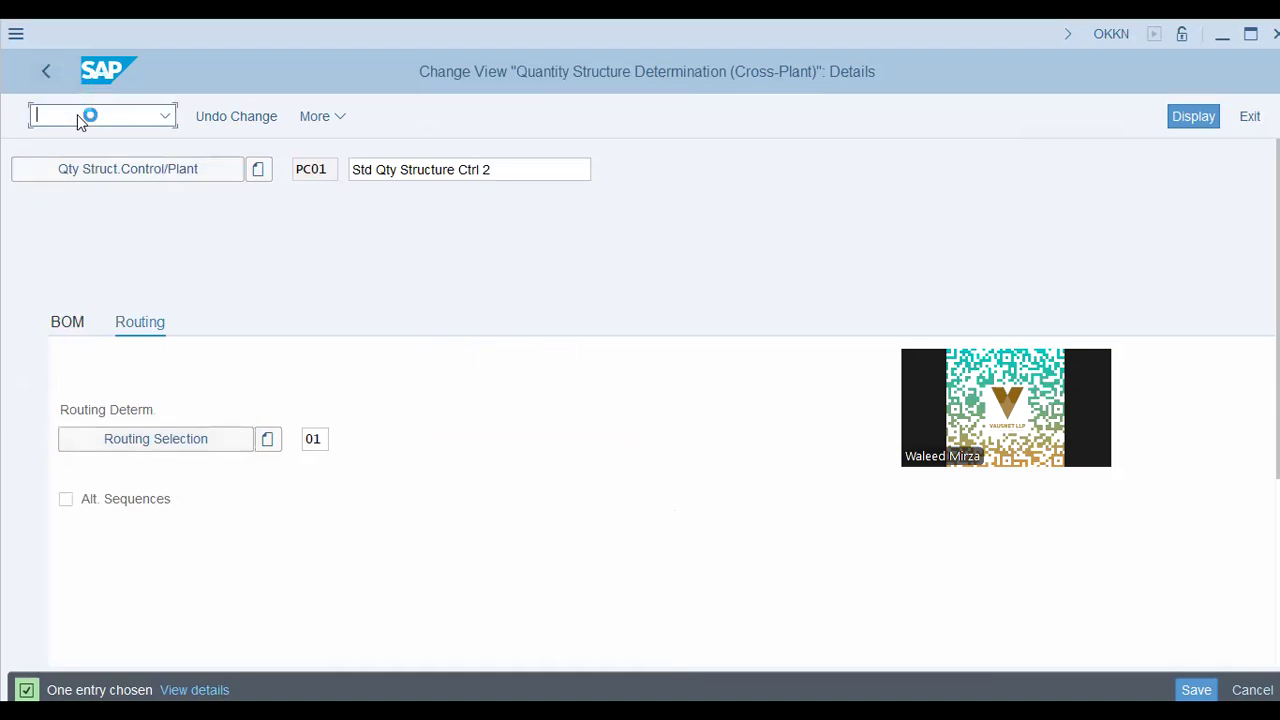
click(54, 82)
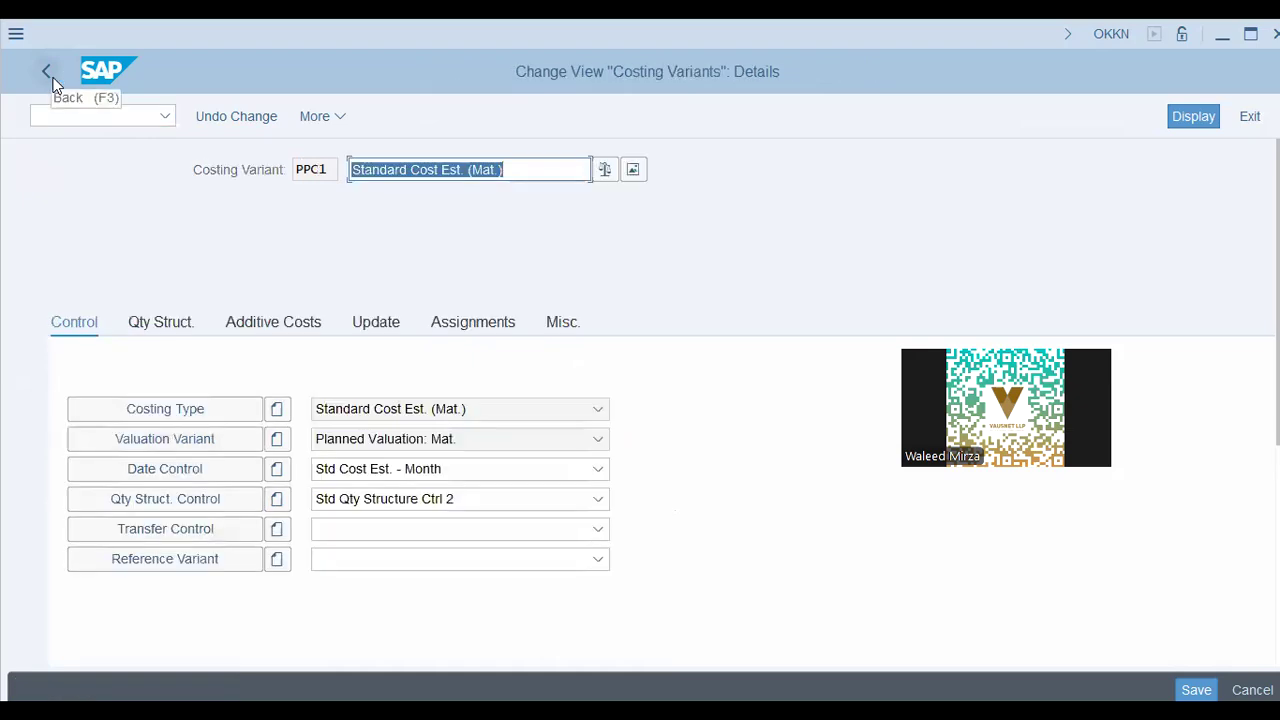
click(64, 113)
text(/n mm03)
key(Return)
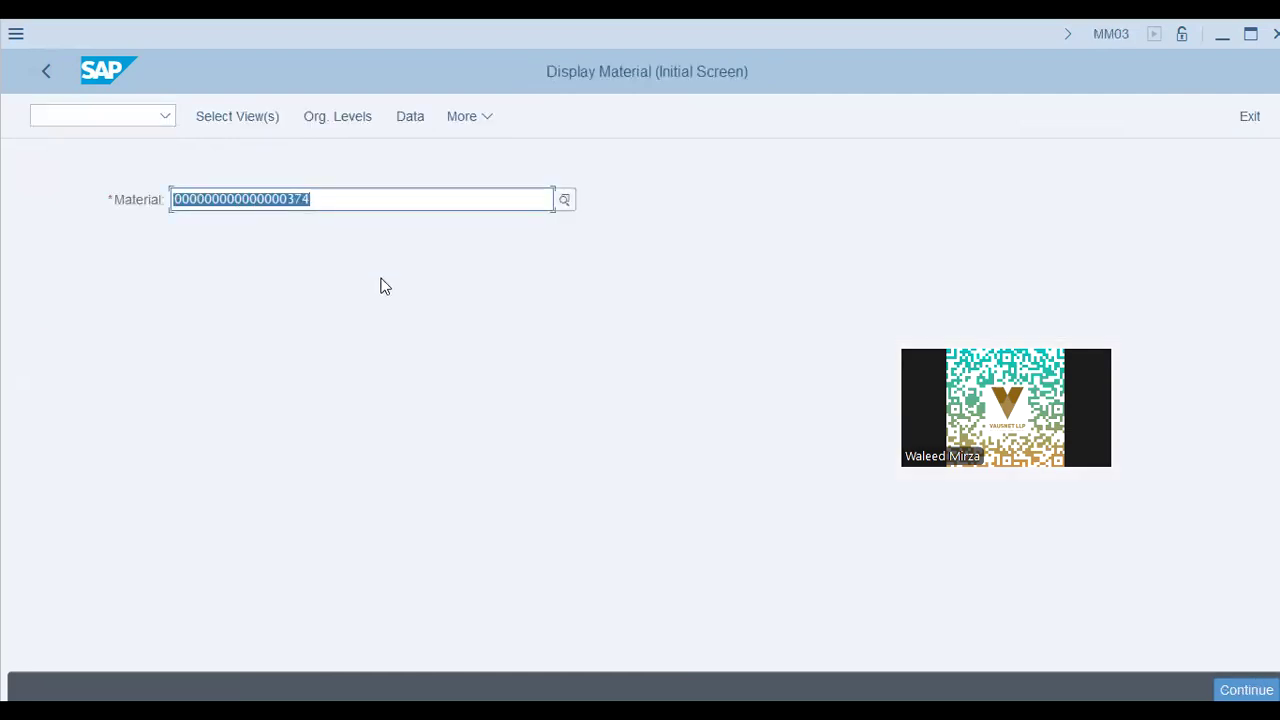
Continue with material 374 and review its checked views: Basic Data, Sales, MRP 1–4, Work Scheduling
key(Return)
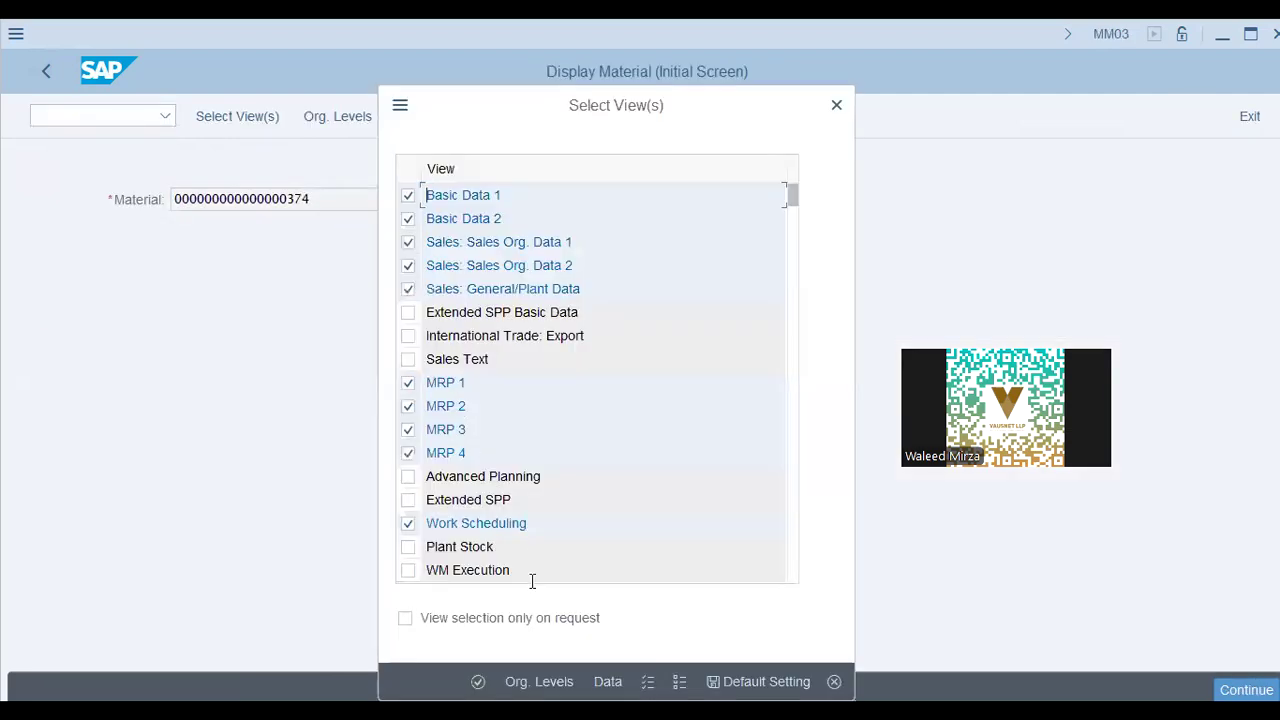
scroll(492, 548, down, 1)
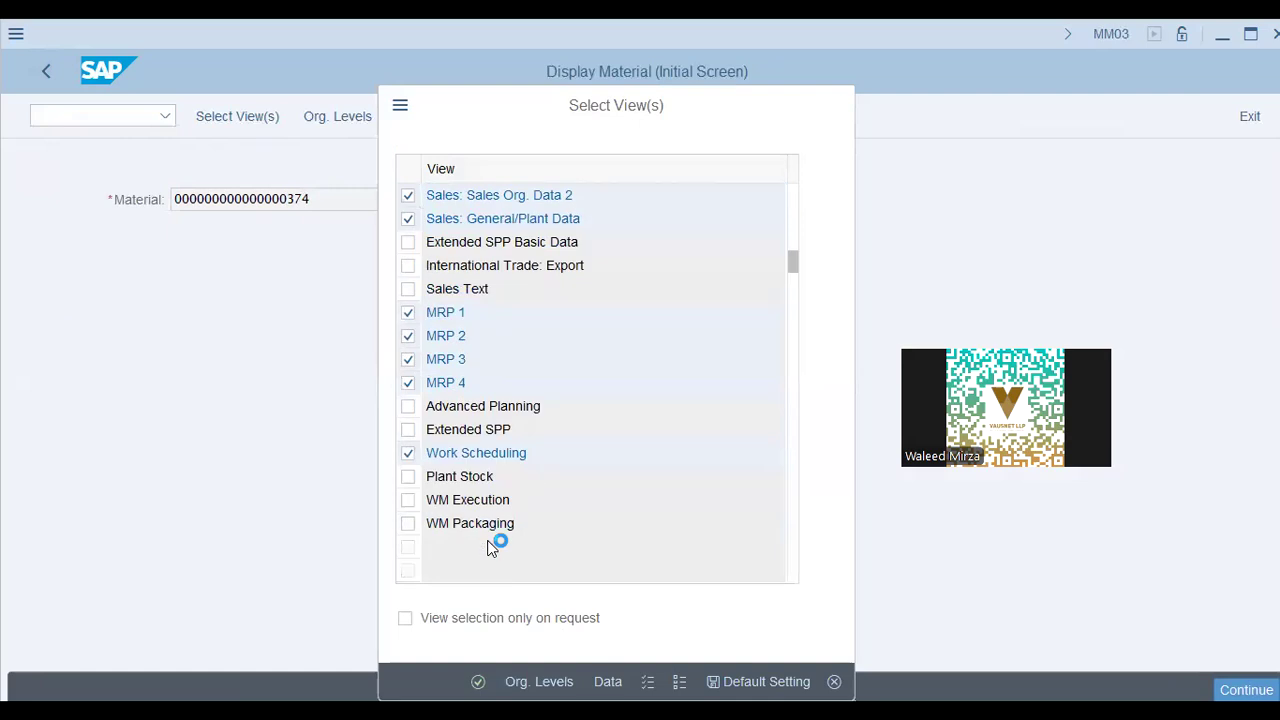
scroll(492, 548, down, 1)
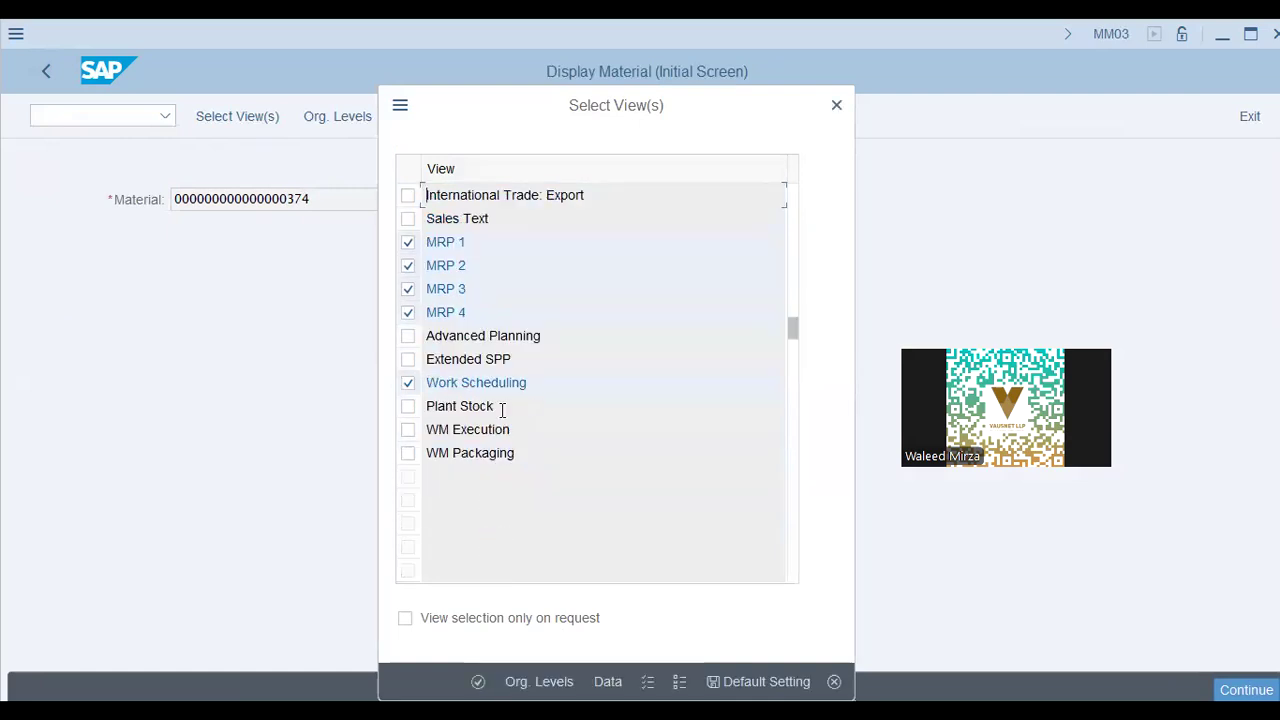
click(835, 110)
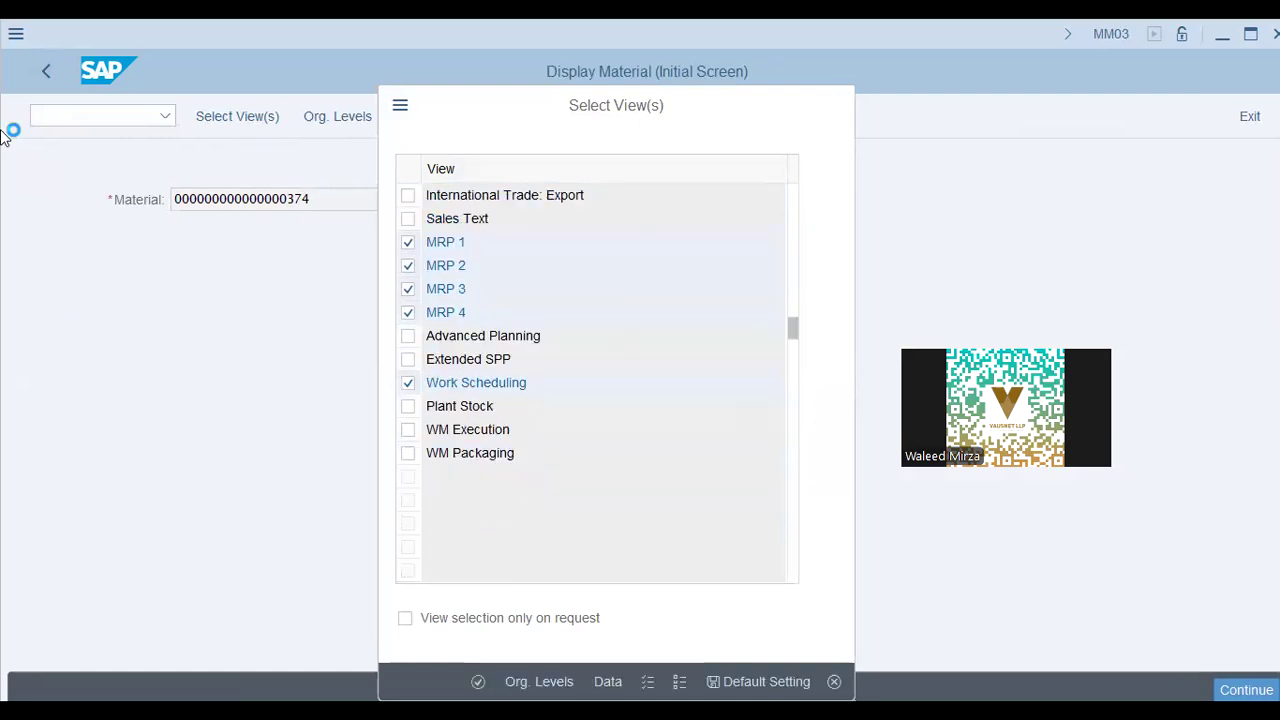